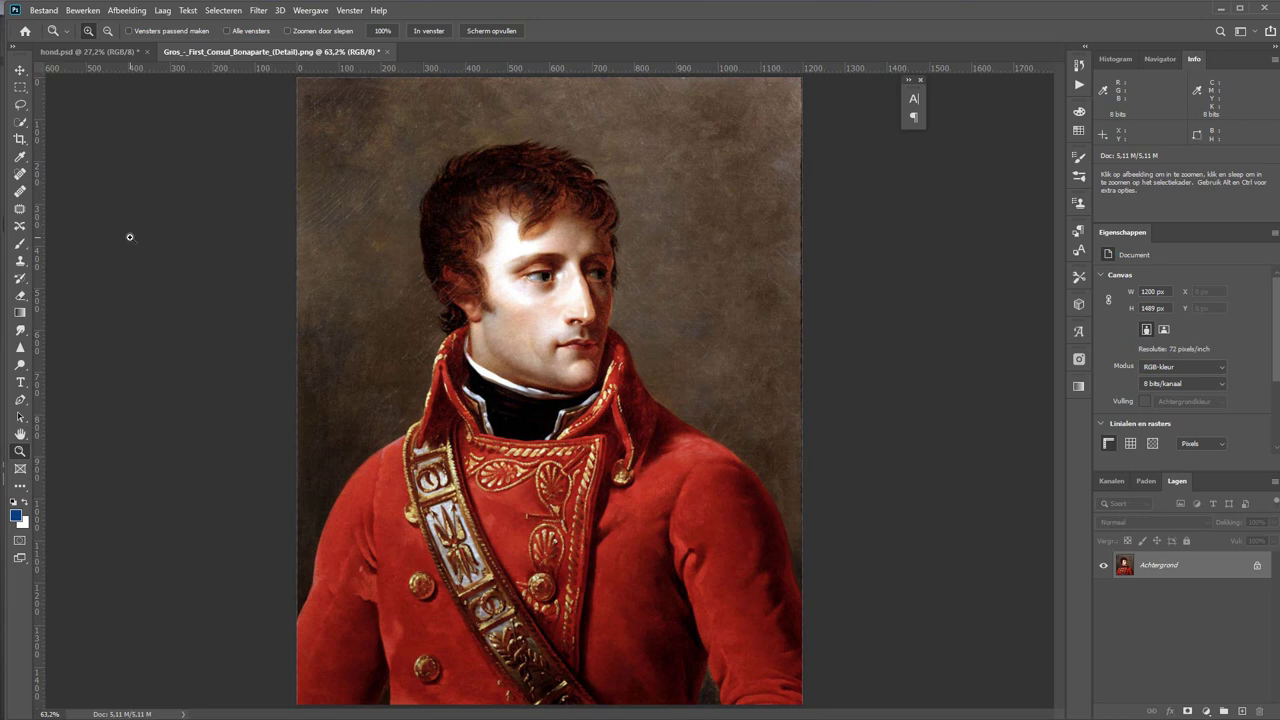
View the hond.psd grey dog photo, then bring the Napoleon portrait back to the front.
{"action": "left_click", "coordinate": [45, 52]}
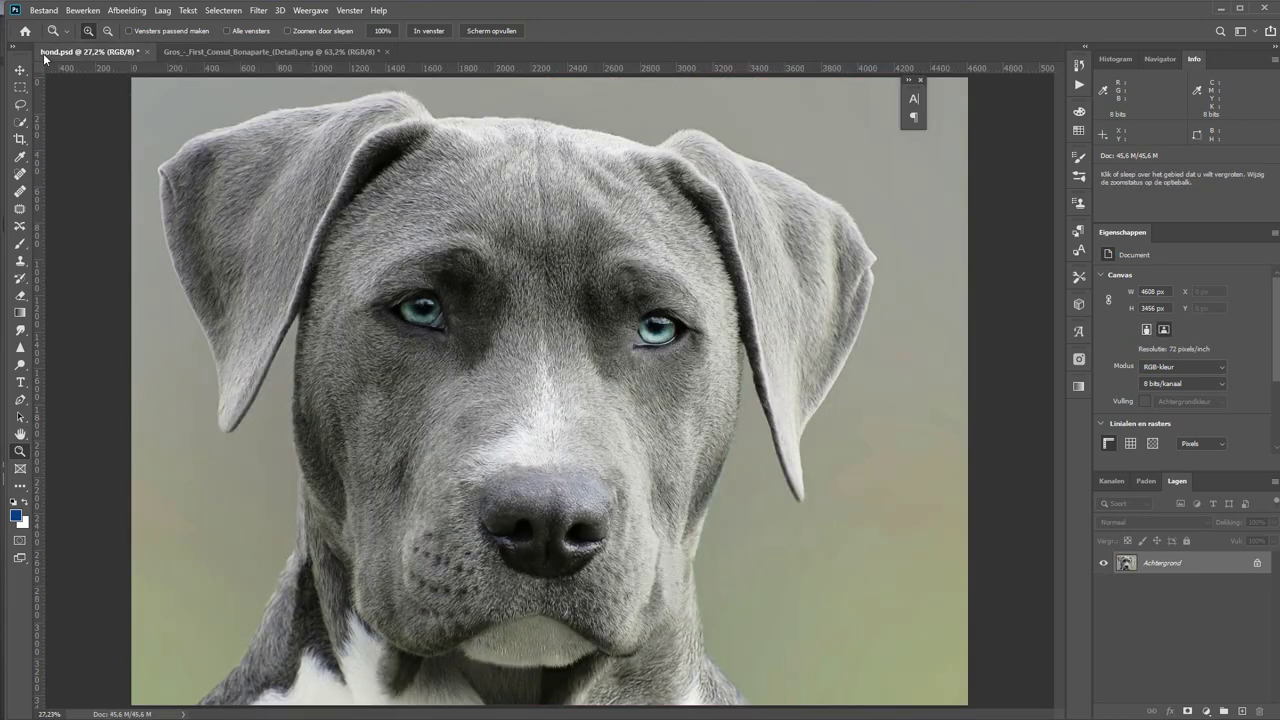
{"action": "left_click", "coordinate": [206, 51]}
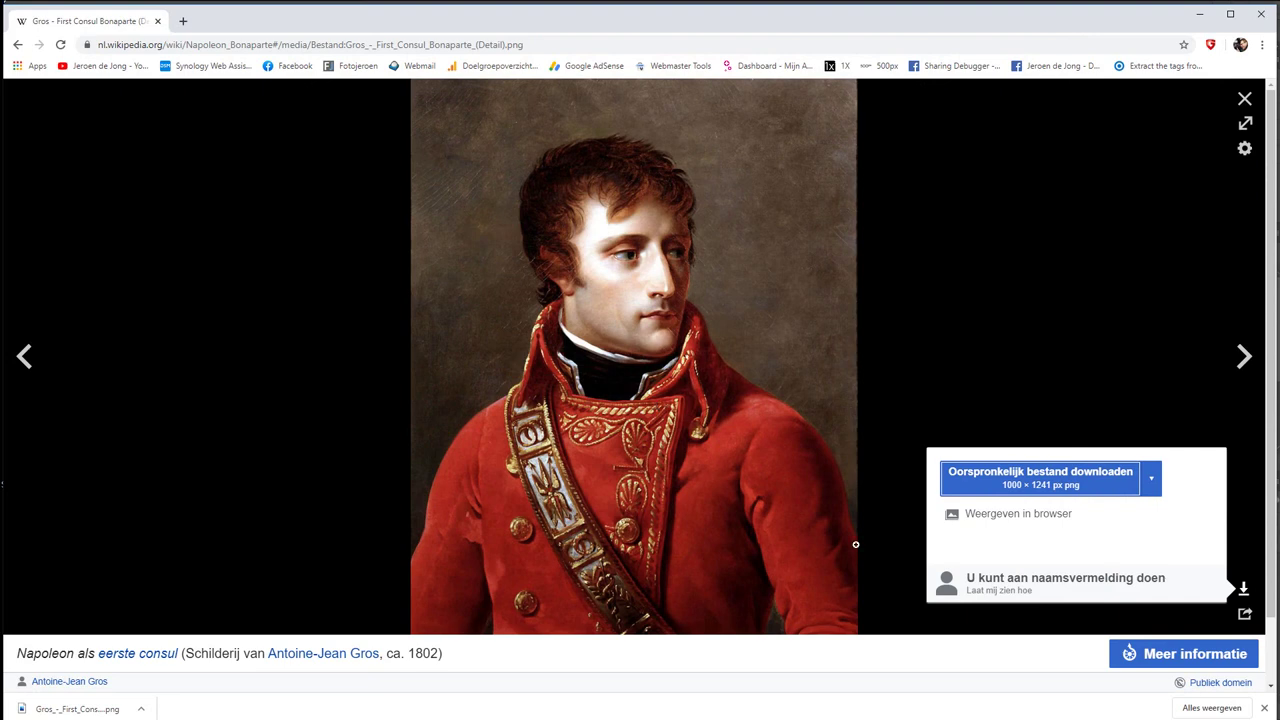
Scroll the Napoleon painting's caption for licence info and close the Wikipedia media viewer.
{"action": "scroll", "coordinate": [855, 544], "scroll_direction": "down", "scroll_amount": 2}
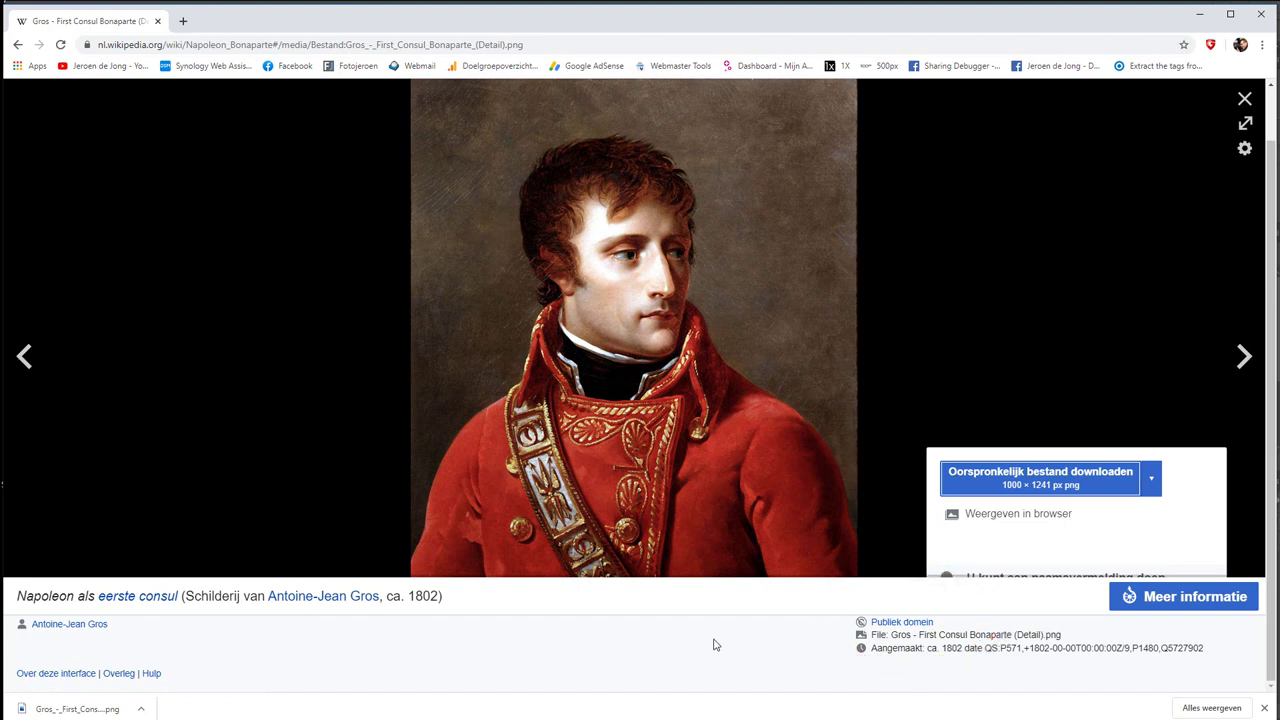
{"action": "left_click", "coordinate": [1245, 101]}
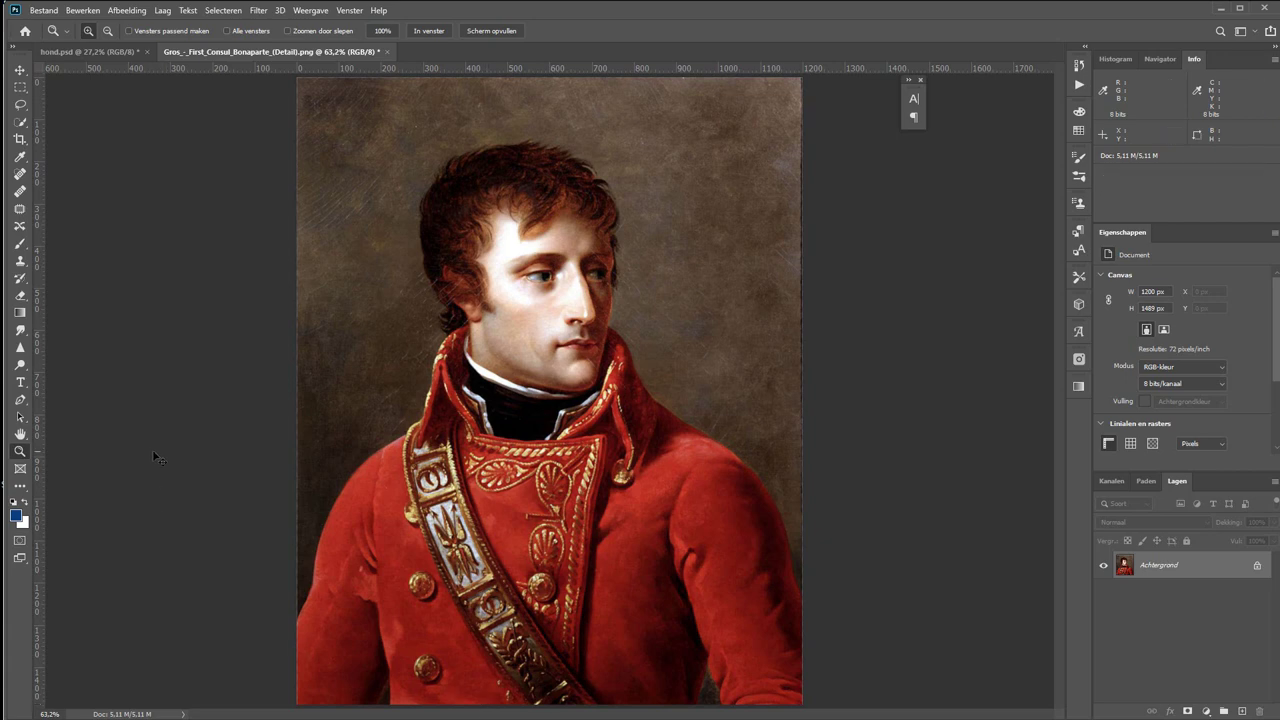
Check Image Size of the portrait (1200 × 1489 px) and the dog photo (4608 × 3456 px).
{"action": "key", "text": "ctrl+Tab"}
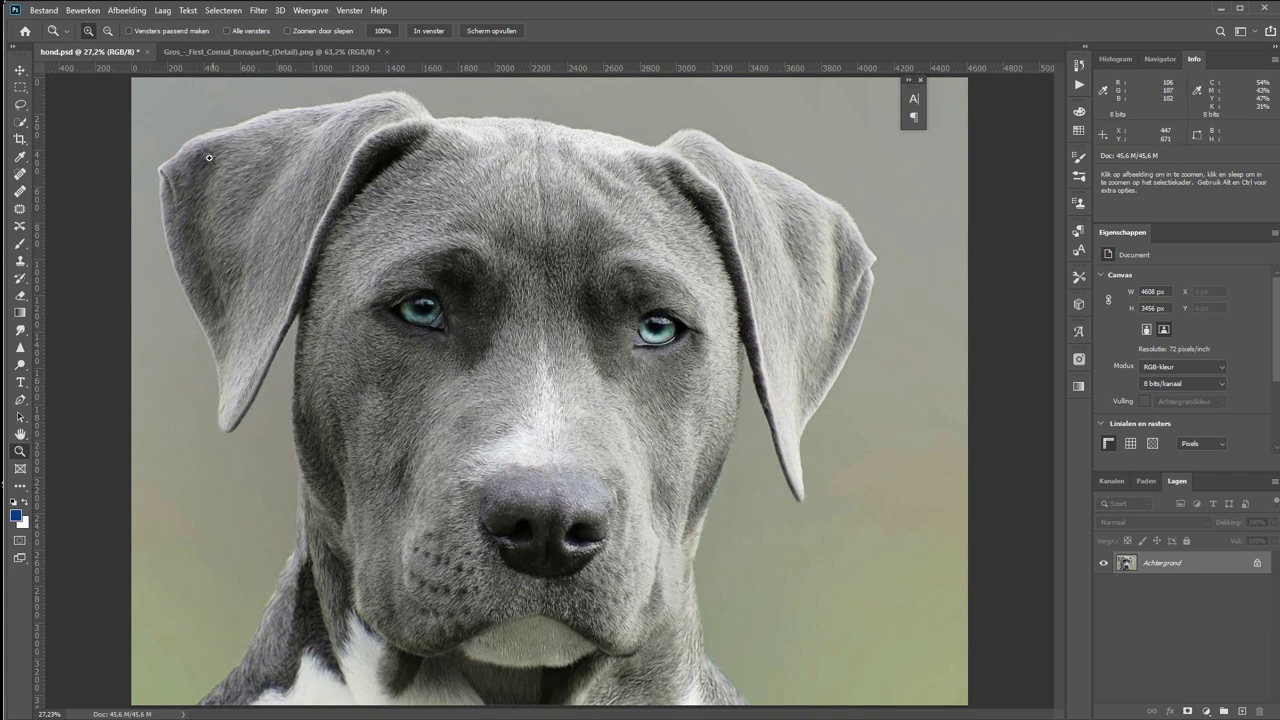
{"action": "left_click", "coordinate": [247, 50]}
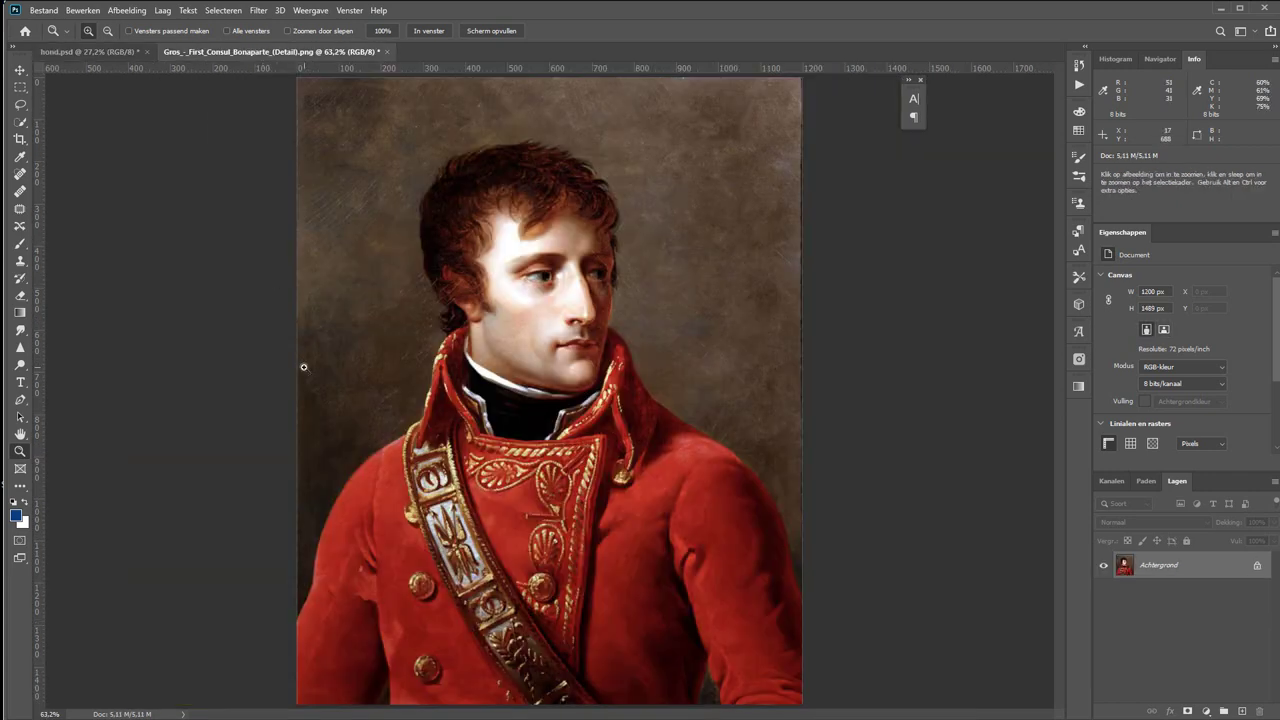
{"action": "key", "text": "ctrl+alt+i"}
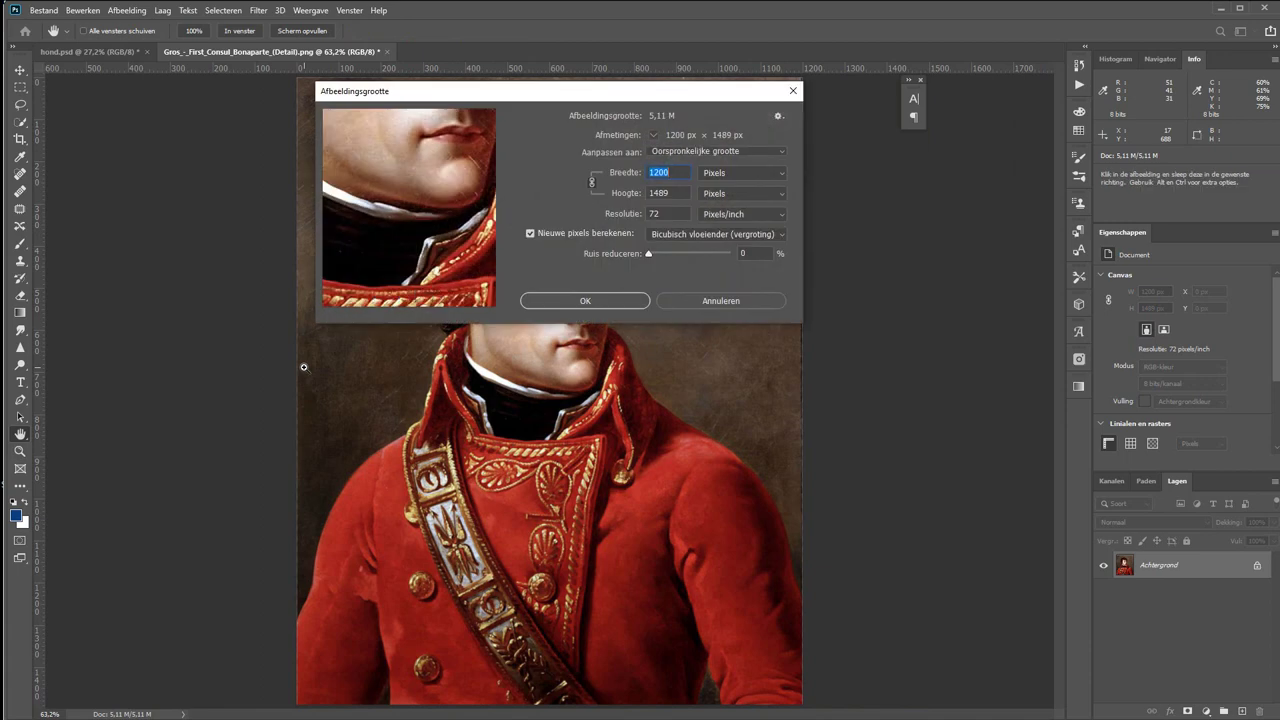
{"action": "key", "text": "Escape"}
{"action": "key", "text": "ctrl+Tab"}
{"action": "key", "text": "ctrl+alt+i"}
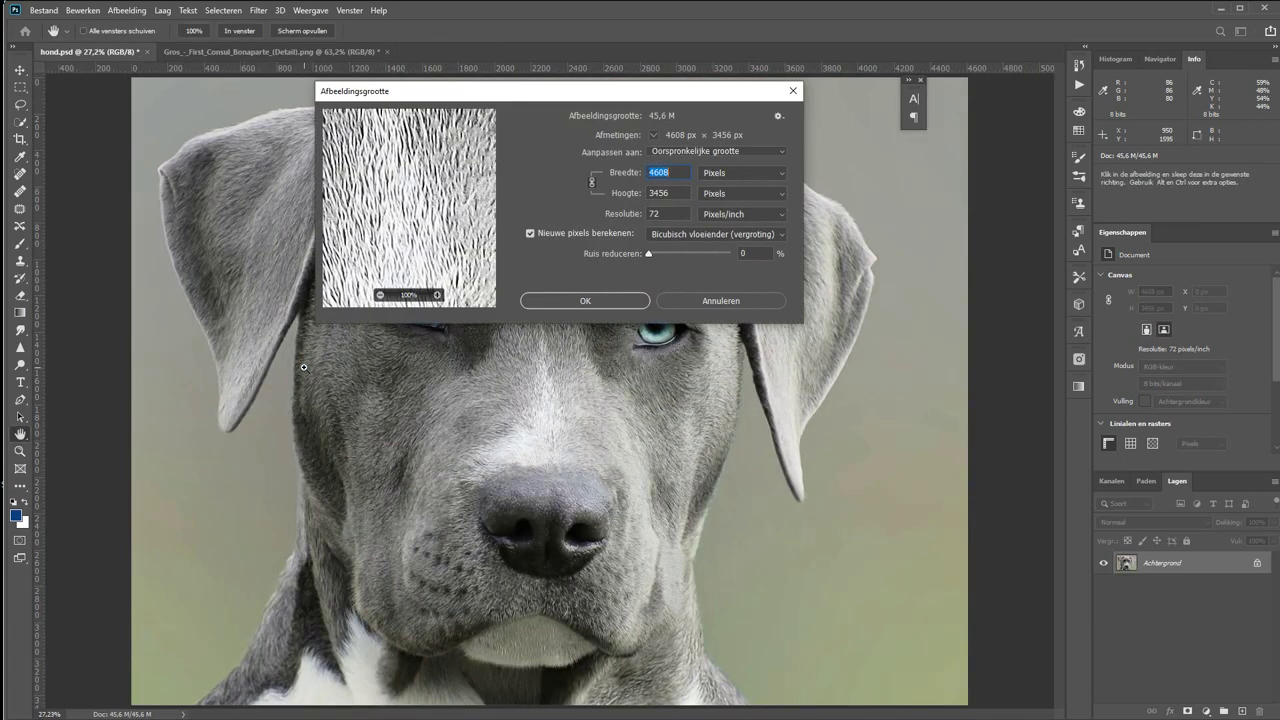
{"action": "key", "text": "Escape"}
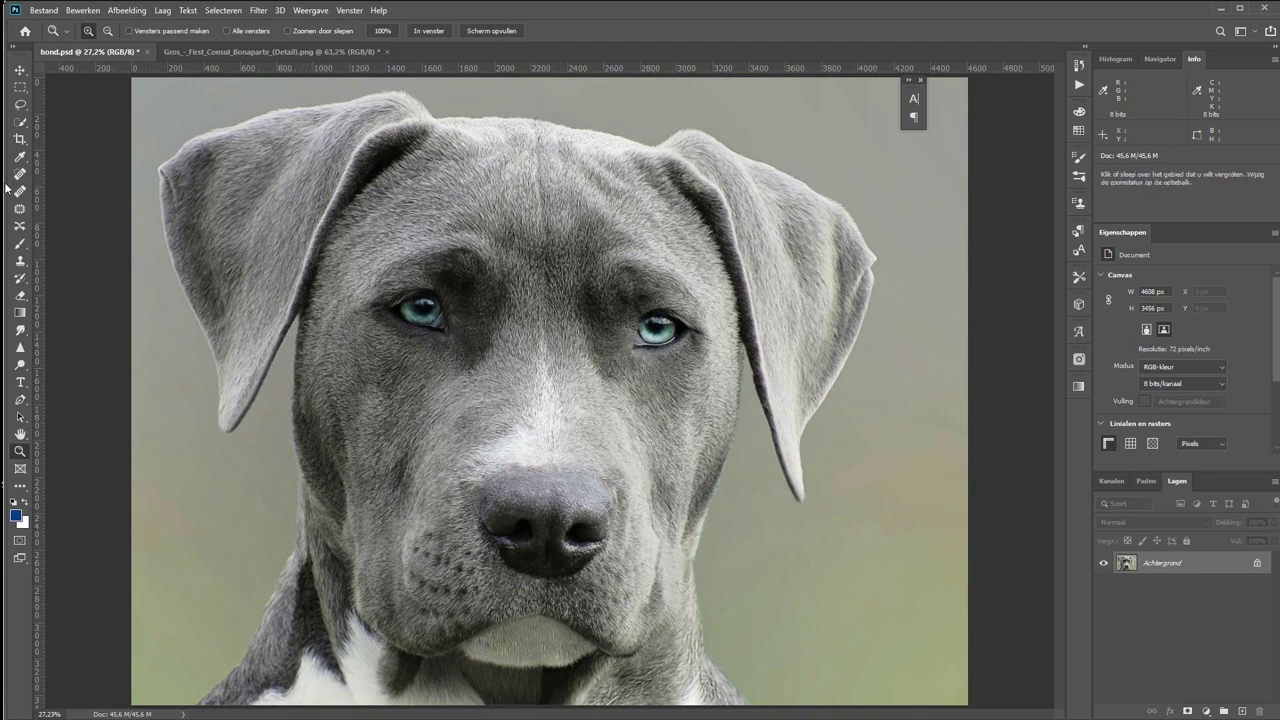
Auto-select the dog with Quick Selection's Select Subject and zoom in on the left cheek.
{"action": "left_click", "coordinate": [20, 122]}
{"action": "left_click", "coordinate": [470, 32]}
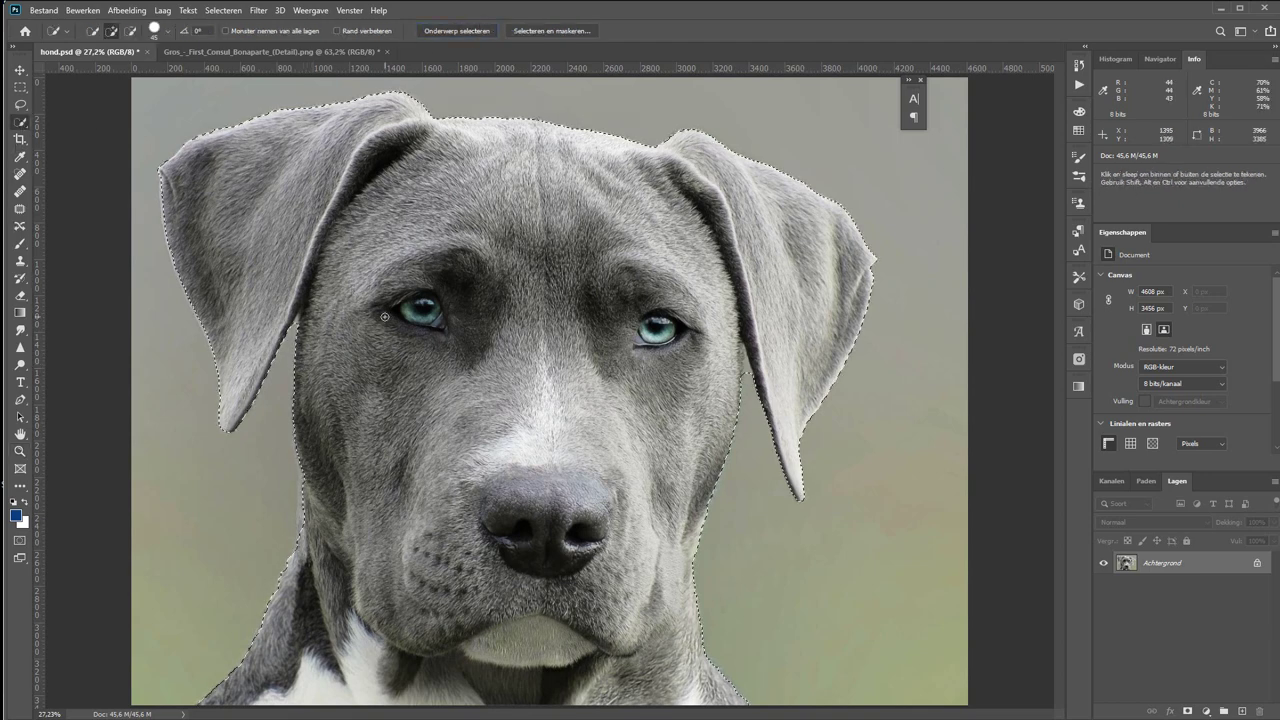
{"action": "key", "text": "z"}
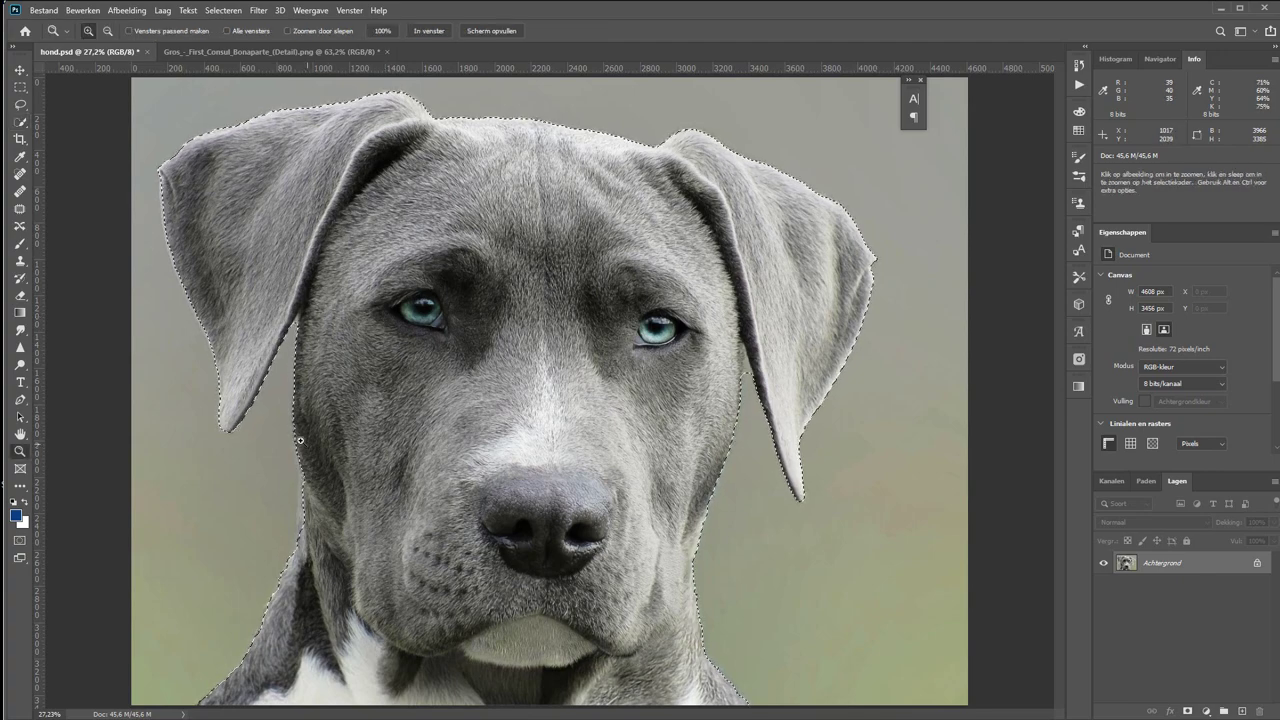
{"action": "left_click_drag", "start_coordinate": [357, 557], "coordinate": [474, 287]}
Lasso the missed left cheek edge into the selection and extend it along the ear tip.
{"action": "key", "text": "l"}
{"action": "mouse_move", "coordinate": [474, 122]}
{"action": "left_mouse_down"}
{"action": "mouse_move", "coordinate": [733, 278]}
{"action": "mouse_move", "coordinate": [457, 551]}
{"action": "left_mouse_up"}
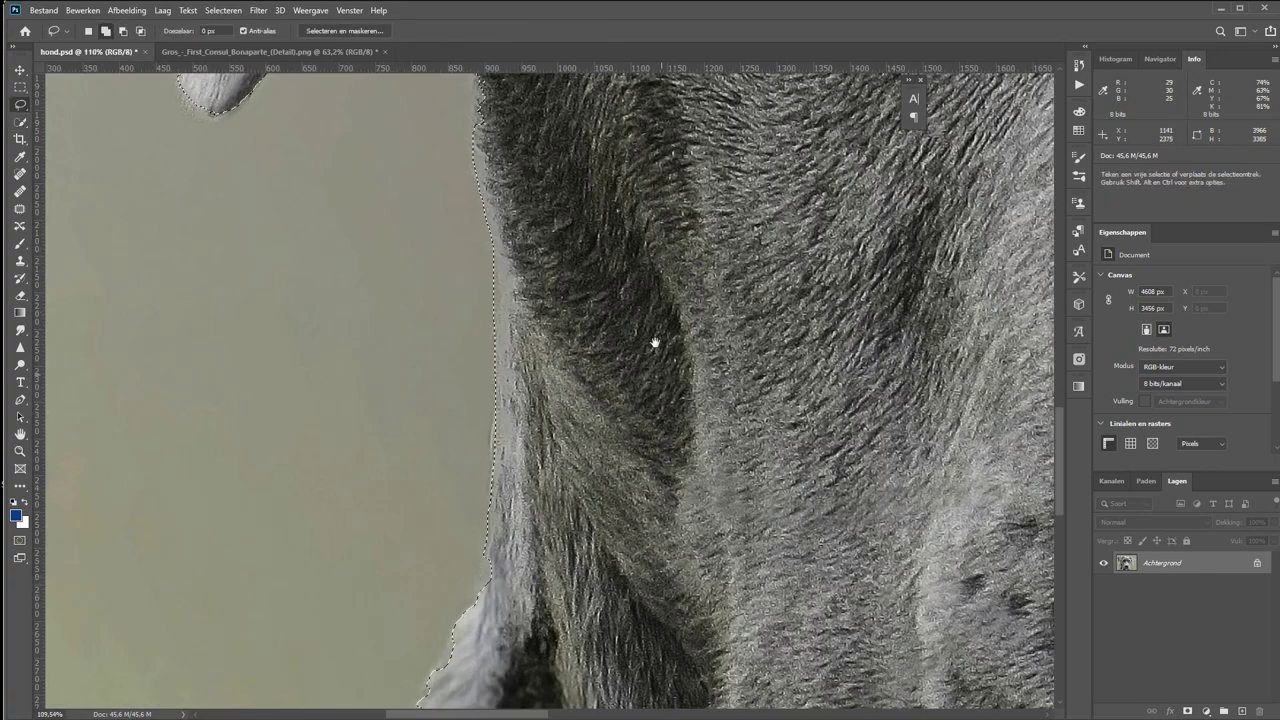
{"action": "scroll", "coordinate": [531, 437], "scroll_direction": "up", "scroll_amount": 5}
{"action": "scroll", "coordinate": [578, 170], "scroll_direction": "left", "scroll_amount": 5}
{"action": "key", "text": "w"}
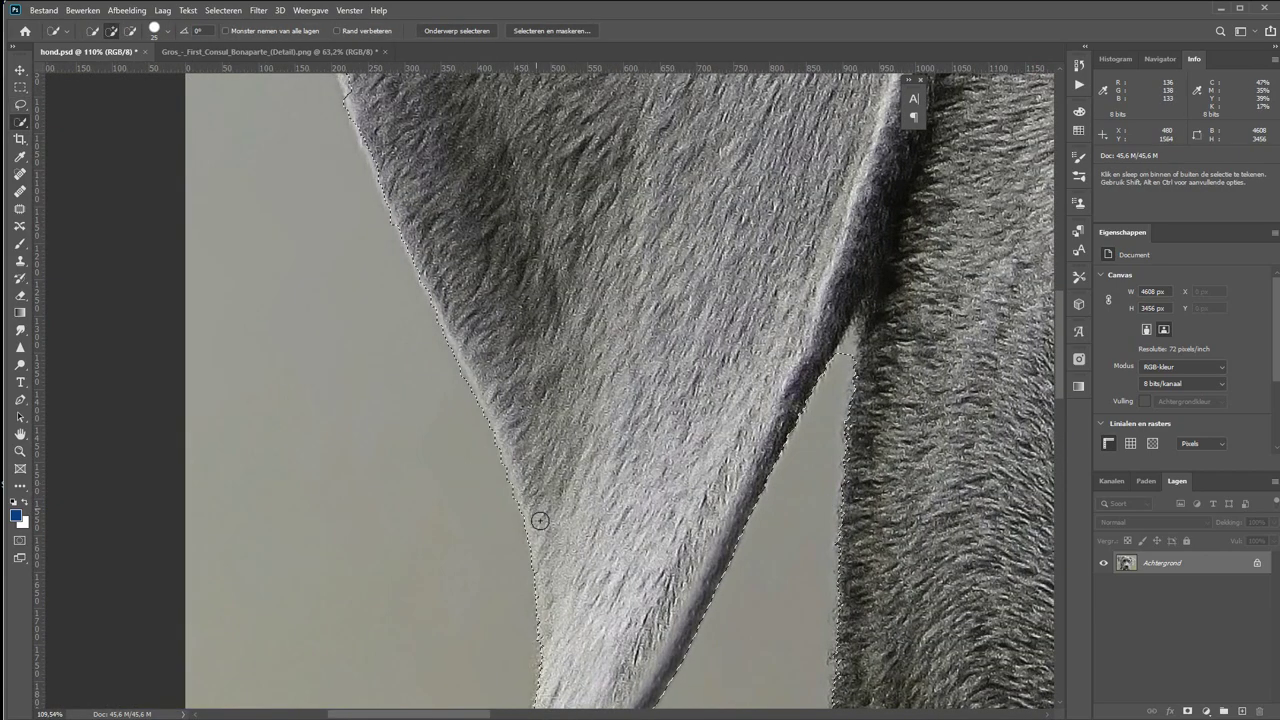
{"action": "scroll", "coordinate": [534, 523], "scroll_direction": "up", "scroll_amount": 3}
{"action": "scroll", "coordinate": [694, 580], "scroll_direction": "left", "scroll_amount": 5}
{"action": "scroll", "coordinate": [568, 460], "scroll_direction": "right", "scroll_amount": 15}
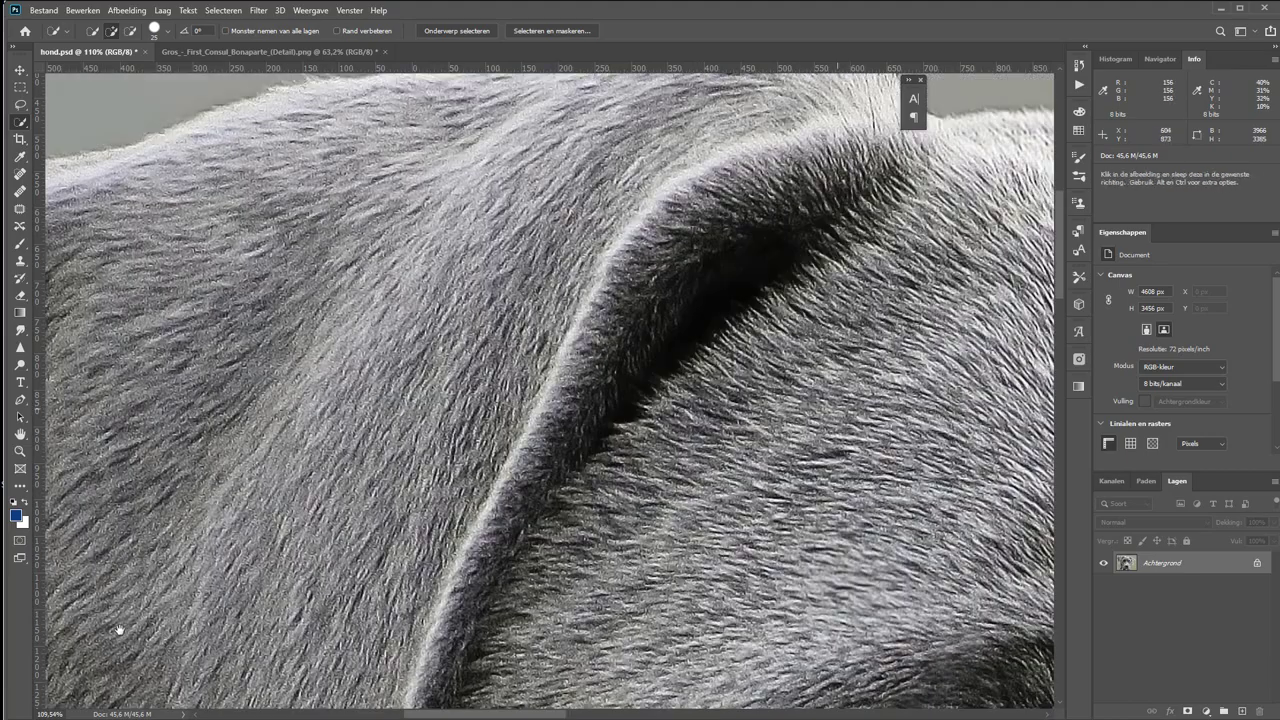
{"action": "scroll", "coordinate": [216, 345], "scroll_direction": "down", "scroll_amount": 10}
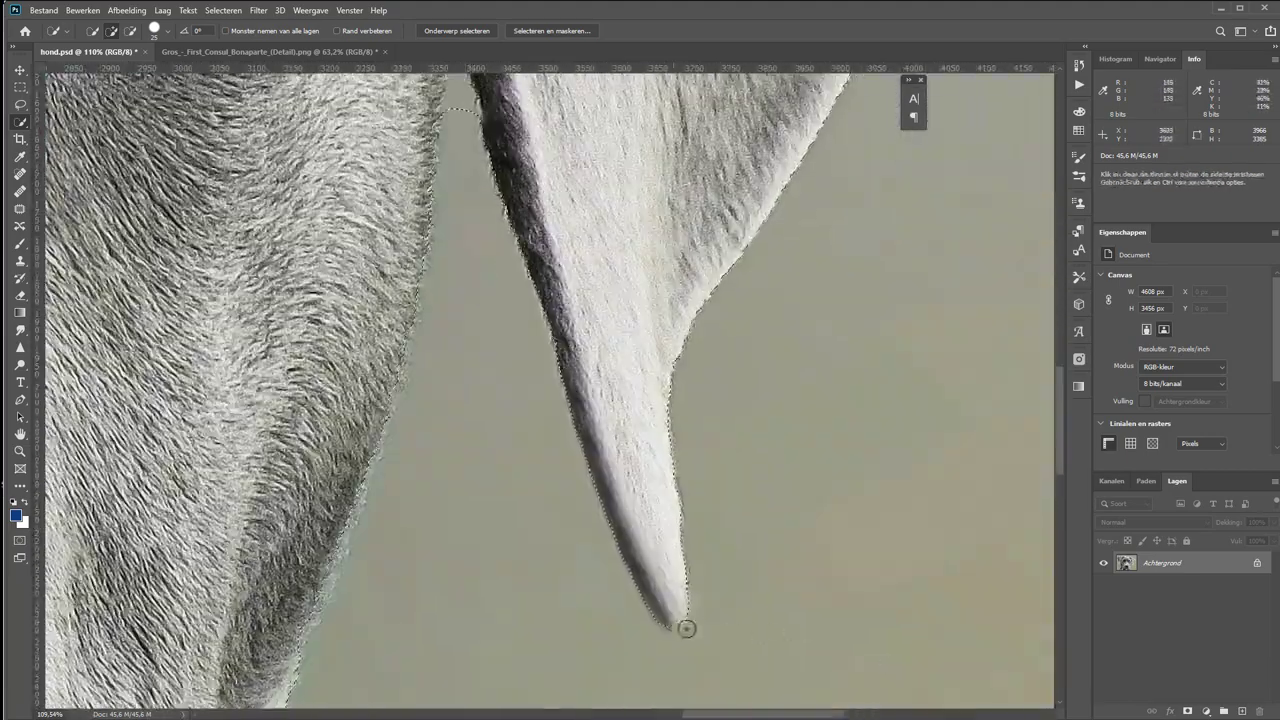
{"action": "left_click_drag", "start_coordinate": [680, 623], "coordinate": [600, 440]}
{"action": "scroll", "coordinate": [600, 440], "scroll_direction": "up", "scroll_amount": 3}
Lasso the remaining fur edges on the left into the selection and view the whole dog.
{"action": "key", "text": "l"}
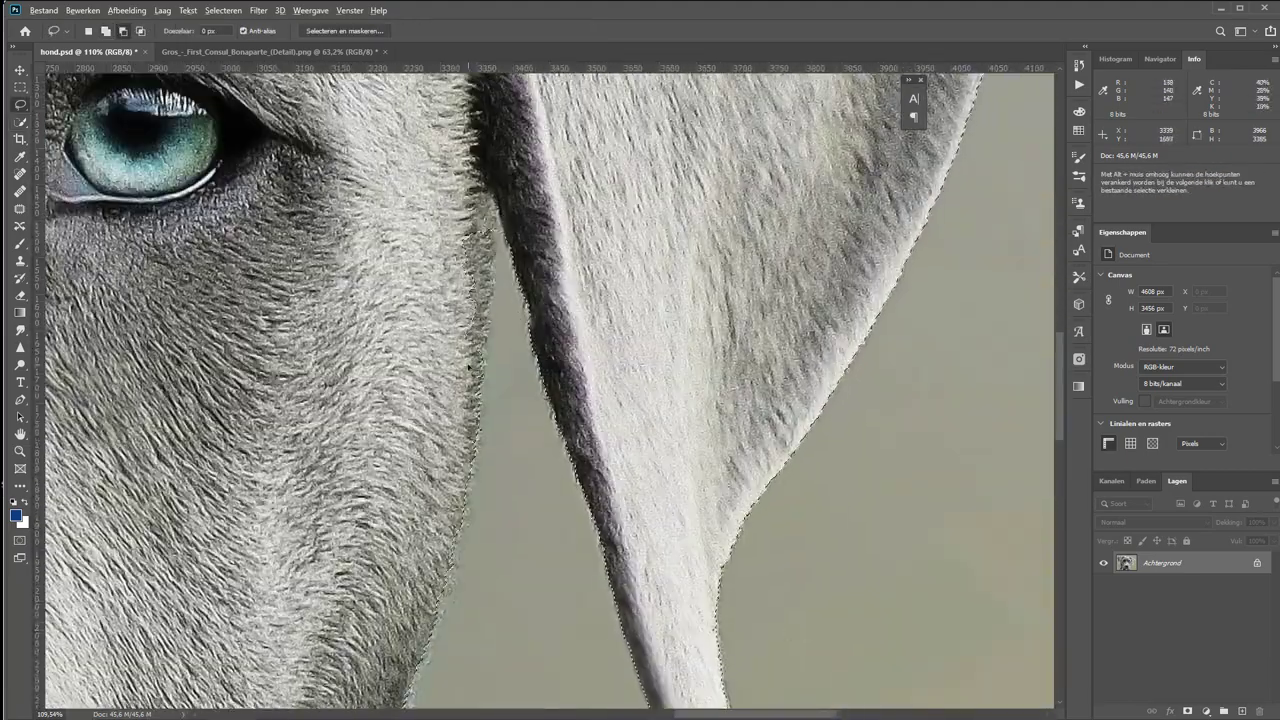
{"action": "mouse_move", "coordinate": [470, 500]}
{"action": "left_mouse_down"}
{"action": "mouse_move", "coordinate": [522, 256]}
{"action": "mouse_move", "coordinate": [530, 272]}
{"action": "left_mouse_up"}
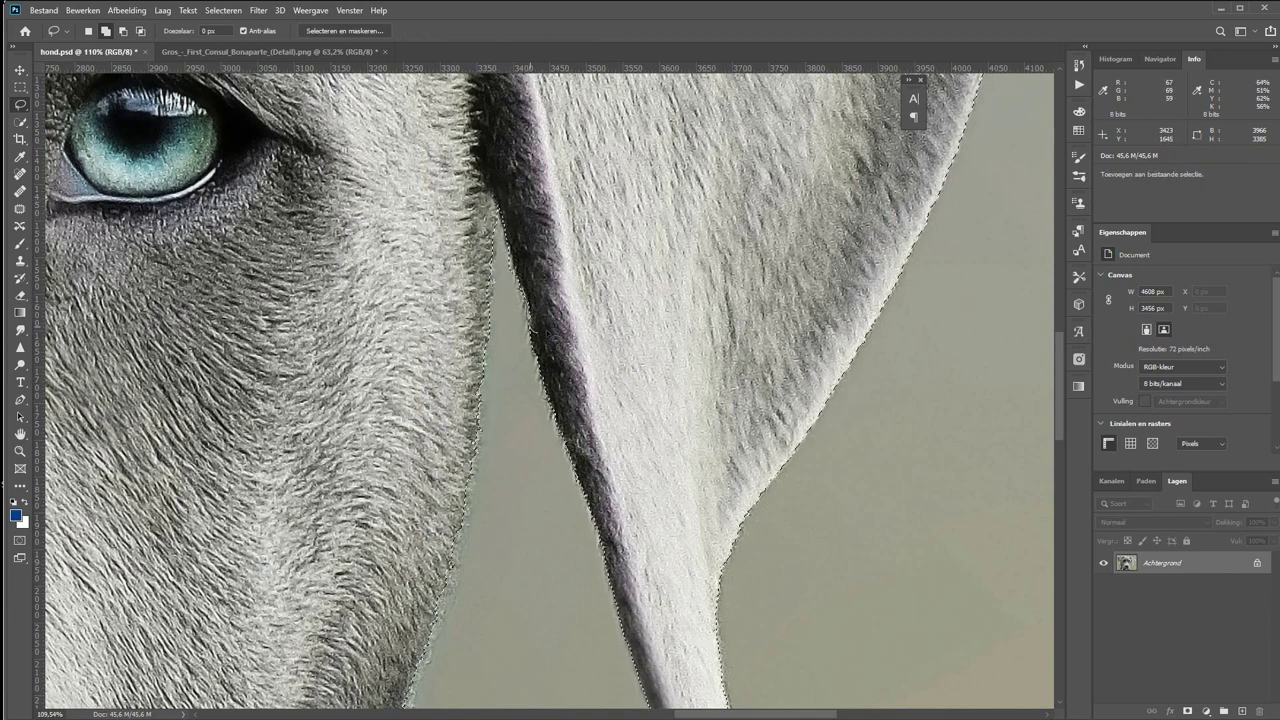
{"action": "left_click_drag", "start_coordinate": [550, 335], "coordinate": [617, 213]}
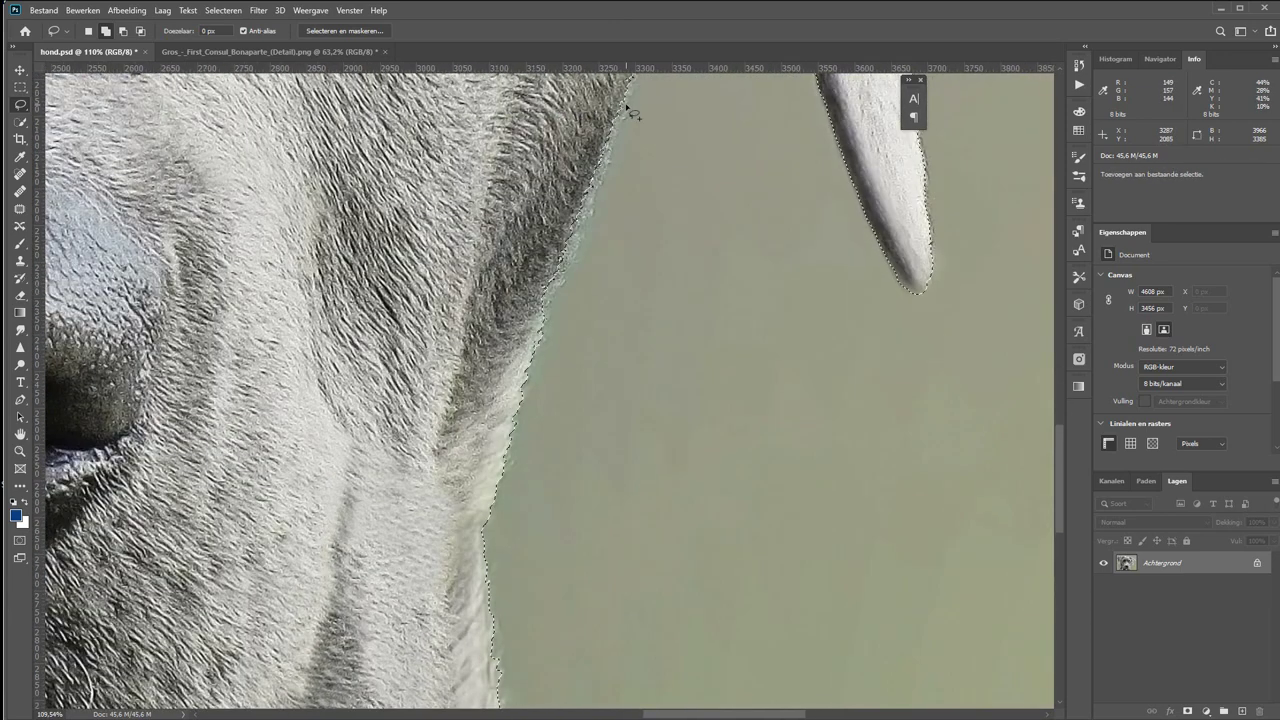
{"action": "mouse_move", "coordinate": [623, 106]}
{"action": "left_mouse_down"}
{"action": "mouse_move", "coordinate": [553, 313]}
{"action": "mouse_move", "coordinate": [514, 263]}
{"action": "left_mouse_up"}
{"action": "left_click_drag", "start_coordinate": [437, 354], "coordinate": [403, 245]}
{"action": "key", "text": "ctrl+0"}
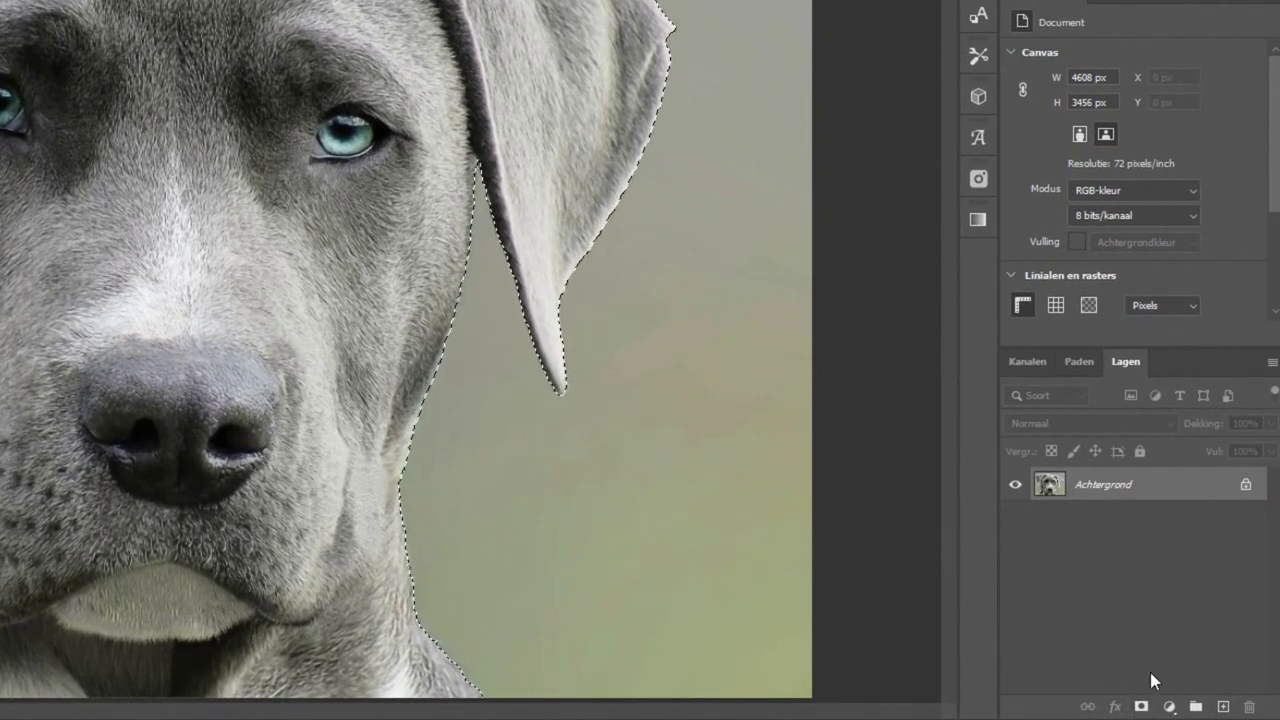
Mask out the dog's background and drag the cut-out into the Bonaparte portrait as Laag 1.
{"action": "left_click", "coordinate": [1141, 707]}
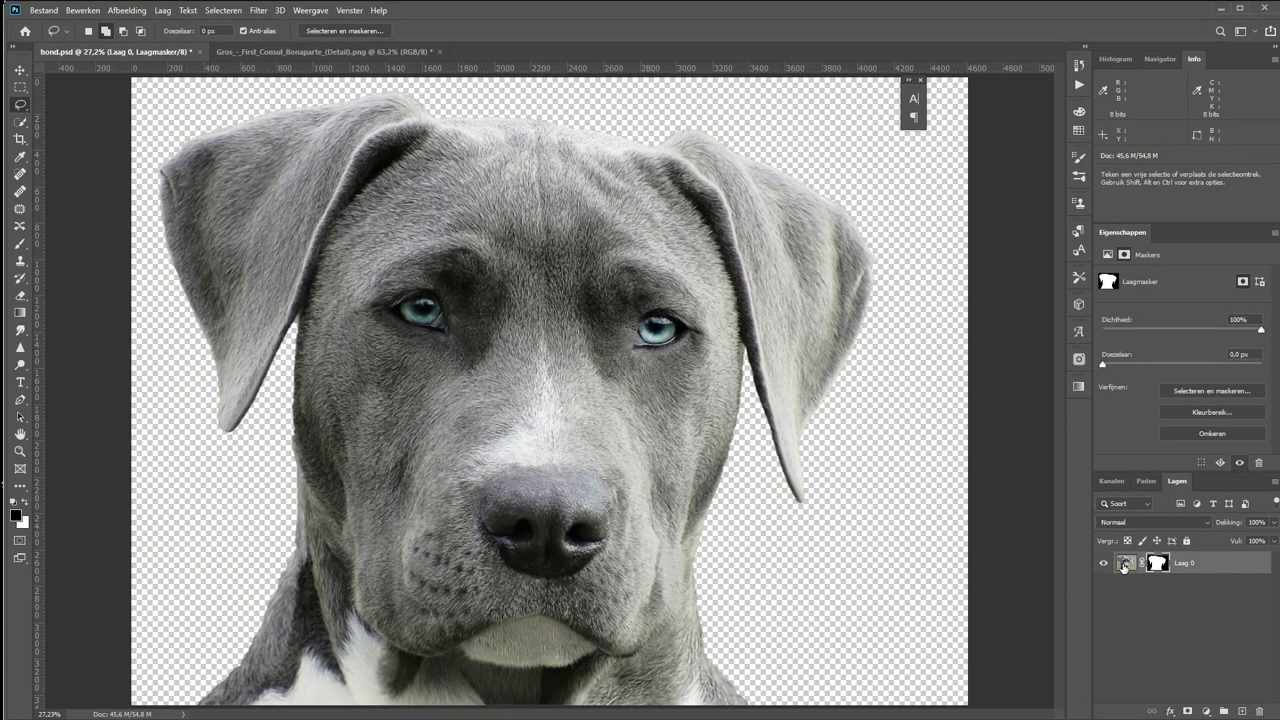
{"action": "left_click_drag", "start_coordinate": [1126, 566], "coordinate": [240, 52]}
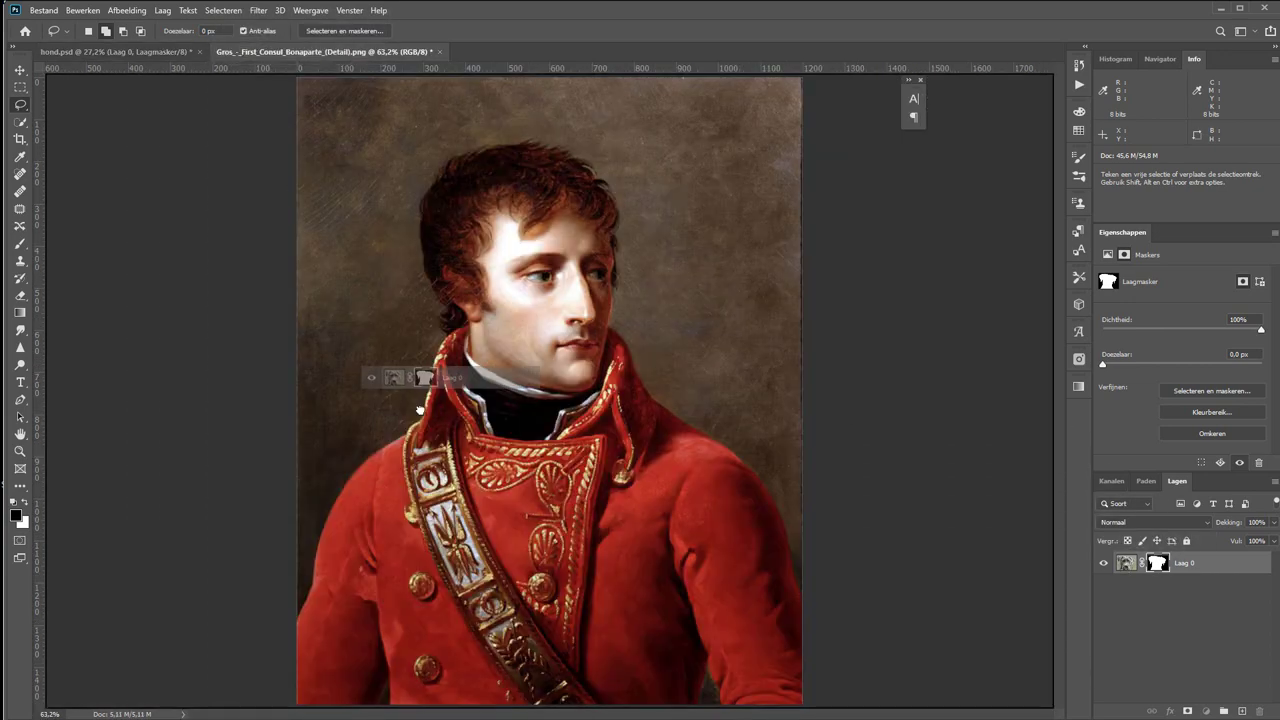
{"action": "left_click_drag", "start_coordinate": [240, 52], "coordinate": [549, 325]}
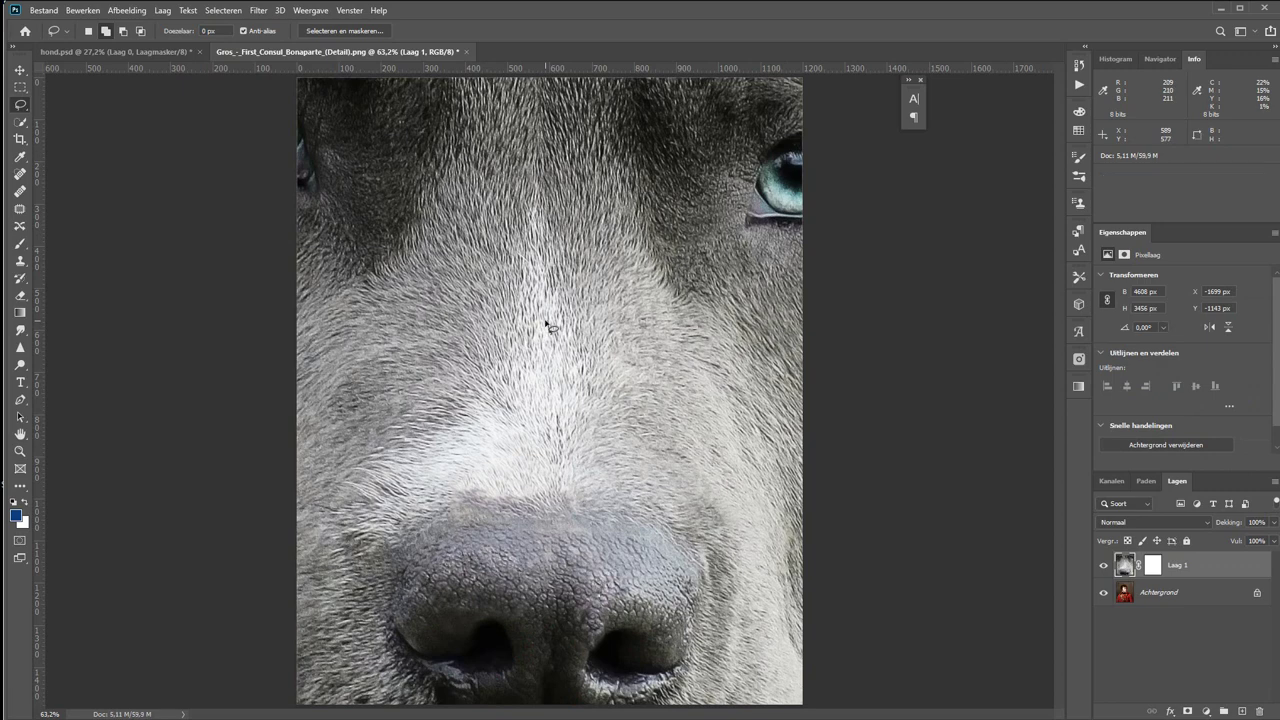
{"action": "key", "text": "ctrl+minus"}
{"action": "key", "text": "ctrl+minus"}
{"action": "key", "text": "ctrl+minus"}
{"action": "key", "text": "ctrl+minus"}
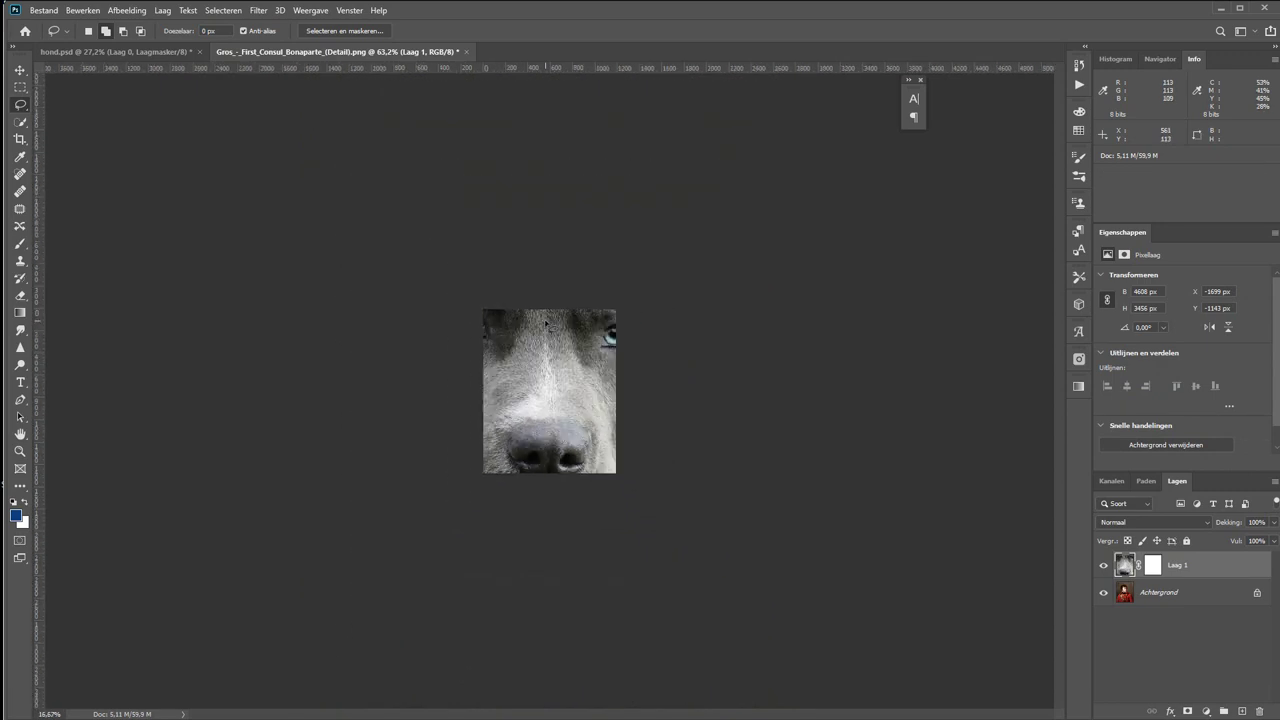
{"action": "key", "text": "ctrl+minus"}
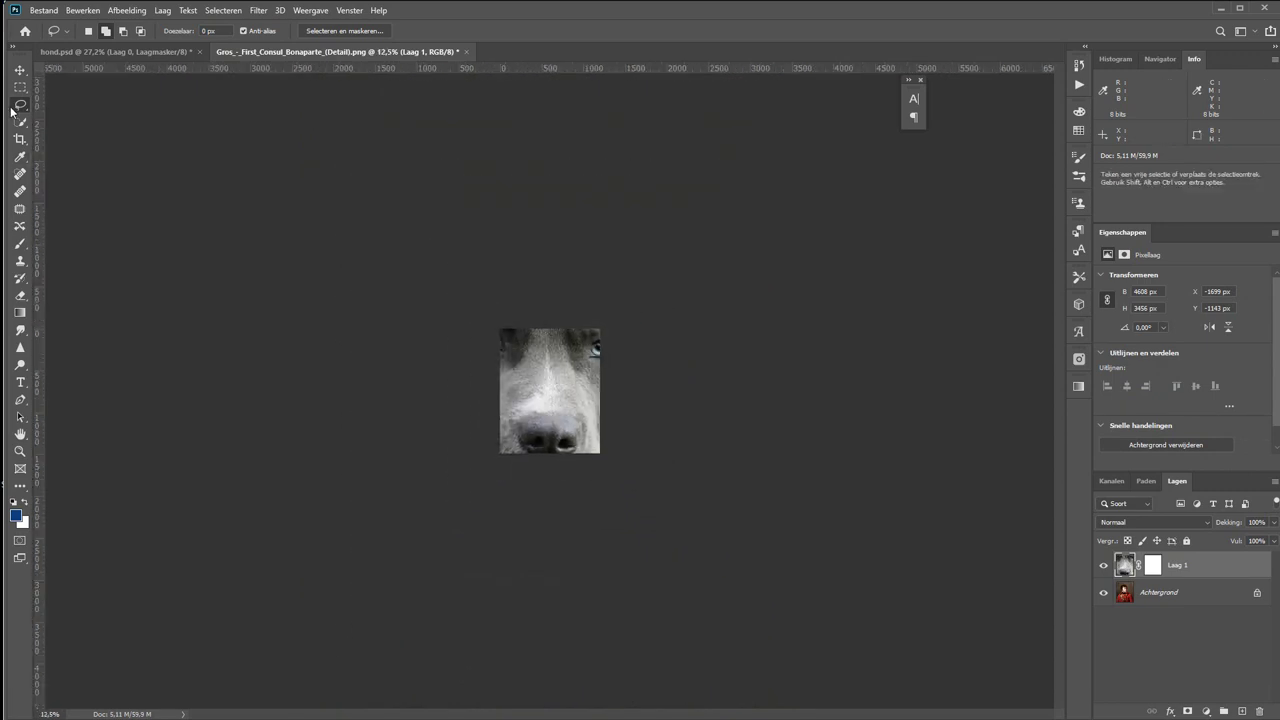
Free-transform the dog layer, shrinking it and moving it over Napoleon's head.
{"action": "left_click", "coordinate": [20, 71]}
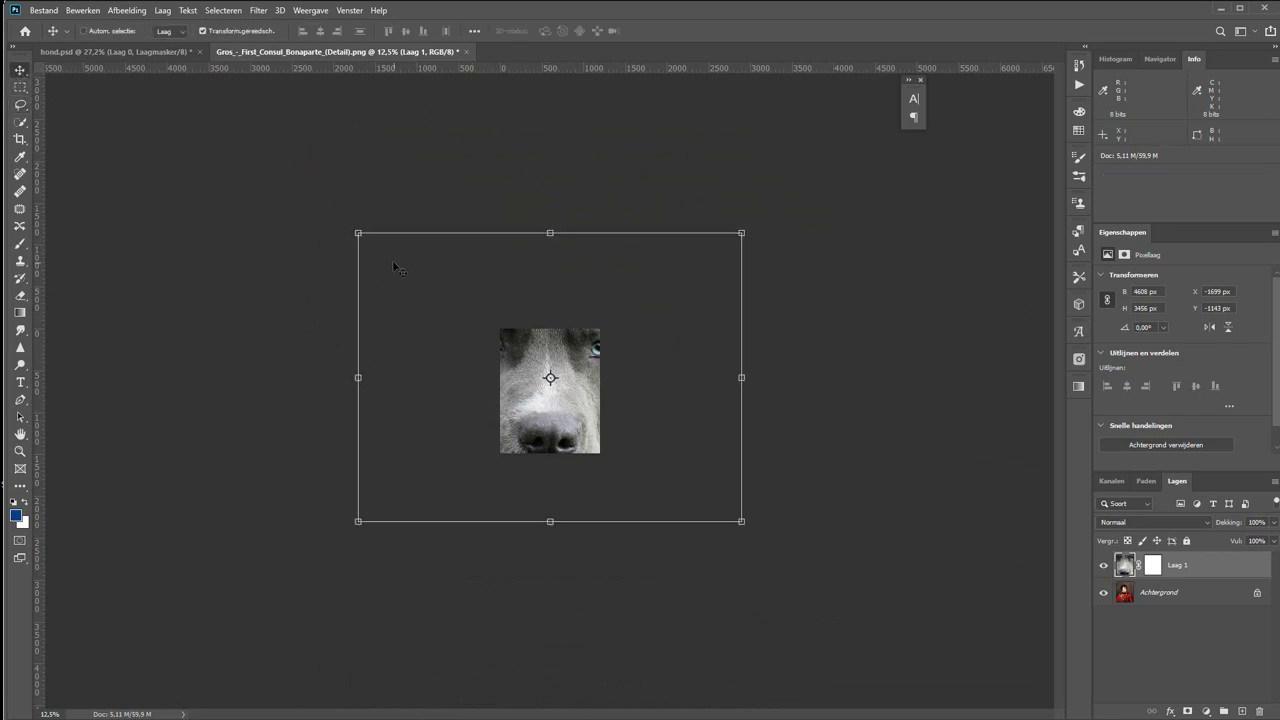
{"action": "left_click_drag", "start_coordinate": [357, 232], "coordinate": [490, 366]}
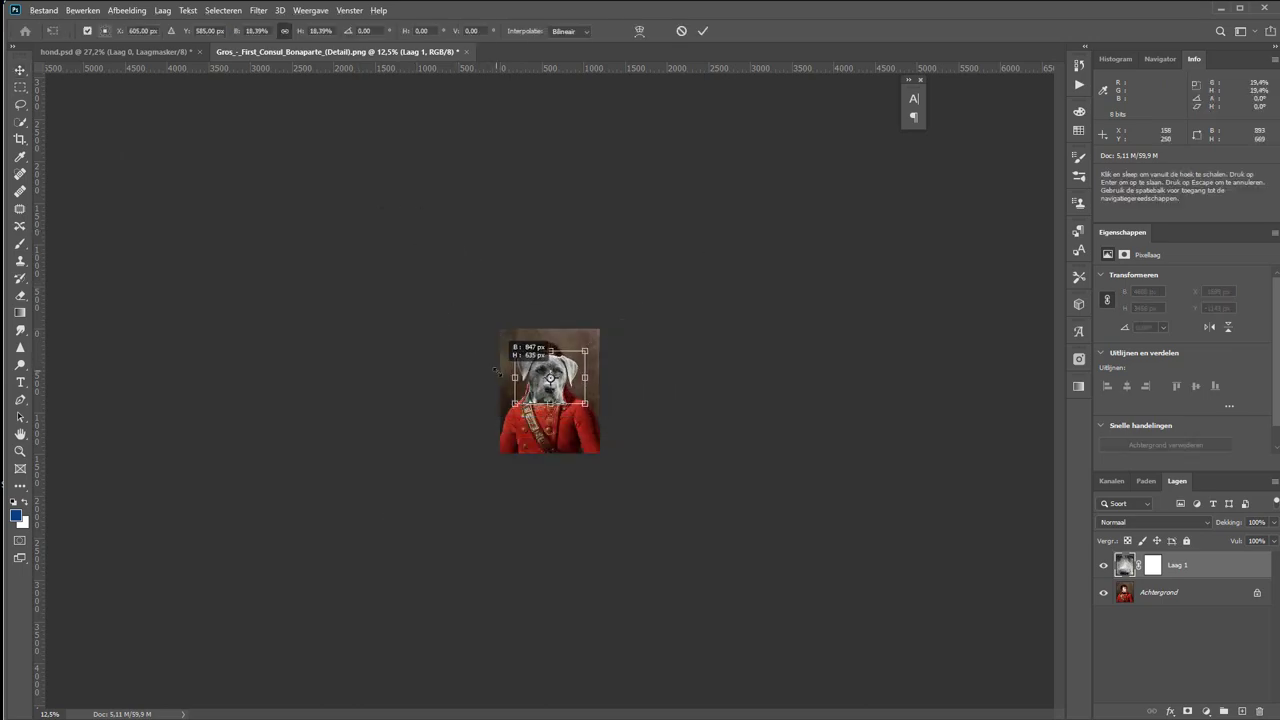
{"action": "scroll", "coordinate": [551, 391], "scroll_direction": "up", "scroll_amount": 3}
{"action": "scroll", "coordinate": [551, 391], "scroll_direction": "up", "scroll_amount": 7}
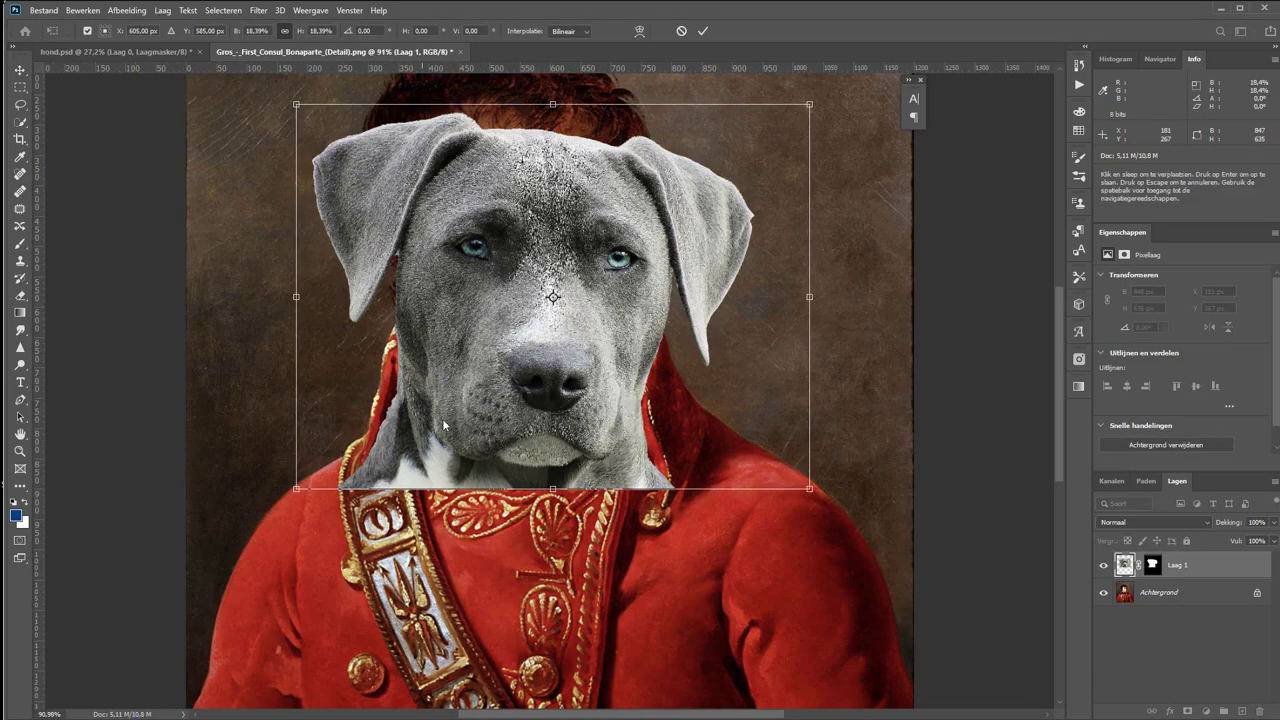
{"action": "left_click_drag", "start_coordinate": [566, 306], "coordinate": [560, 329]}
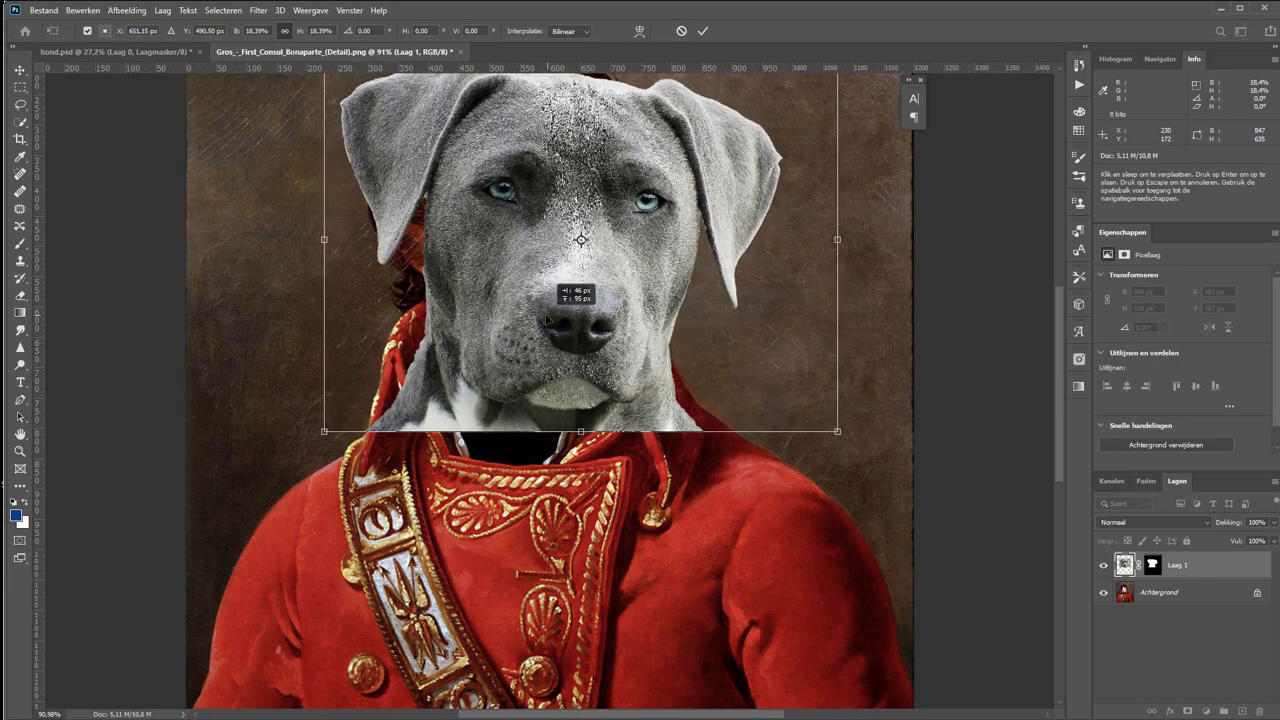
{"action": "left_click_drag", "start_coordinate": [559, 328], "coordinate": [545, 319]}
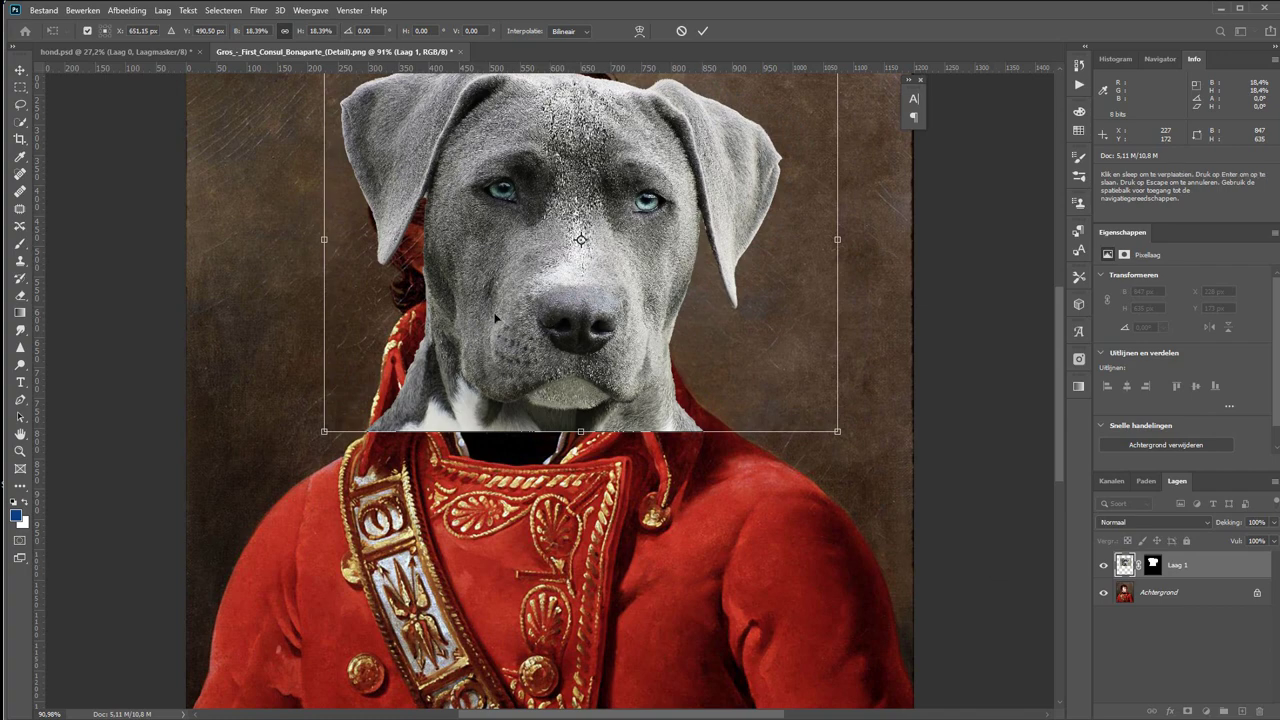
{"action": "mouse_move", "coordinate": [479, 345]}
{"action": "left_mouse_down"}
{"action": "mouse_move", "coordinate": [508, 350]}
{"action": "mouse_move", "coordinate": [494, 347]}
{"action": "left_mouse_up"}
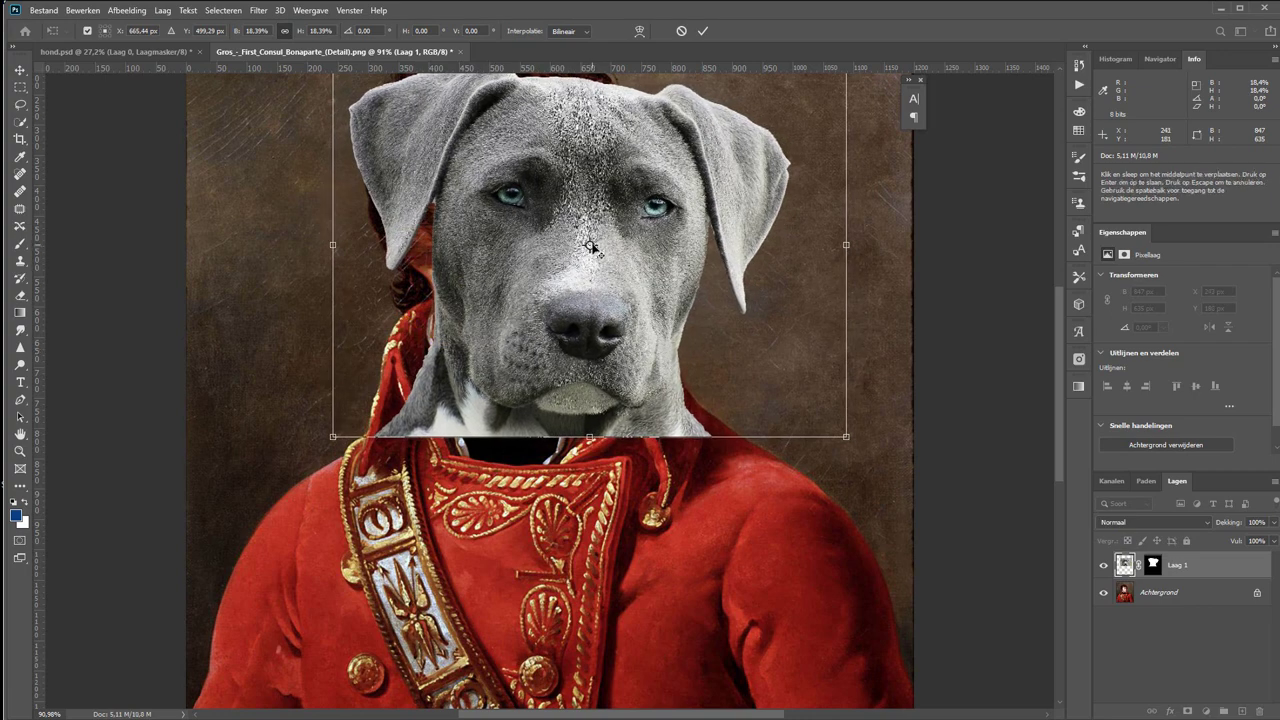
Scale the dog head from a lower-left pivot to 740 × 555 px and commit the transform.
{"action": "left_click_drag", "start_coordinate": [590, 245], "coordinate": [434, 338]}
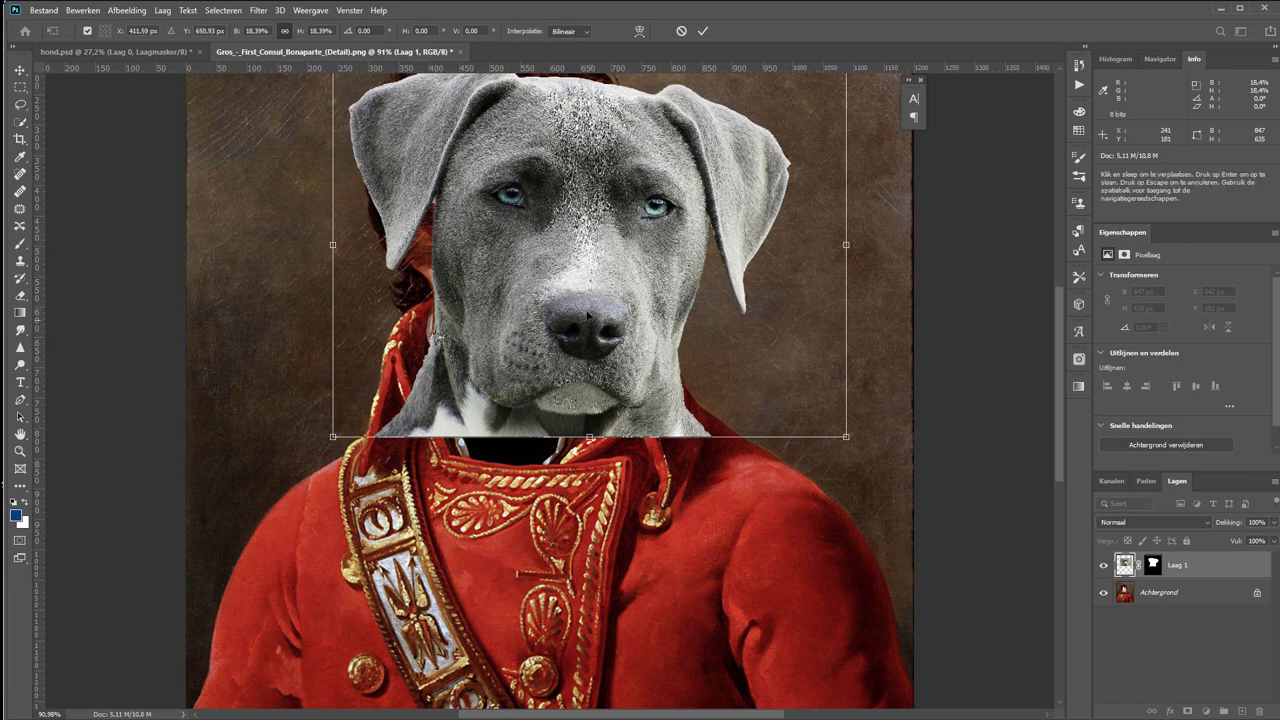
{"action": "scroll", "coordinate": [594, 305], "scroll_direction": "down", "scroll_amount": 1}
{"action": "scroll", "coordinate": [594, 305], "scroll_direction": "down", "scroll_amount": 1}
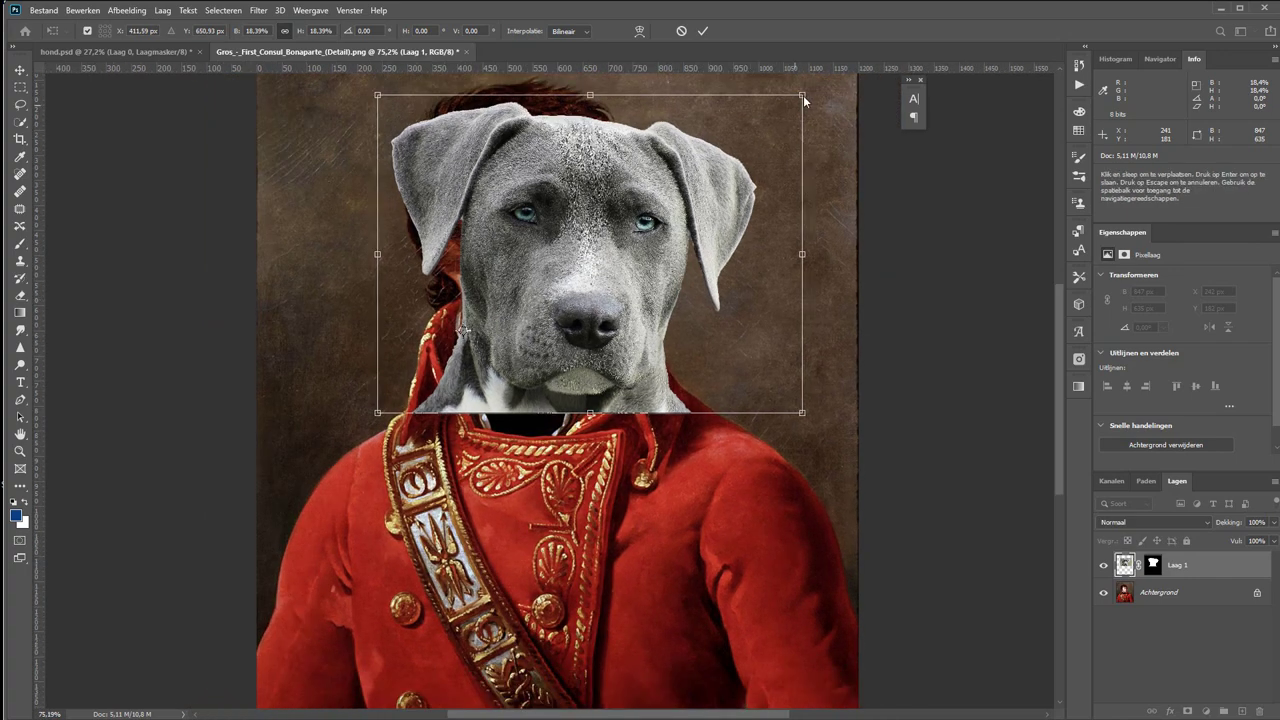
{"action": "mouse_move", "coordinate": [802, 93]}
{"action": "left_mouse_down"}
{"action": "mouse_move", "coordinate": [648, 180]}
{"action": "mouse_move", "coordinate": [741, 123]}
{"action": "left_mouse_up"}
{"action": "left_click_drag", "start_coordinate": [606, 286], "coordinate": [602, 280]}
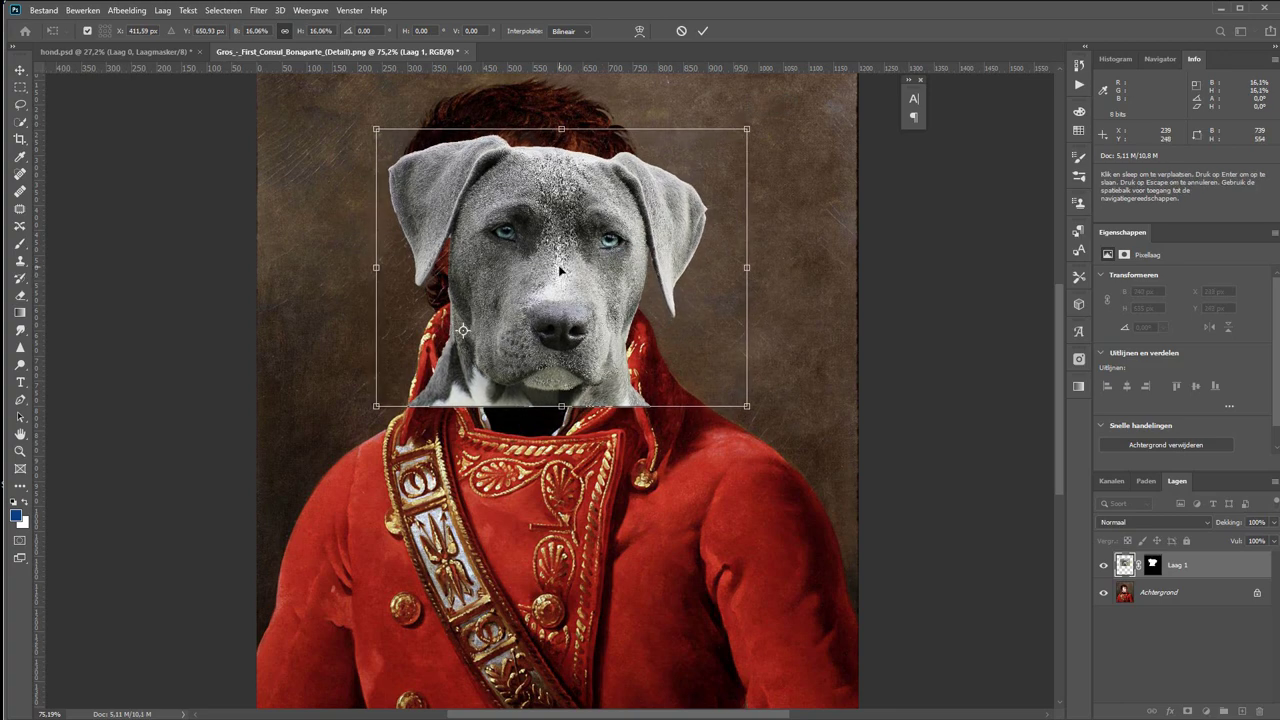
{"action": "key", "text": "Return"}
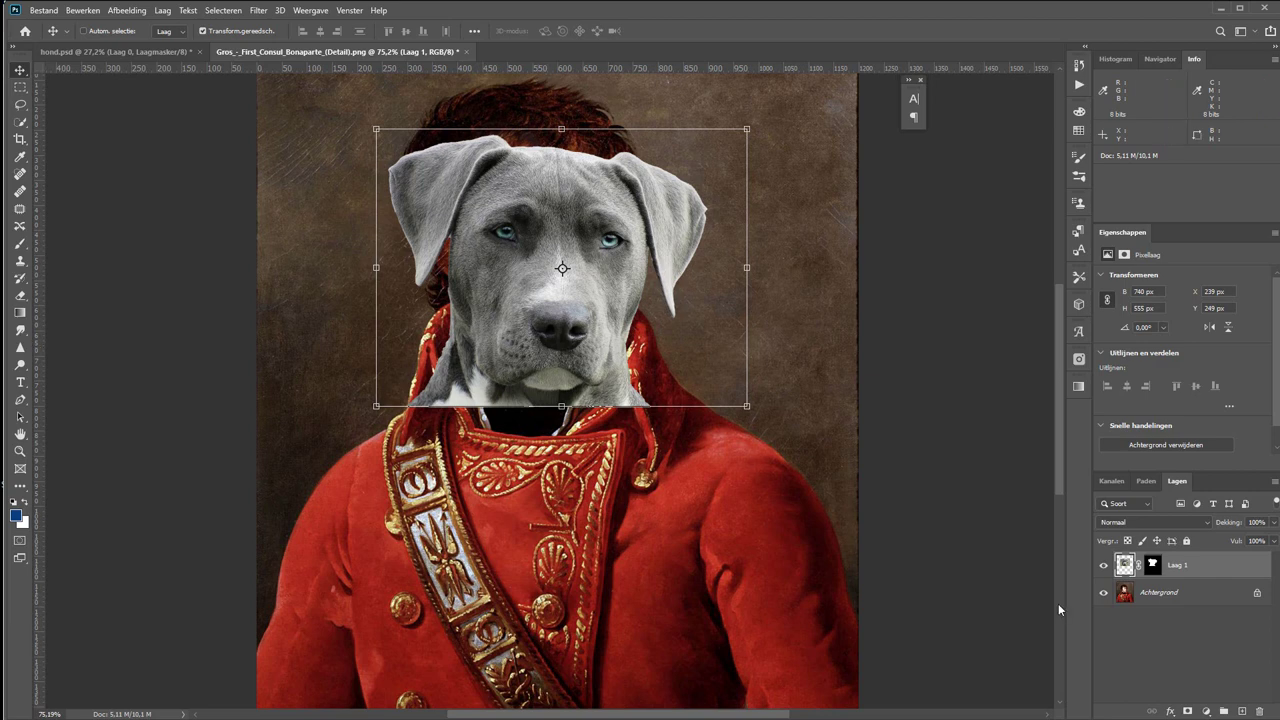
Zoom to 200%, hide dog layer Laag 1, and add an empty Laag 2 beneath it.
{"action": "key", "text": "z"}
{"action": "left_click", "coordinate": [541, 315]}
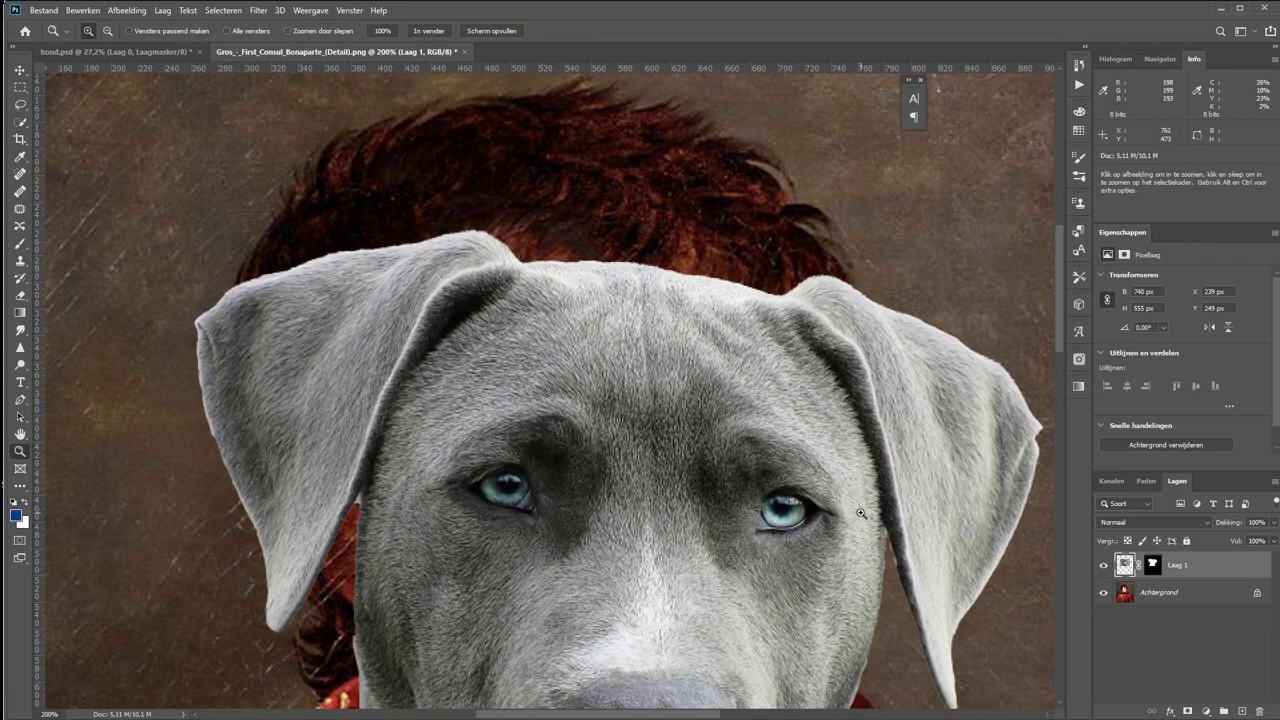
{"action": "left_click", "coordinate": [1104, 566]}
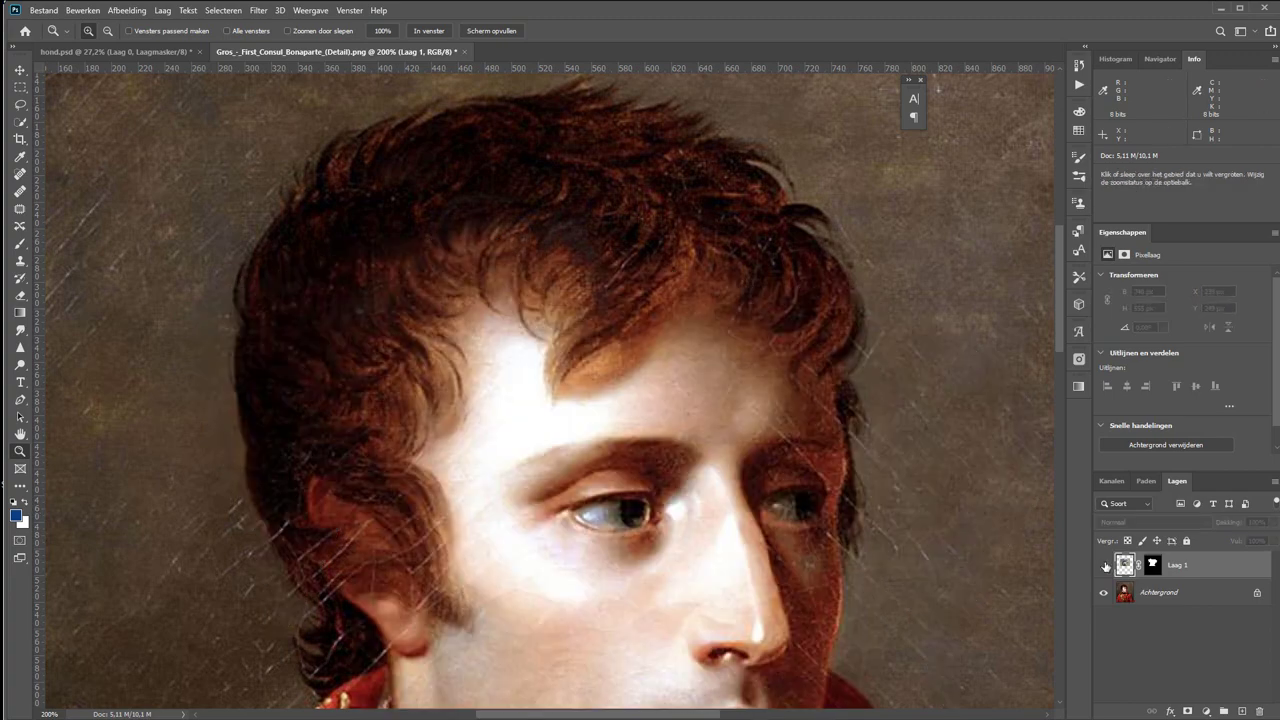
{"action": "left_click", "coordinate": [1241, 711]}
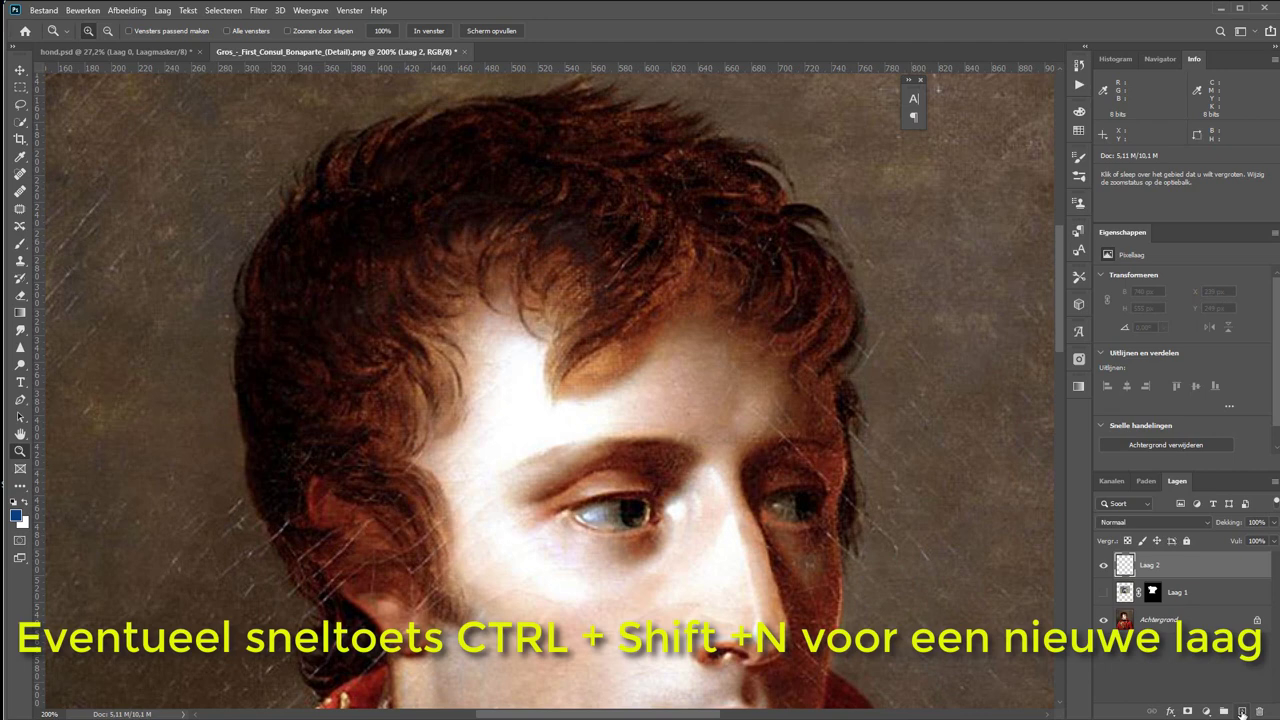
{"action": "left_click_drag", "start_coordinate": [1206, 568], "coordinate": [1161, 606]}
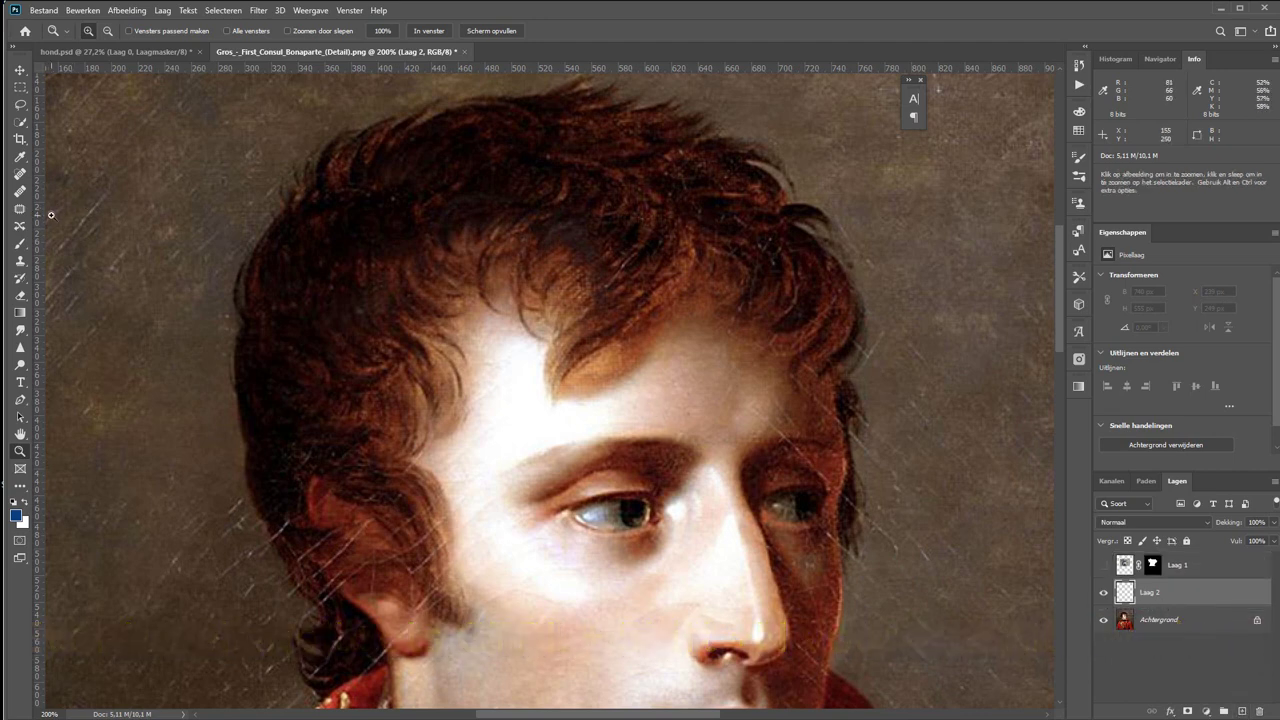
{"action": "key", "text": "s"}
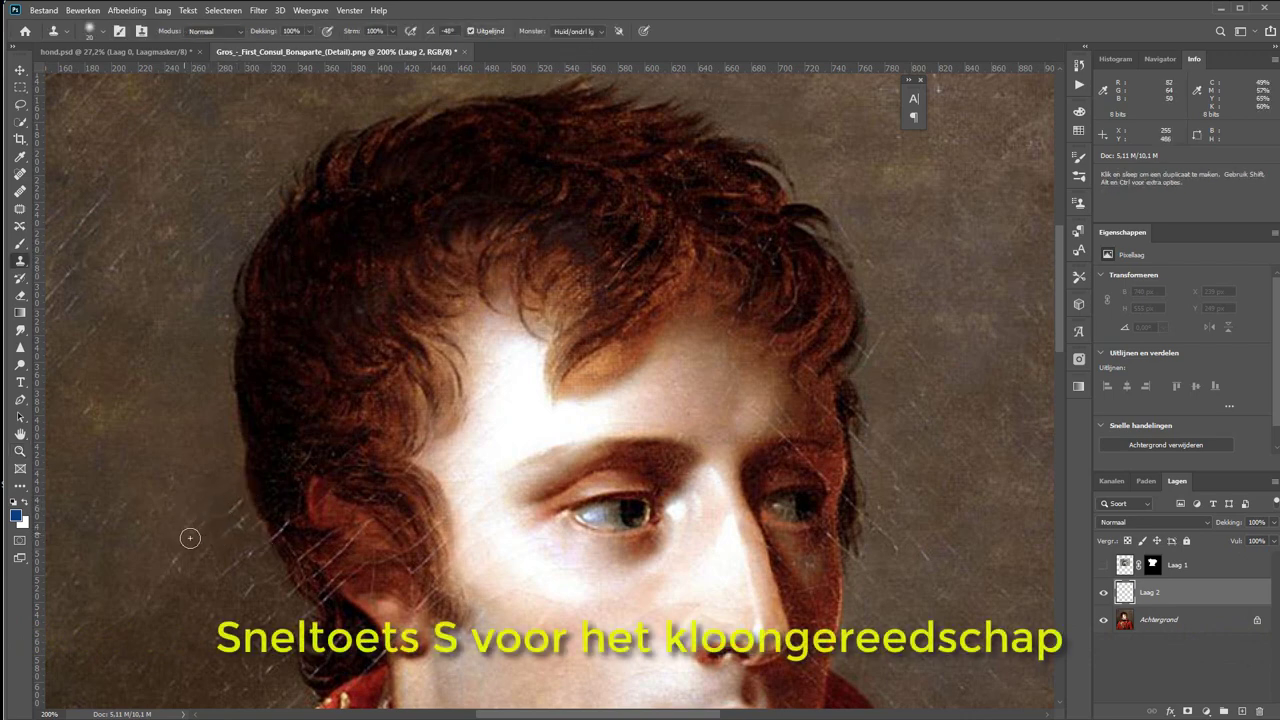
Clone background over the hair edge on Laag 2 with a size 40 brush, comparing with the original.
{"action": "scroll", "coordinate": [189, 534], "scroll_direction": "up", "scroll_amount": 3}
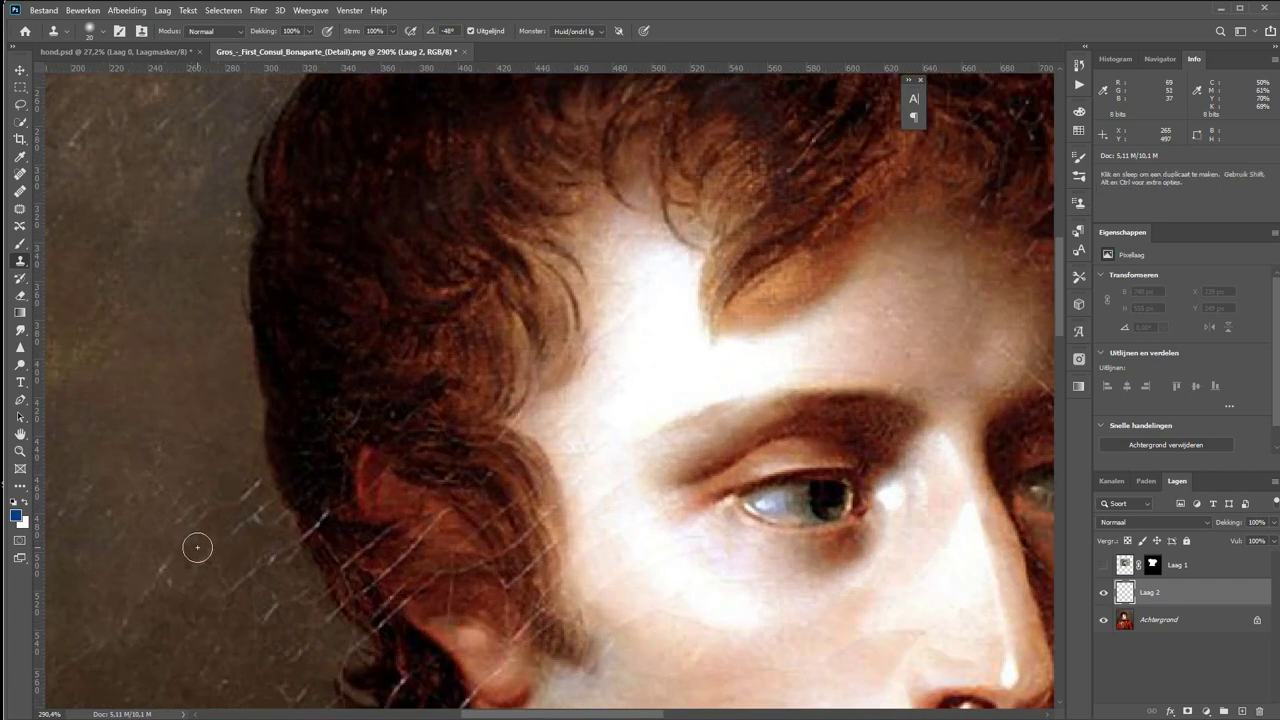
{"action": "key", "text": "bracketright"}
{"action": "key", "text": "bracketright"}
{"action": "left_click", "coordinate": [165, 540], "text": "alt"}
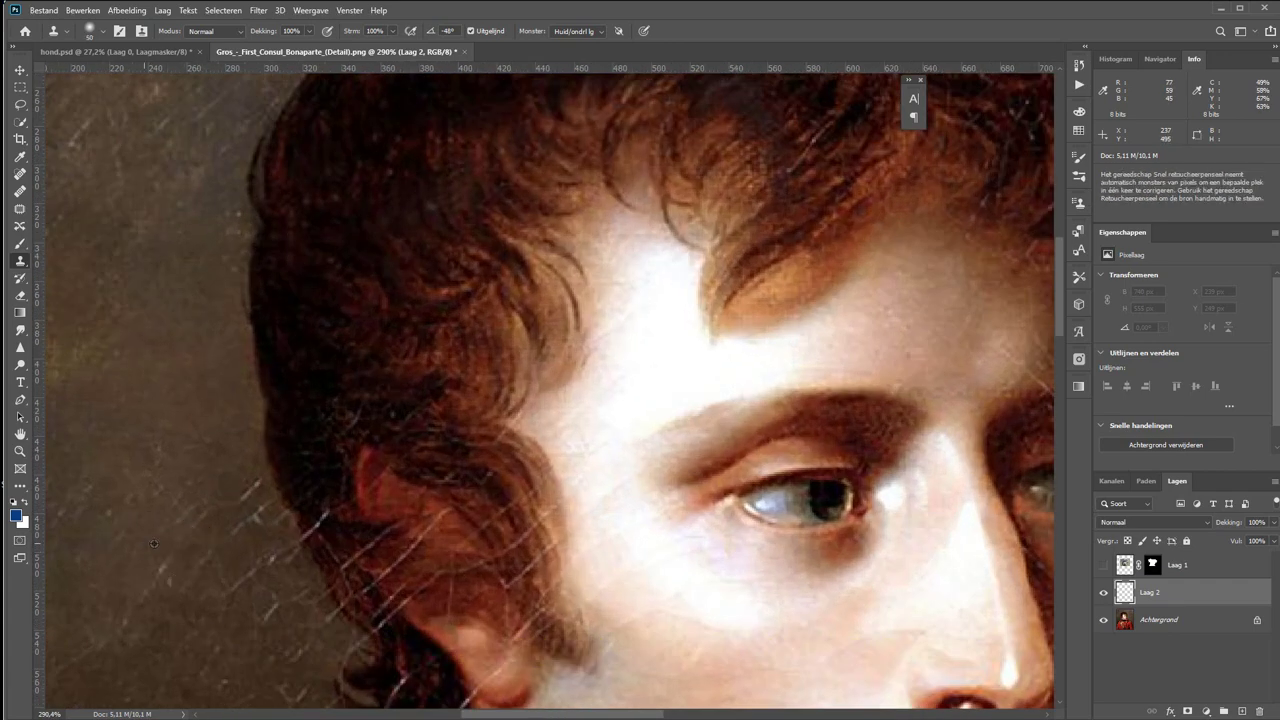
{"action": "mouse_move", "coordinate": [330, 515]}
{"action": "left_mouse_down"}
{"action": "mouse_move", "coordinate": [339, 565]}
{"action": "mouse_move", "coordinate": [266, 414]}
{"action": "mouse_move", "coordinate": [323, 491]}
{"action": "mouse_move", "coordinate": [391, 449]}
{"action": "mouse_move", "coordinate": [412, 549]}
{"action": "mouse_move", "coordinate": [405, 615]}
{"action": "mouse_move", "coordinate": [372, 572]}
{"action": "mouse_move", "coordinate": [405, 305]}
{"action": "mouse_move", "coordinate": [429, 394]}
{"action": "mouse_move", "coordinate": [500, 286]}
{"action": "mouse_move", "coordinate": [477, 134]}
{"action": "mouse_move", "coordinate": [346, 160]}
{"action": "mouse_move", "coordinate": [325, 100]}
{"action": "left_mouse_up"}
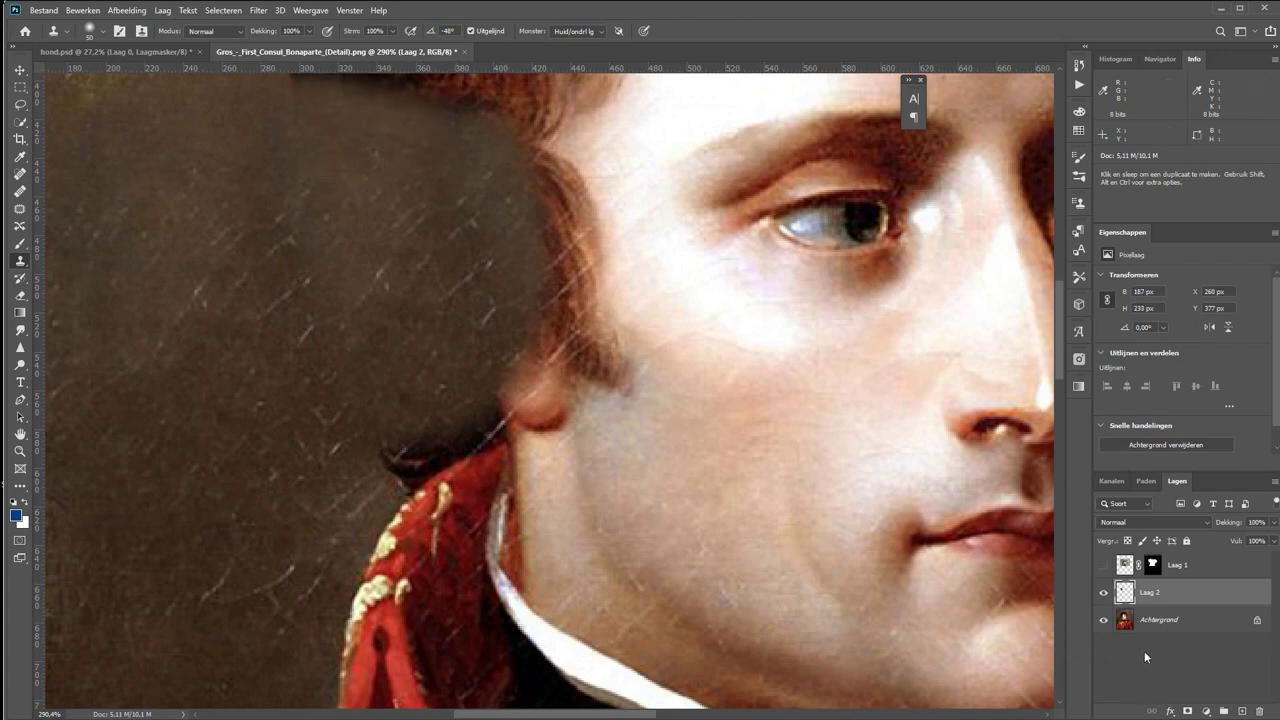
{"action": "left_click", "coordinate": [1105, 597]}
{"action": "left_click", "coordinate": [1105, 597]}
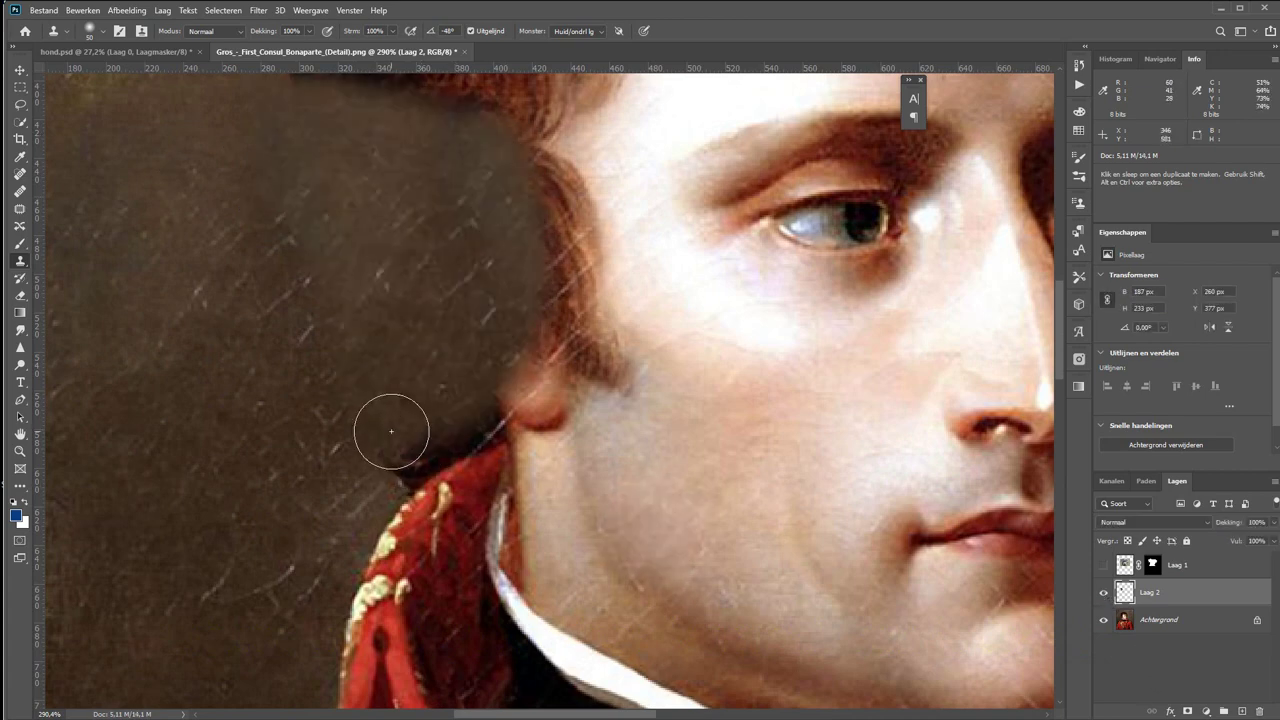
{"action": "left_click", "coordinate": [1103, 565]}
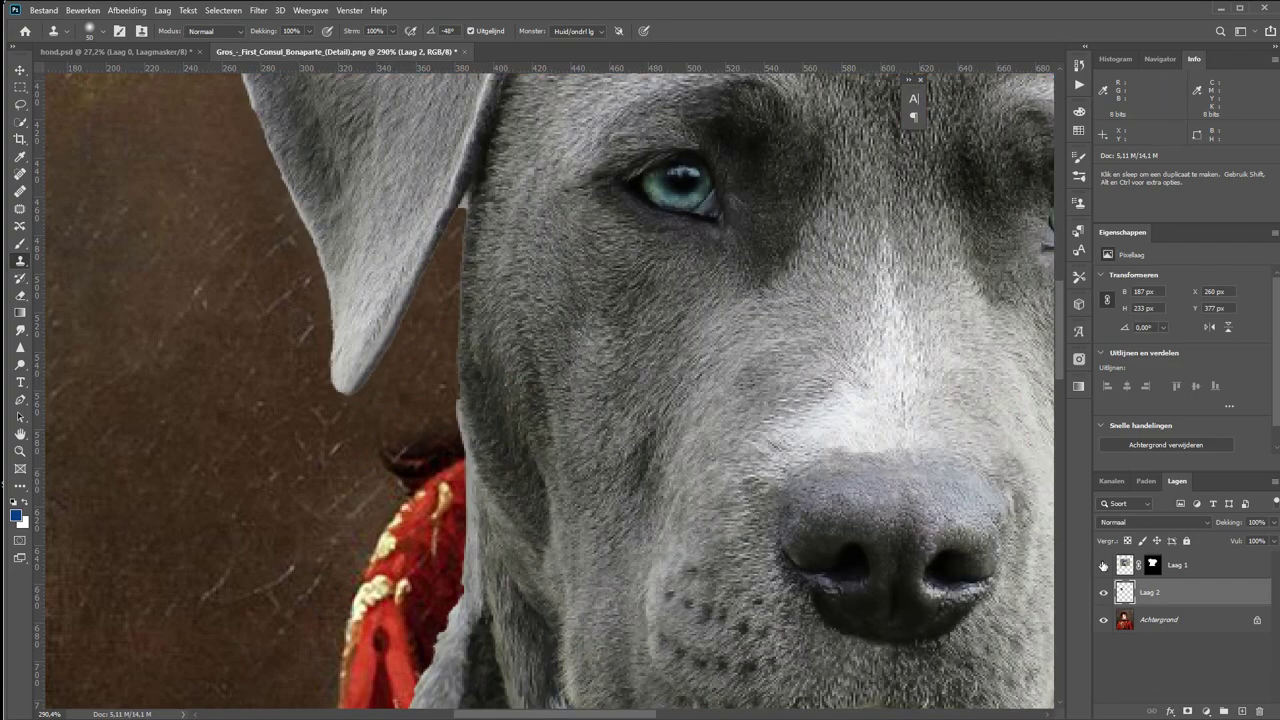
Clone background over the dark hair above the collar, then recentre and check dog coverage.
{"action": "mouse_move", "coordinate": [371, 384]}
{"action": "left_mouse_down"}
{"action": "mouse_move", "coordinate": [397, 460]}
{"action": "mouse_move", "coordinate": [447, 431]}
{"action": "left_mouse_up"}
{"action": "key", "text": "bracketleft"}
{"action": "key", "text": "bracketleft"}
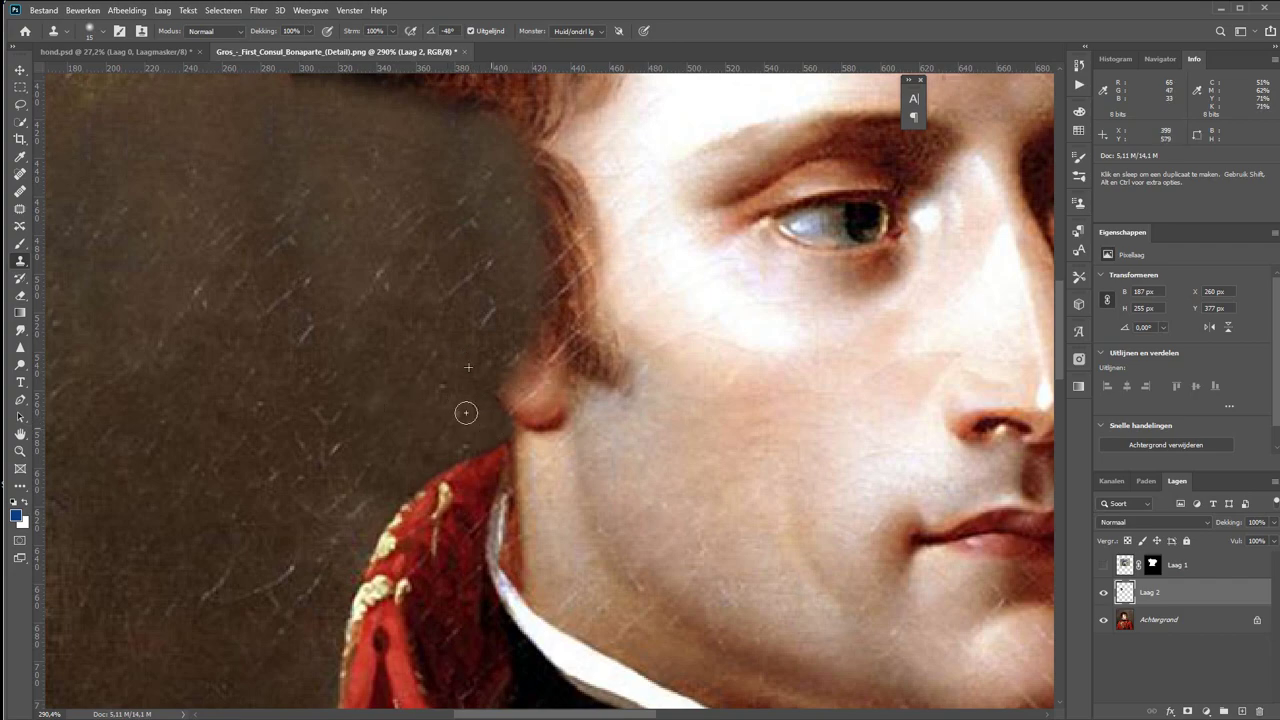
{"action": "key", "text": "ctrl+0"}
{"action": "left_click_drag", "start_coordinate": [406, 251], "coordinate": [491, 491]}
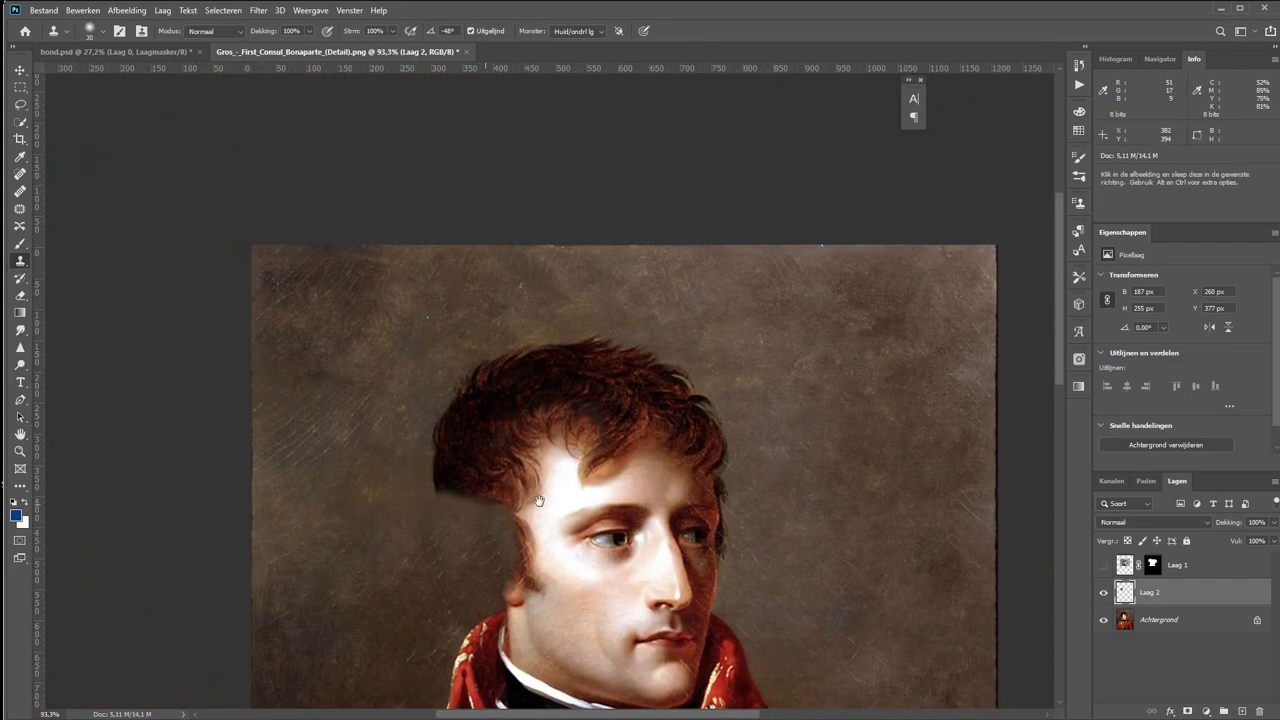
{"action": "left_click", "coordinate": [1104, 565]}
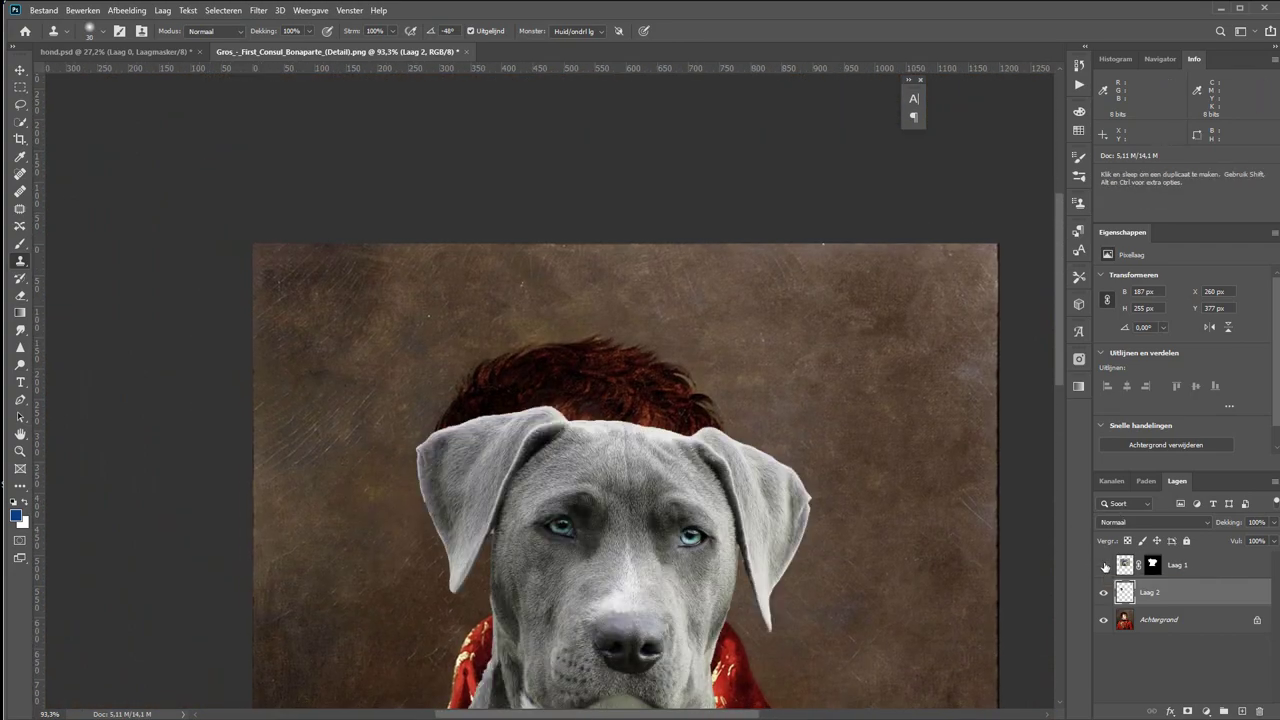
{"action": "left_click", "coordinate": [1104, 565]}
Clone over the left hair, top of the hair and dark tuft with 70–100 brushes, then reshow the dog.
{"action": "key", "text": "bracketright"}
{"action": "key", "text": "bracketright"}
{"action": "key", "text": "bracketright"}
{"action": "left_click_drag", "start_coordinate": [434, 434], "coordinate": [524, 366]}
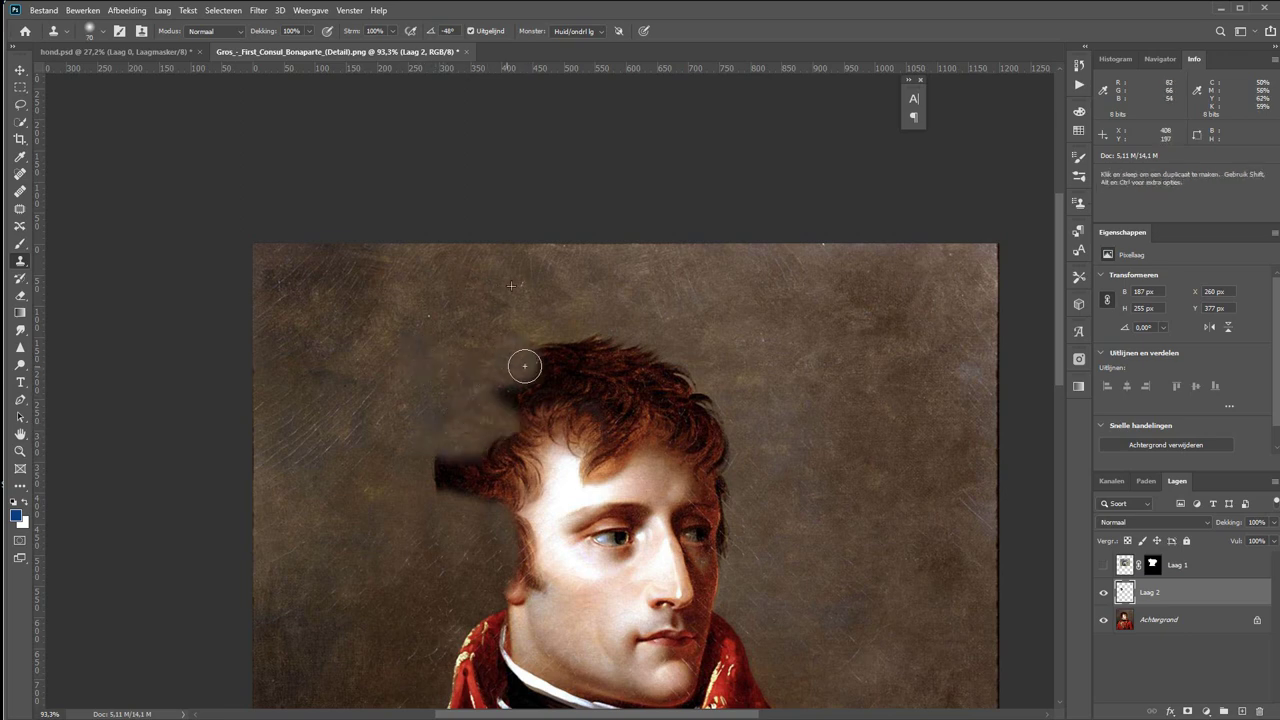
{"action": "key", "text": "bracketright"}
{"action": "key", "text": "bracketright"}
{"action": "key", "text": "bracketright"}
{"action": "left_click", "coordinate": [769, 327], "text": "alt"}
{"action": "mouse_move", "coordinate": [690, 390]}
{"action": "left_mouse_down"}
{"action": "mouse_move", "coordinate": [694, 449]}
{"action": "mouse_move", "coordinate": [660, 355]}
{"action": "mouse_move", "coordinate": [583, 343]}
{"action": "mouse_move", "coordinate": [551, 374]}
{"action": "mouse_move", "coordinate": [610, 395]}
{"action": "mouse_move", "coordinate": [569, 391]}
{"action": "left_mouse_up"}
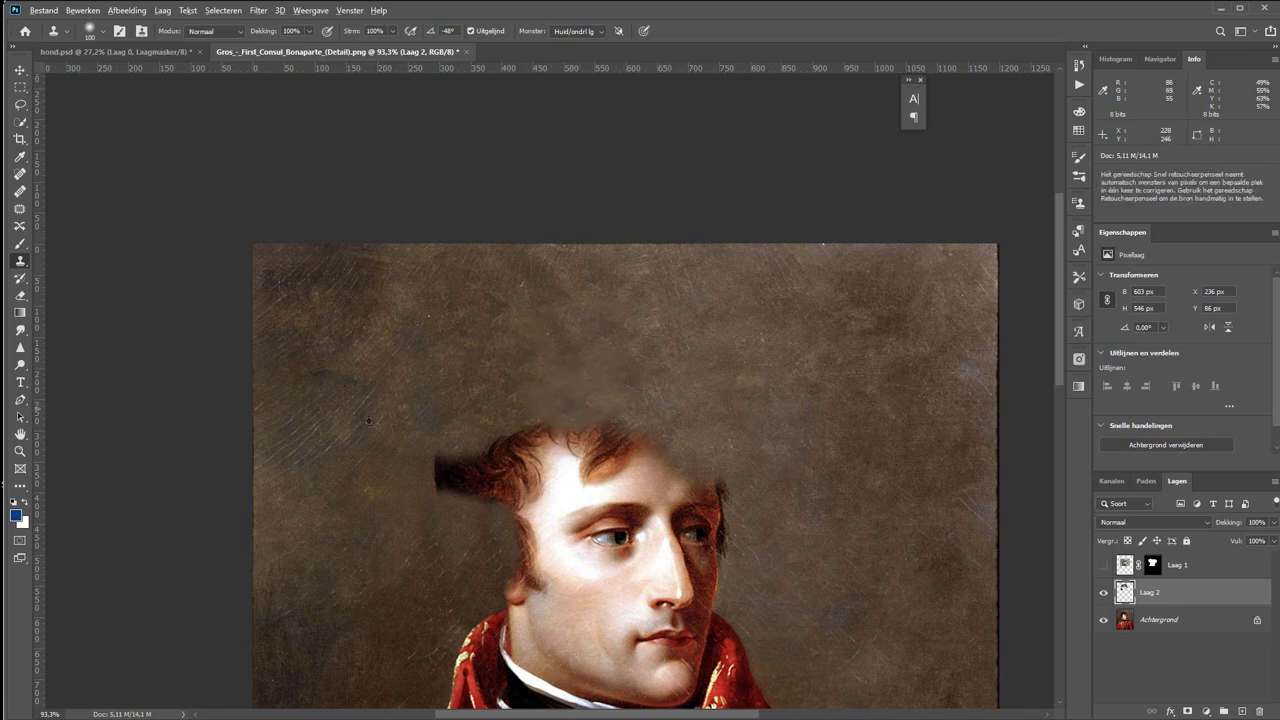
{"action": "left_click", "coordinate": [363, 513], "text": "alt"}
{"action": "mouse_move", "coordinate": [442, 466]}
{"action": "left_mouse_down"}
{"action": "mouse_move", "coordinate": [471, 480]}
{"action": "mouse_move", "coordinate": [486, 429]}
{"action": "mouse_move", "coordinate": [524, 447]}
{"action": "left_mouse_up"}
{"action": "left_click", "coordinate": [1103, 565]}
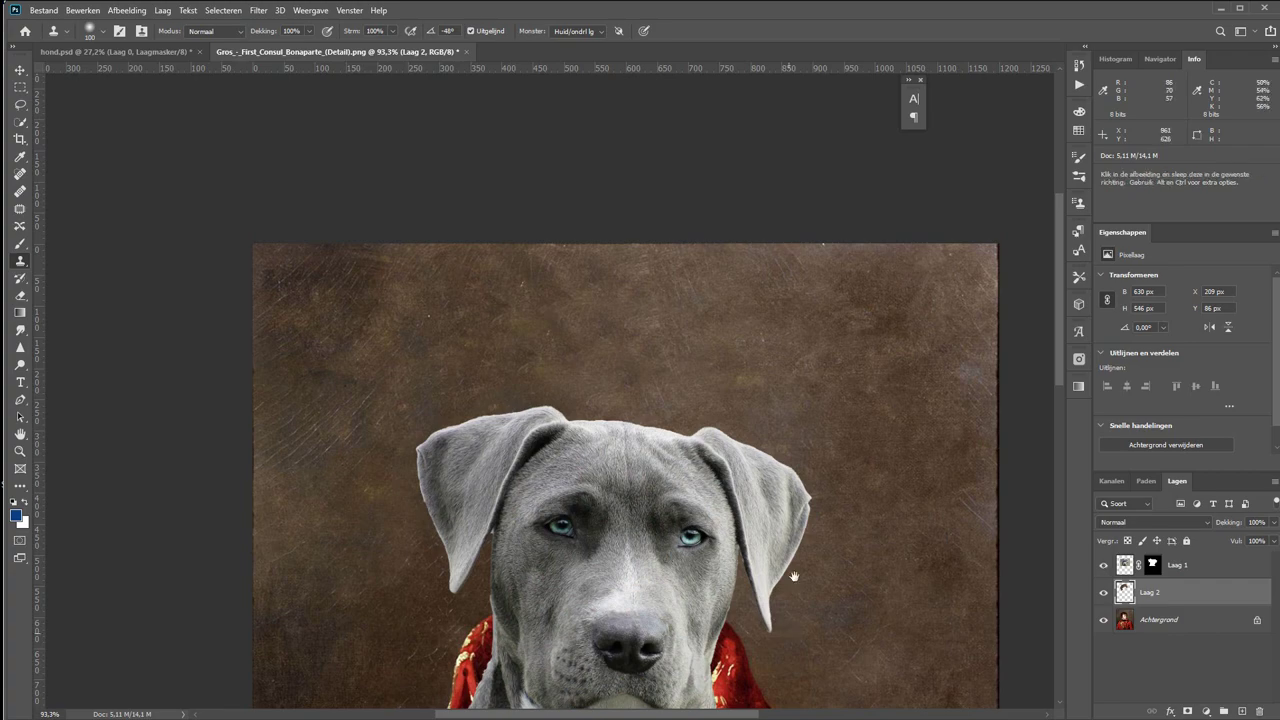
{"action": "mouse_move", "coordinate": [787, 627]}
{"action": "left_mouse_down"}
{"action": "mouse_move", "coordinate": [790, 317]}
{"action": "mouse_move", "coordinate": [786, 371]}
{"action": "left_mouse_up"}
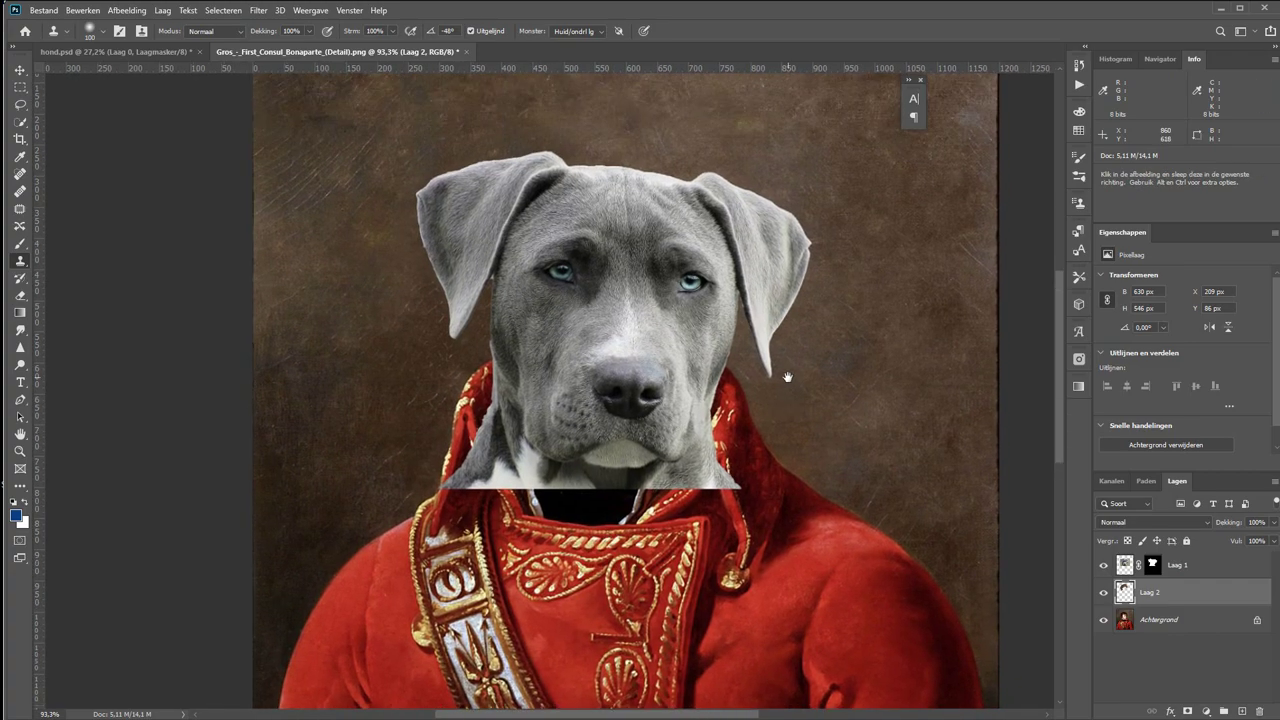
Select Laag 1's layer mask for brush painting and centre the dog's face in view.
{"action": "key", "text": "z"}
{"action": "left_click_drag", "start_coordinate": [430, 223], "coordinate": [567, 333]}
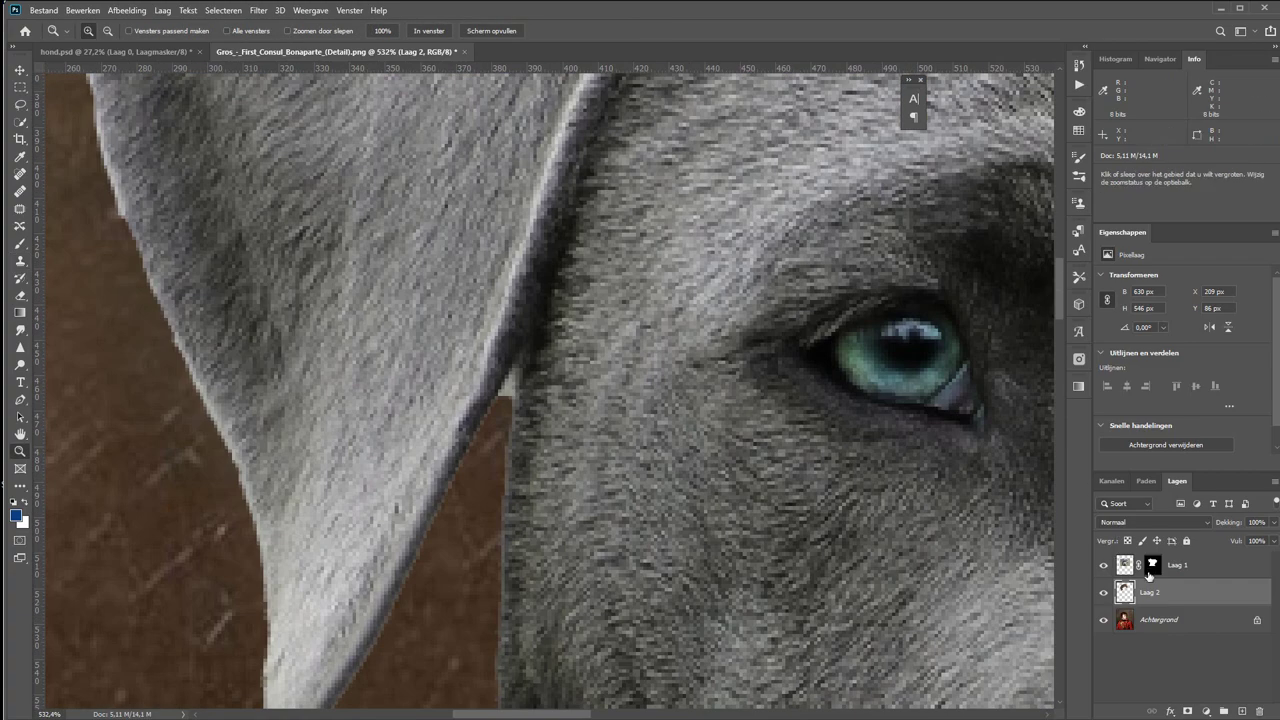
{"action": "left_click", "coordinate": [1152, 565]}
{"action": "key", "text": "b"}
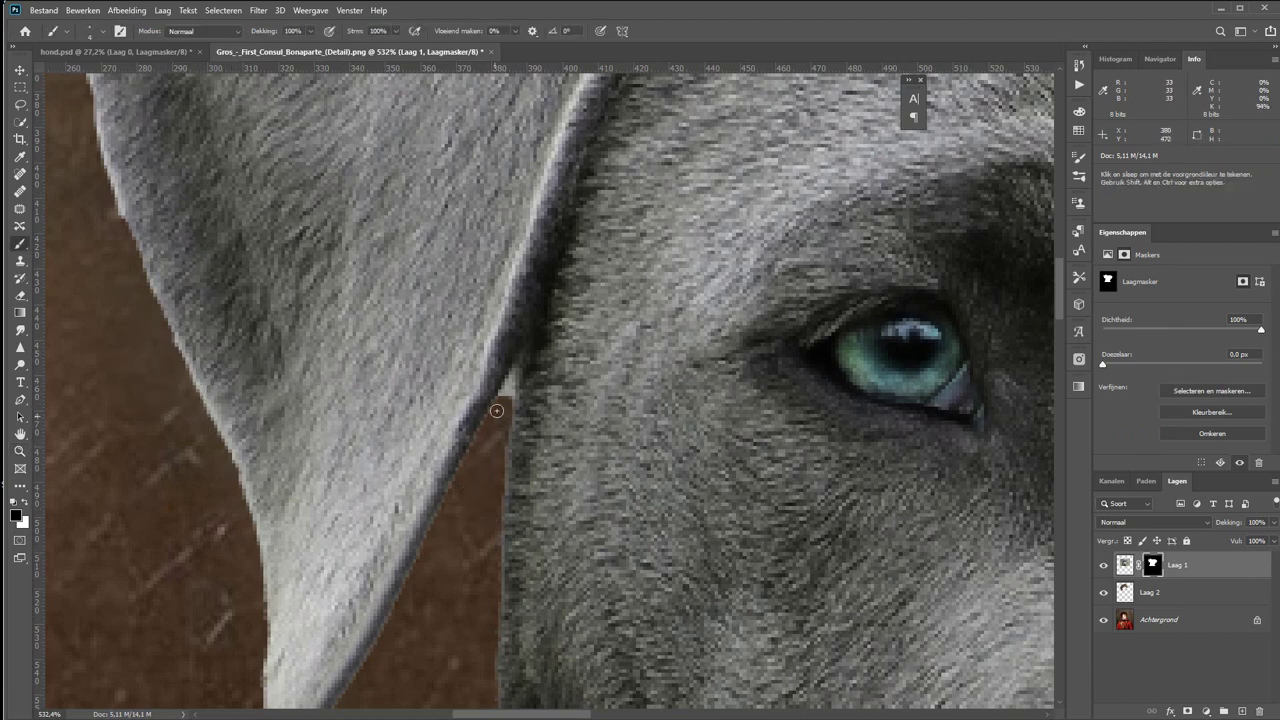
{"action": "left_click_drag", "start_coordinate": [471, 543], "coordinate": [503, 238]}
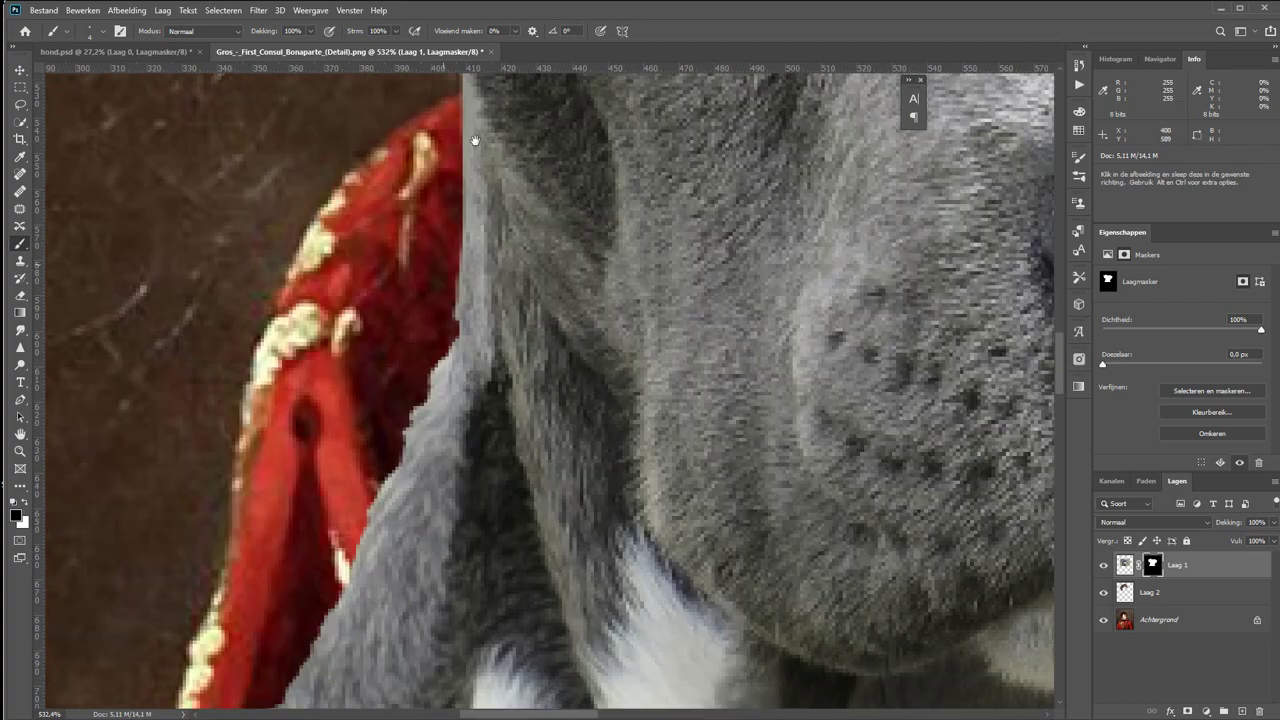
{"action": "scroll", "coordinate": [620, 495], "scroll_direction": "down", "scroll_amount": 3}
{"action": "scroll", "coordinate": [620, 495], "scroll_direction": "down", "scroll_amount": 3}
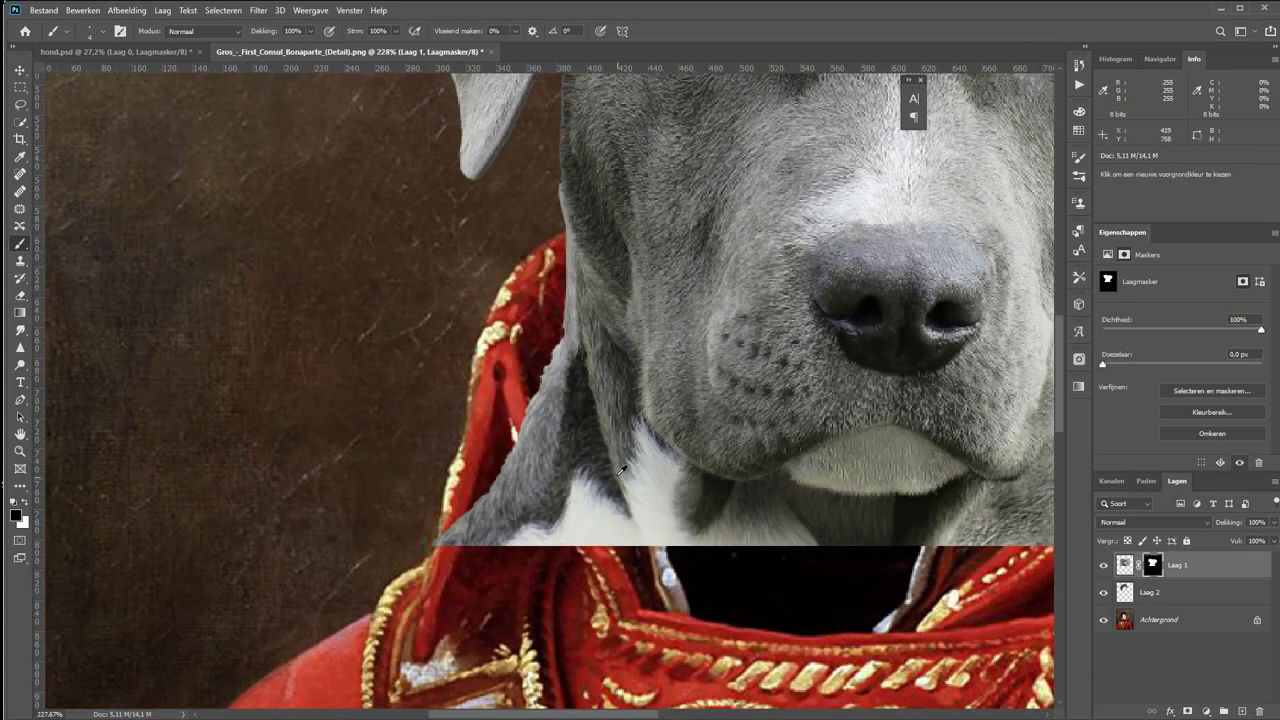
{"action": "scroll", "coordinate": [620, 495], "scroll_direction": "down", "scroll_amount": 2}
{"action": "mouse_move", "coordinate": [828, 470]}
{"action": "left_mouse_down"}
{"action": "mouse_move", "coordinate": [471, 449]}
{"action": "mouse_move", "coordinate": [551, 524]}
{"action": "left_mouse_up"}
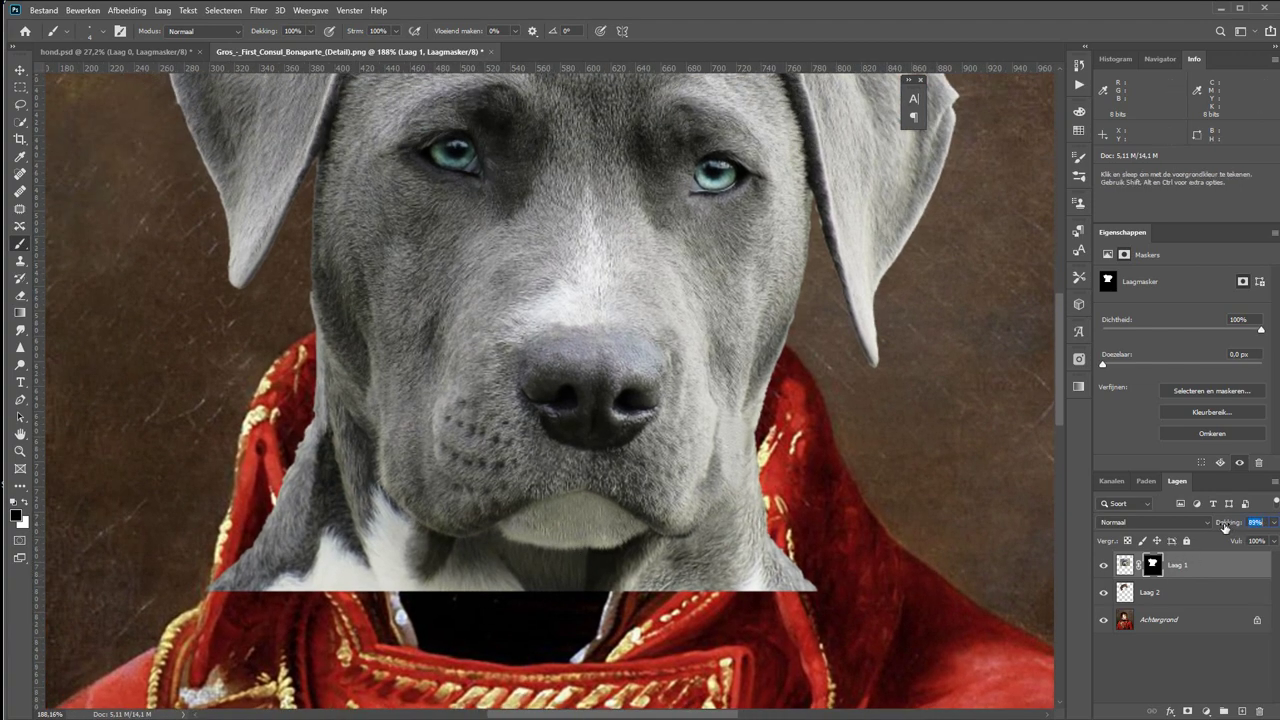
Lower the dog layer's opacity (Dekking) to 74%.
{"action": "left_click_drag", "start_coordinate": [1225, 527], "coordinate": [1224, 525]}
{"action": "left_click_drag", "start_coordinate": [540, 522], "coordinate": [700, 472]}
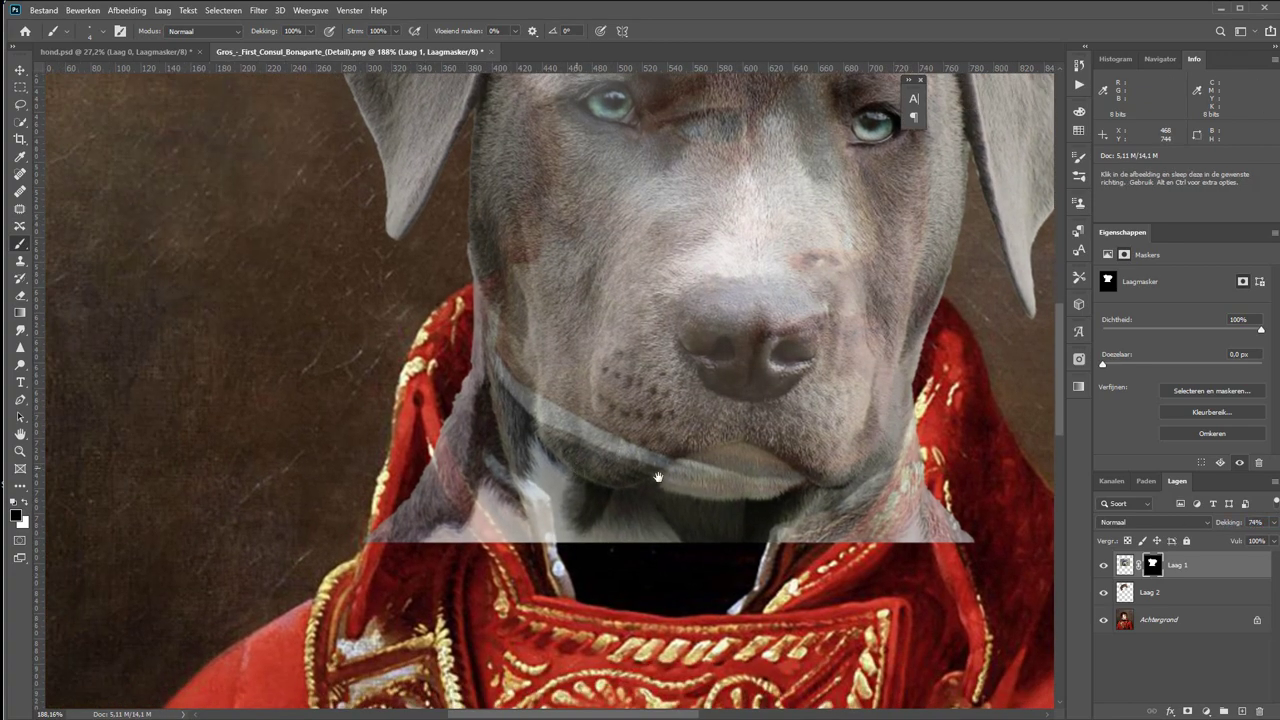
{"action": "scroll", "coordinate": [700, 472], "scroll_direction": "up", "scroll_amount": 1}
{"action": "scroll", "coordinate": [710, 500], "scroll_direction": "up", "scroll_amount": 2}
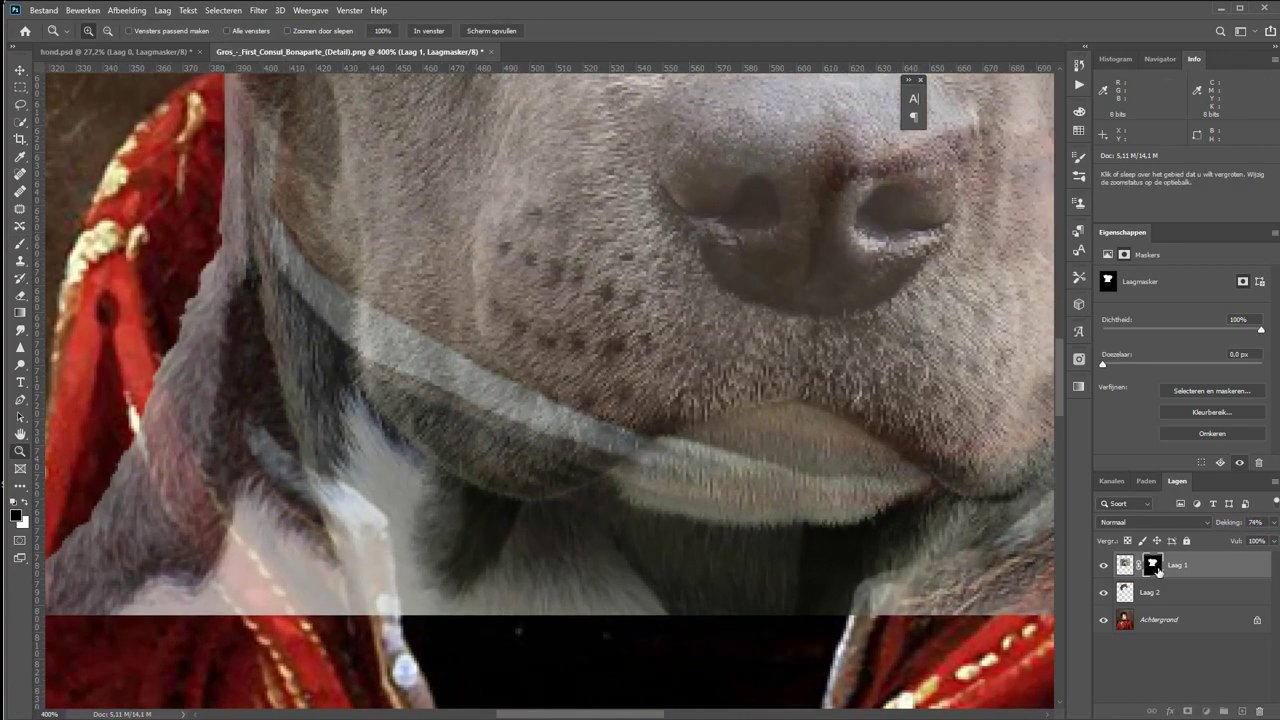
Paint black on the mask to hide fur along the chin, neck and right edge.
{"action": "mouse_move", "coordinate": [890, 532]}
{"action": "left_mouse_down"}
{"action": "mouse_move", "coordinate": [650, 527]}
{"action": "mouse_move", "coordinate": [408, 460]}
{"action": "mouse_move", "coordinate": [266, 278]}
{"action": "mouse_move", "coordinate": [436, 518]}
{"action": "left_mouse_up"}
{"action": "mouse_move", "coordinate": [415, 360]}
{"action": "left_mouse_down"}
{"action": "mouse_move", "coordinate": [463, 557]}
{"action": "mouse_move", "coordinate": [425, 600]}
{"action": "left_mouse_up"}
{"action": "left_click_drag", "start_coordinate": [1040, 600], "coordinate": [698, 421]}
{"action": "mouse_move", "coordinate": [843, 142]}
{"action": "left_mouse_down"}
{"action": "mouse_move", "coordinate": [809, 206]}
{"action": "mouse_move", "coordinate": [774, 377]}
{"action": "left_mouse_up"}
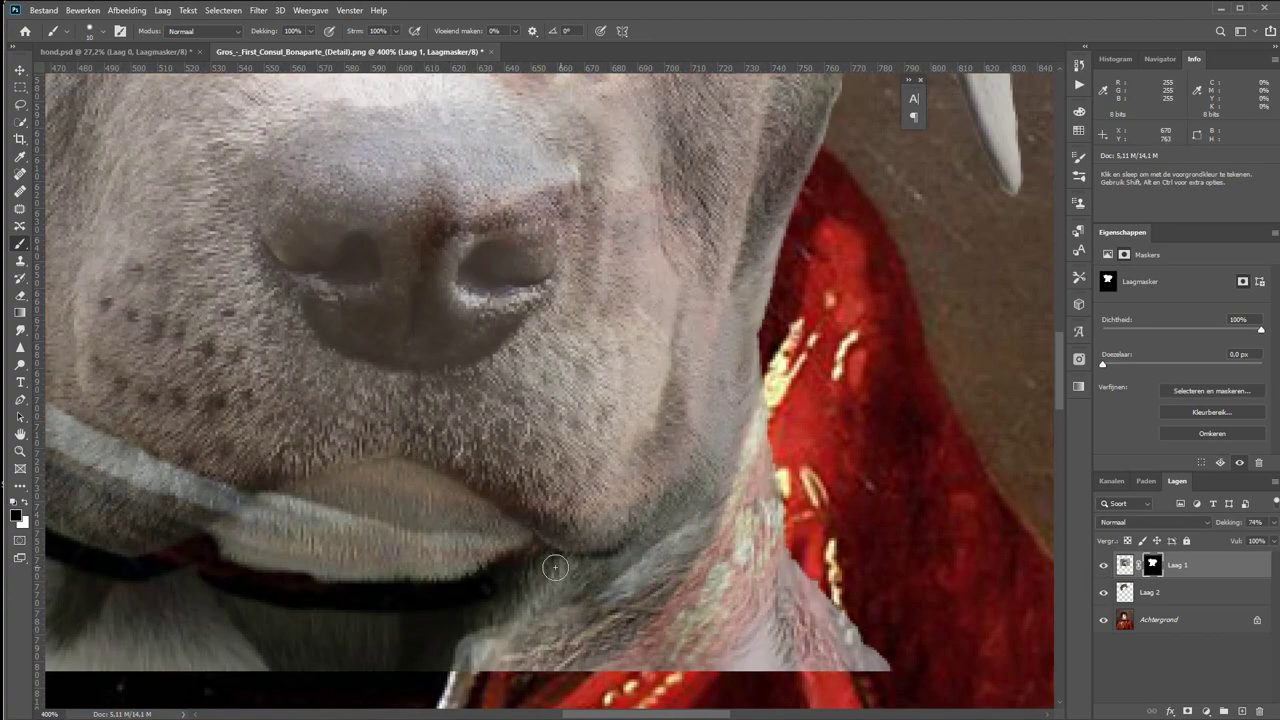
{"action": "mouse_move", "coordinate": [555, 568]}
{"action": "left_mouse_down"}
{"action": "mouse_move", "coordinate": [657, 537]}
{"action": "mouse_move", "coordinate": [689, 506]}
{"action": "mouse_move", "coordinate": [706, 430]}
{"action": "mouse_move", "coordinate": [706, 508]}
{"action": "mouse_move", "coordinate": [472, 608]}
{"action": "left_mouse_up"}
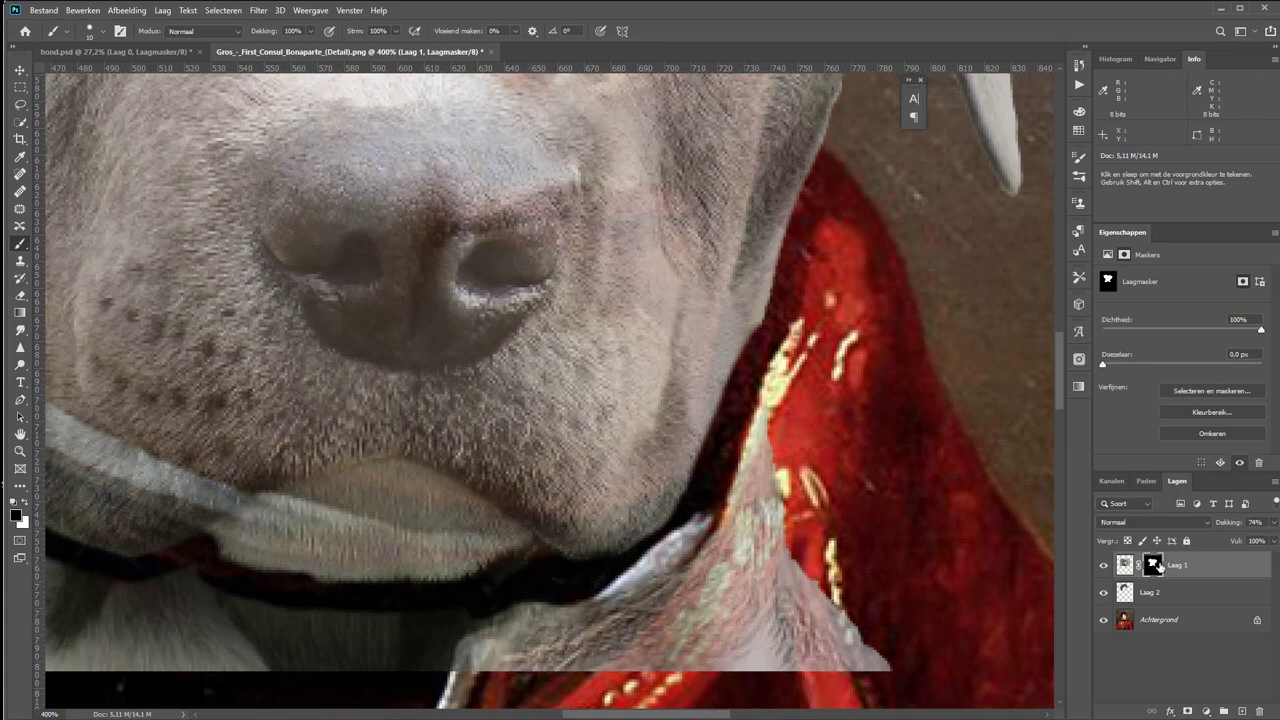
In the isolated mask view, paint the neck and jaw area black with a size 25 brush.
{"action": "left_click", "coordinate": [1152, 566], "text": "alt"}
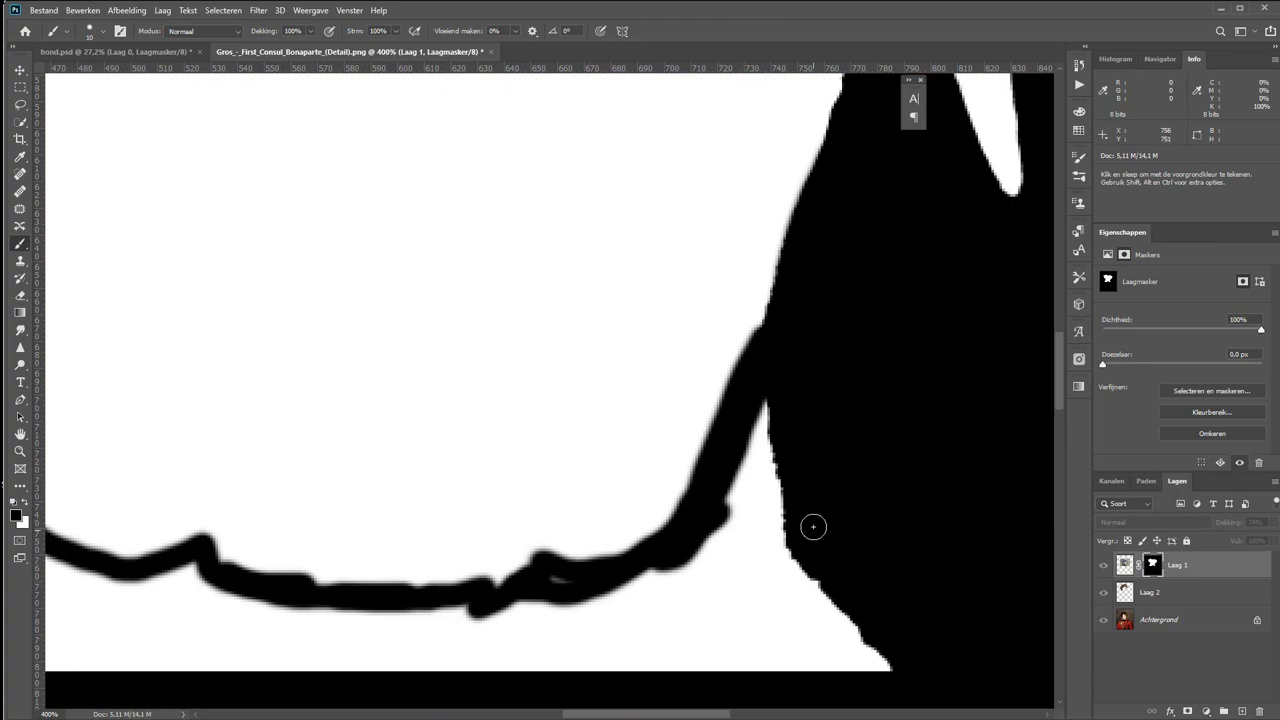
{"action": "key", "text": "bracketright"}
{"action": "key", "text": "bracketright"}
{"action": "key", "text": "bracketright"}
{"action": "mouse_move", "coordinate": [772, 420]}
{"action": "left_mouse_down"}
{"action": "mouse_move", "coordinate": [740, 491]}
{"action": "mouse_move", "coordinate": [649, 580]}
{"action": "mouse_move", "coordinate": [449, 627]}
{"action": "mouse_move", "coordinate": [820, 591]}
{"action": "mouse_move", "coordinate": [466, 663]}
{"action": "mouse_move", "coordinate": [200, 594]}
{"action": "mouse_move", "coordinate": [110, 610]}
{"action": "left_mouse_up"}
{"action": "scroll", "coordinate": [425, 690], "scroll_direction": "left", "scroll_amount": 5}
{"action": "mouse_move", "coordinate": [486, 663]}
{"action": "left_mouse_down"}
{"action": "mouse_move", "coordinate": [429, 591]}
{"action": "mouse_move", "coordinate": [629, 434]}
{"action": "mouse_move", "coordinate": [718, 533]}
{"action": "mouse_move", "coordinate": [577, 583]}
{"action": "mouse_move", "coordinate": [523, 543]}
{"action": "mouse_move", "coordinate": [523, 517]}
{"action": "left_mouse_up"}
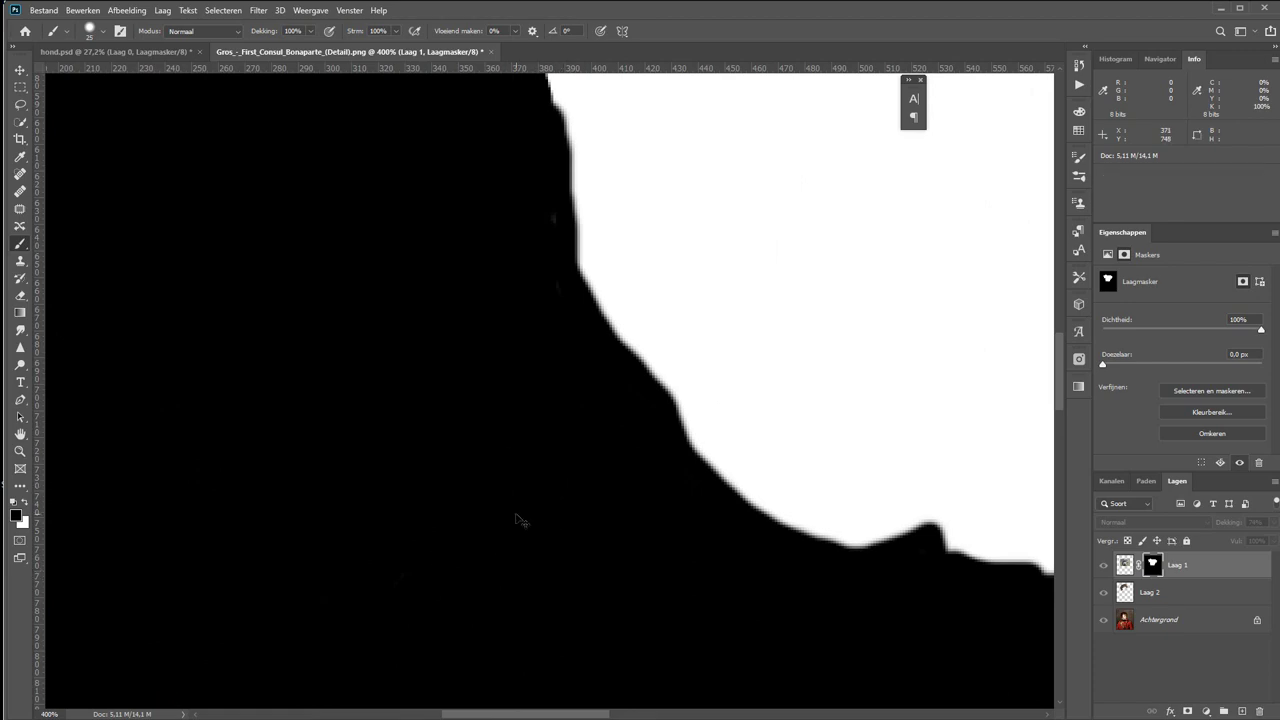
{"action": "key", "text": "ctrl+0"}
{"action": "left_click", "coordinate": [1124, 565]}
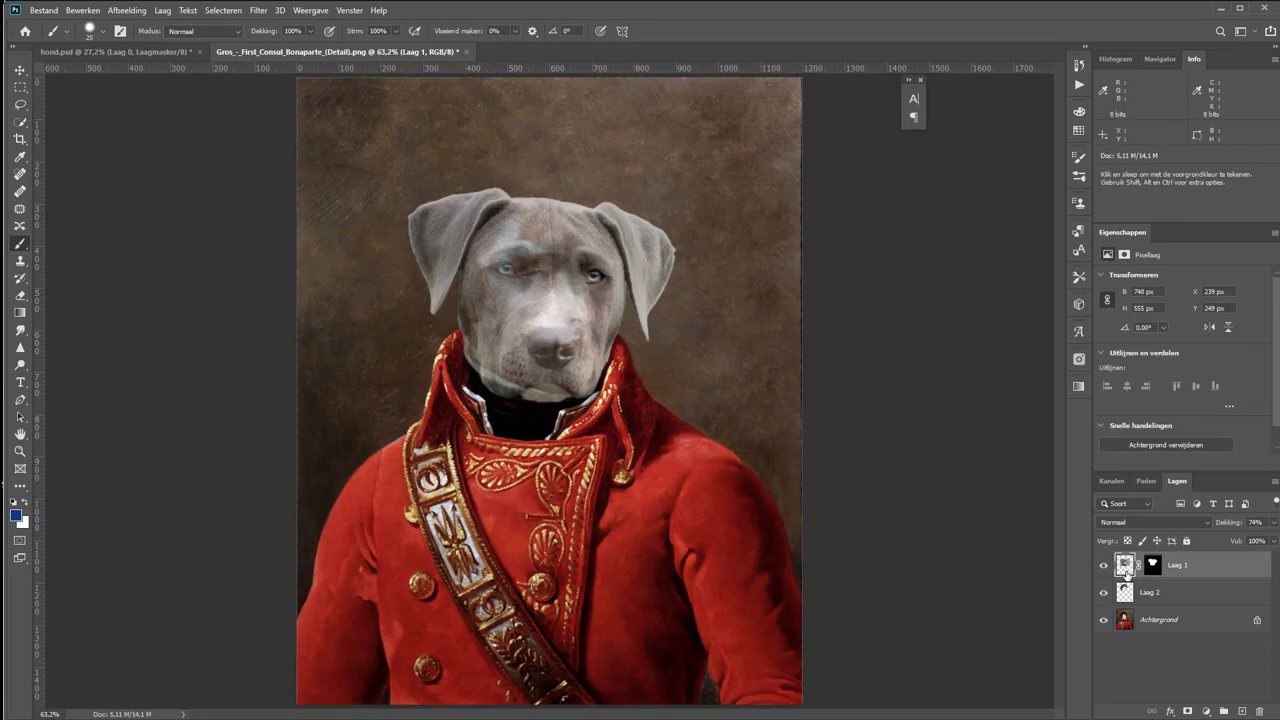
{"action": "type", "text": "100"}
Restore the dog layer to 100% opacity and nudge it up about 27 px.
{"action": "key", "text": "Return"}
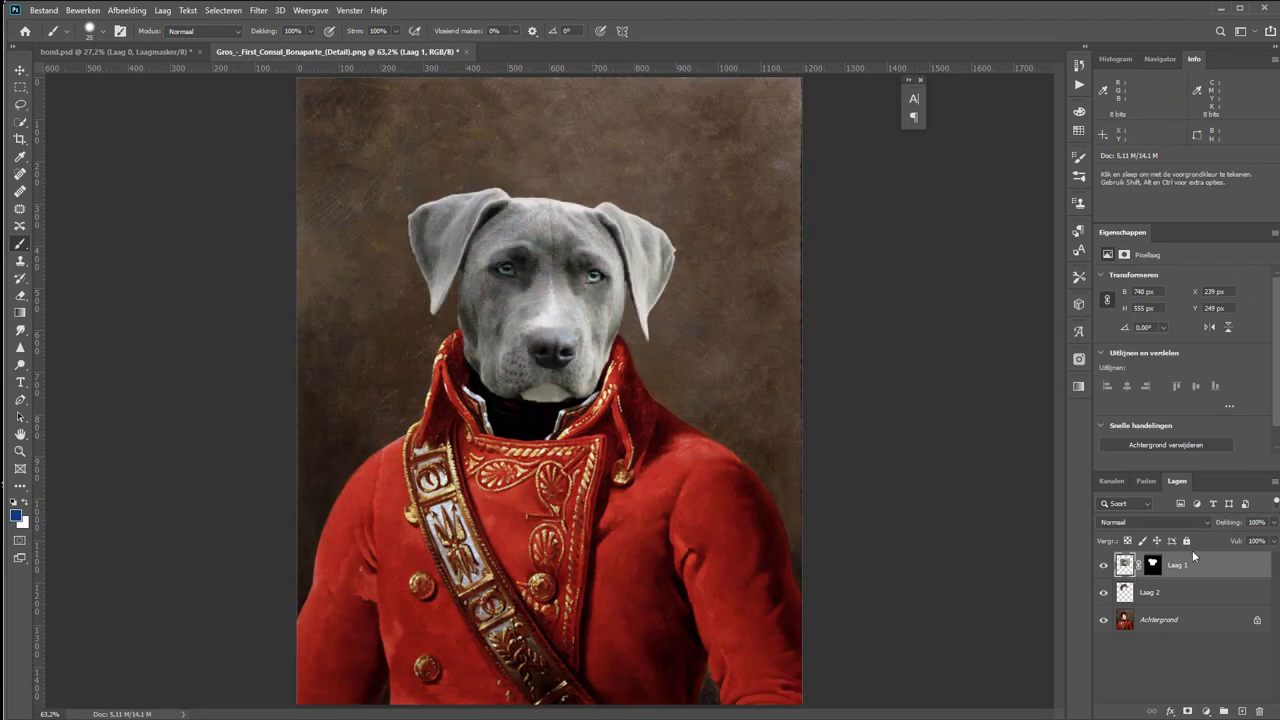
{"action": "key", "text": "z"}
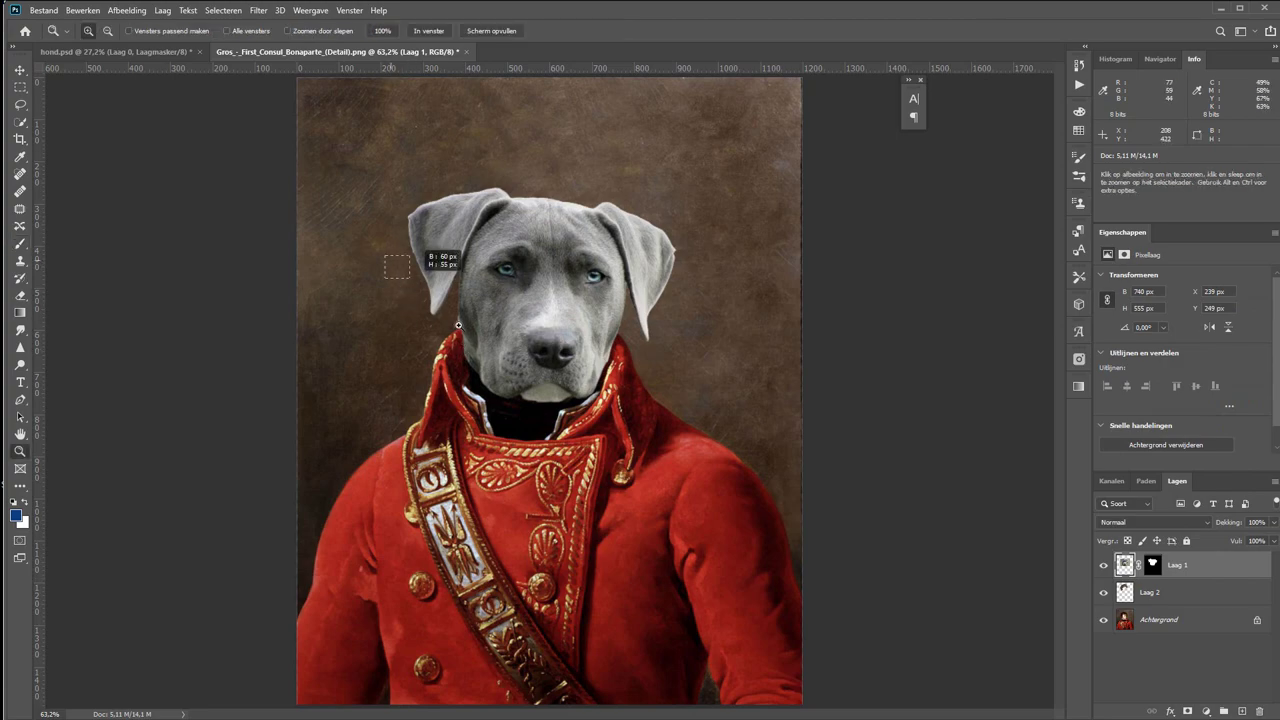
{"action": "left_click", "coordinate": [573, 434]}
{"action": "mouse_move", "coordinate": [573, 434]}
{"action": "left_mouse_down"}
{"action": "mouse_move", "coordinate": [619, 448]}
{"action": "mouse_move", "coordinate": [663, 360]}
{"action": "left_mouse_up"}
{"action": "key", "text": "v"}
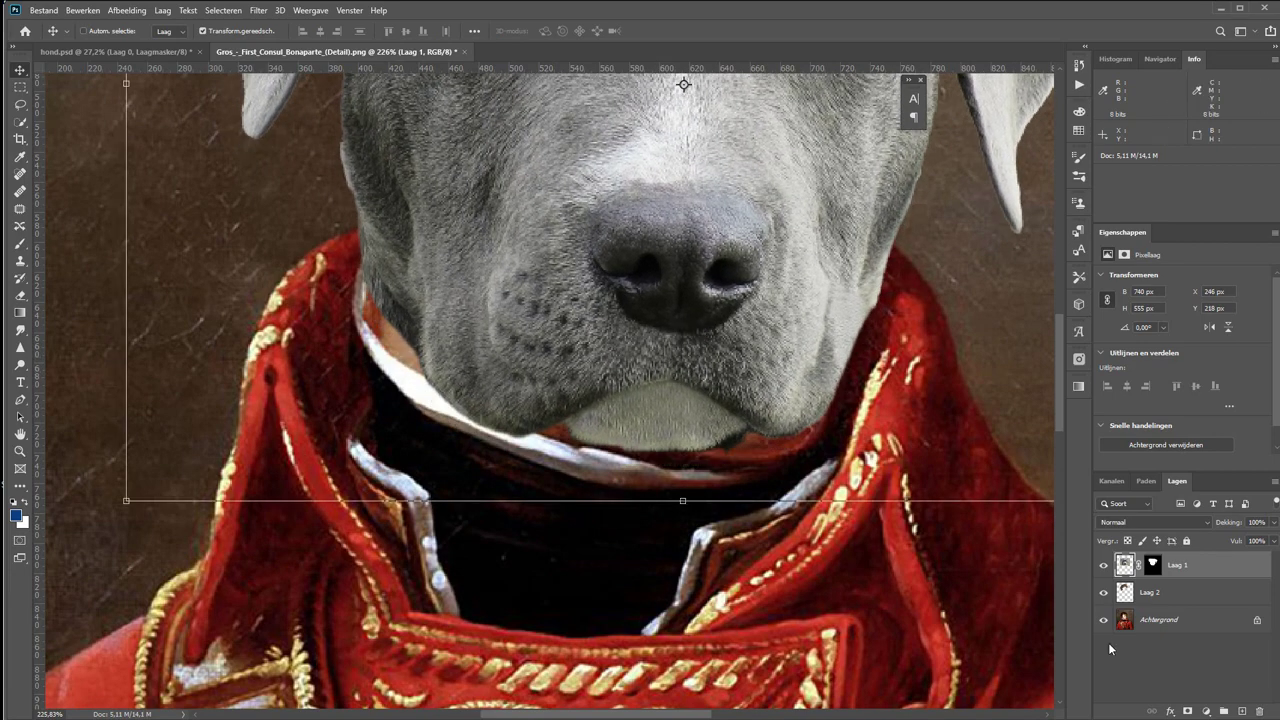
Paint on Laag 1's mask to remove the orange strip between fur and collar.
{"action": "left_click", "coordinate": [1152, 565]}
{"action": "key", "text": "z"}
{"action": "left_click", "coordinate": [336, 294]}
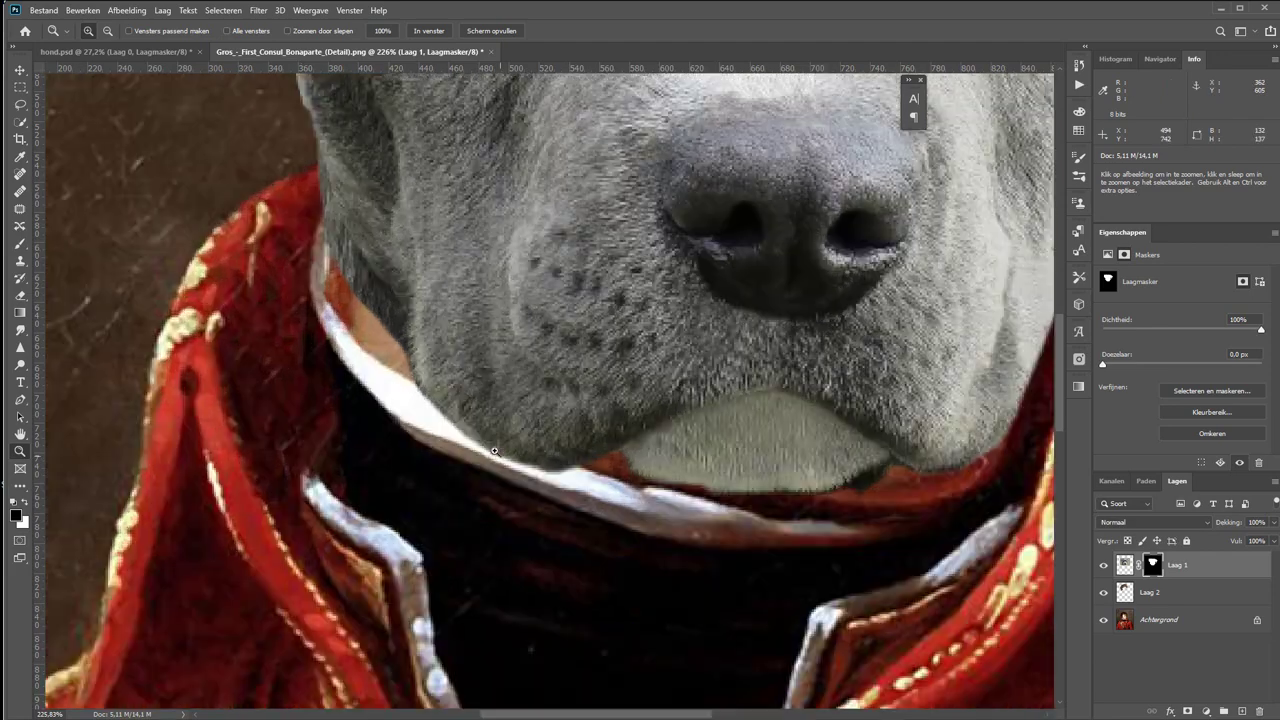
{"action": "key", "text": "b"}
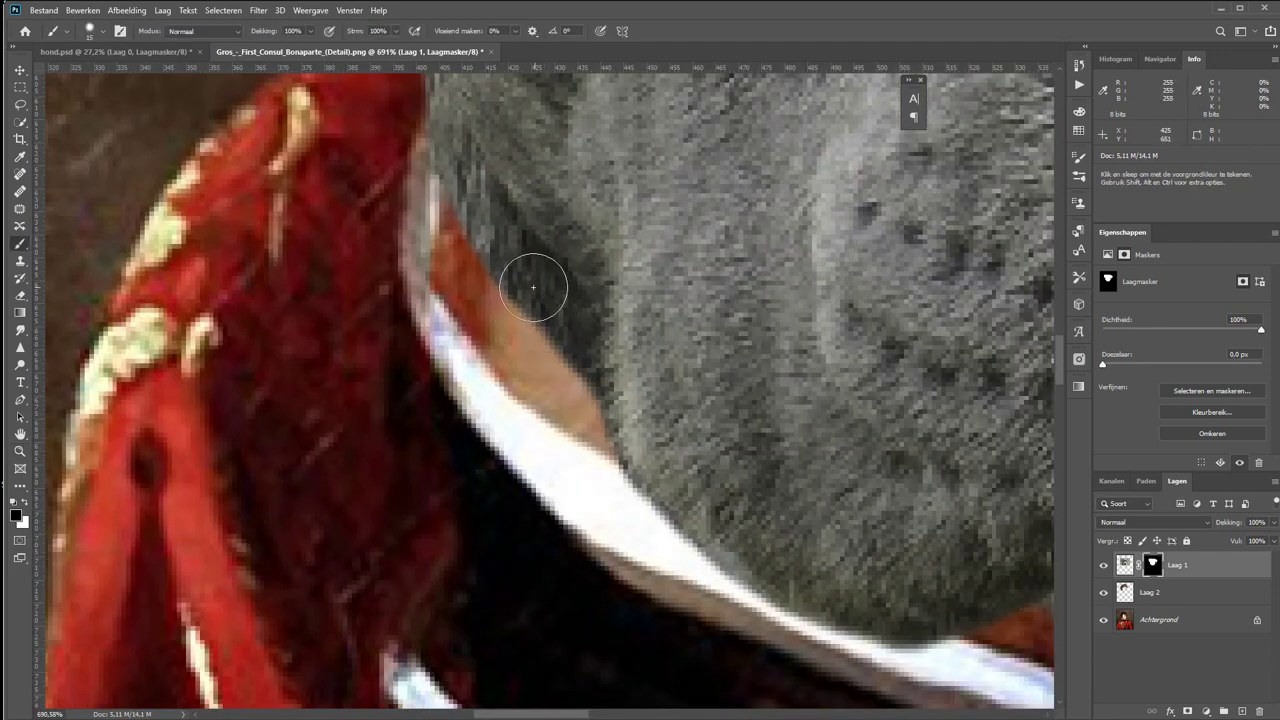
{"action": "key", "text": "p"}
{"action": "key", "text": "b"}
{"action": "mouse_move", "coordinate": [543, 286]}
{"action": "left_mouse_down"}
{"action": "mouse_move", "coordinate": [465, 280]}
{"action": "mouse_move", "coordinate": [603, 415]}
{"action": "mouse_move", "coordinate": [136, 82]}
{"action": "left_mouse_up"}
Set the mask brush to size 9, inspect the mouth and robe edge, and fit the image.
{"action": "key", "text": "bracketleft"}
{"action": "key", "text": "bracketleft"}
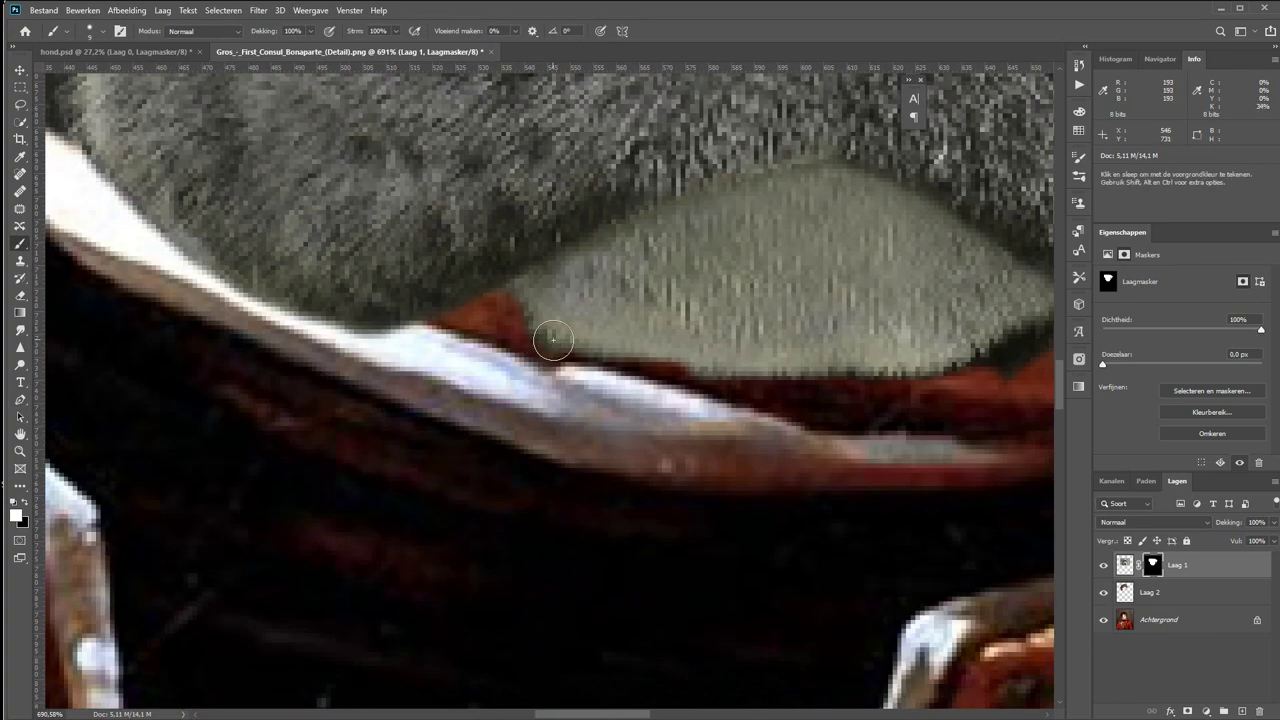
{"action": "mouse_move", "coordinate": [966, 419]}
{"action": "left_mouse_down"}
{"action": "mouse_move", "coordinate": [557, 366]}
{"action": "mouse_move", "coordinate": [357, 537]}
{"action": "left_mouse_up"}
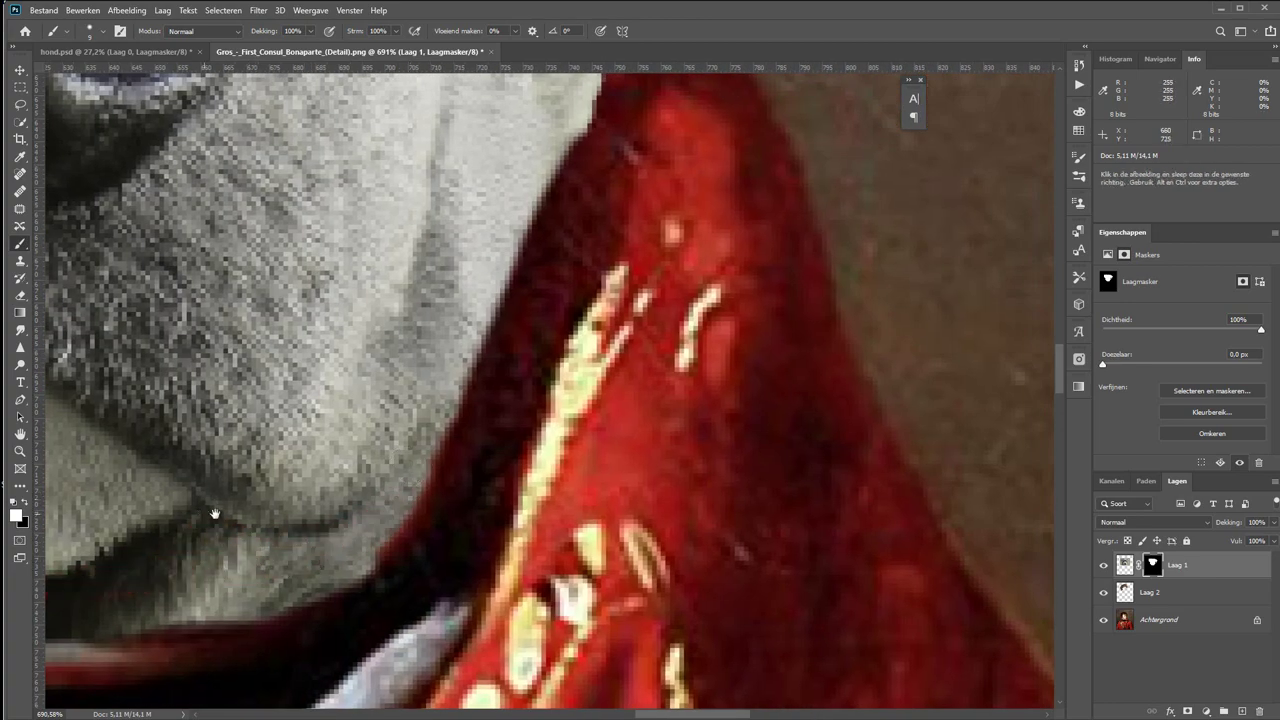
{"action": "scroll", "coordinate": [214, 514], "scroll_direction": "down", "scroll_amount": 3}
{"action": "scroll", "coordinate": [409, 563], "scroll_direction": "down", "scroll_amount": 3}
{"action": "key", "text": "ctrl+0"}
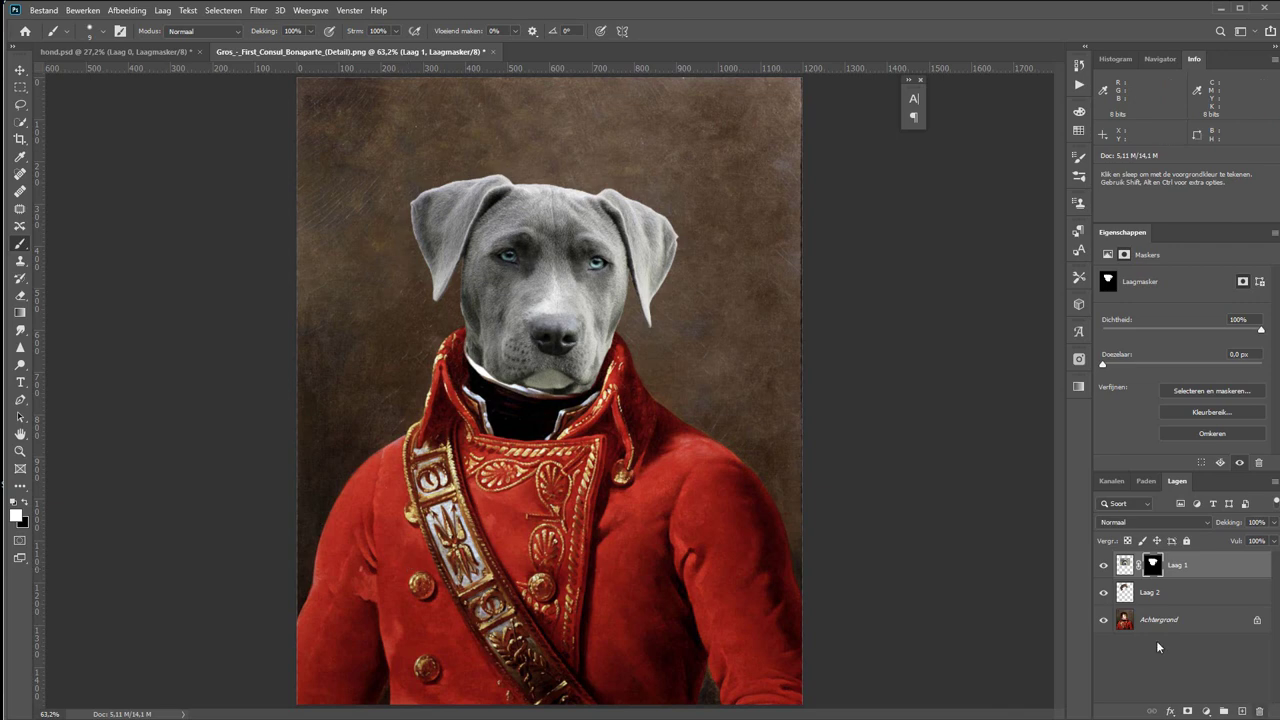
Toggle the dog head off and on to compare, then convert Laag 1 with Omzetten in slim object.
{"action": "left_click", "coordinate": [1101, 623], "text": "alt"}
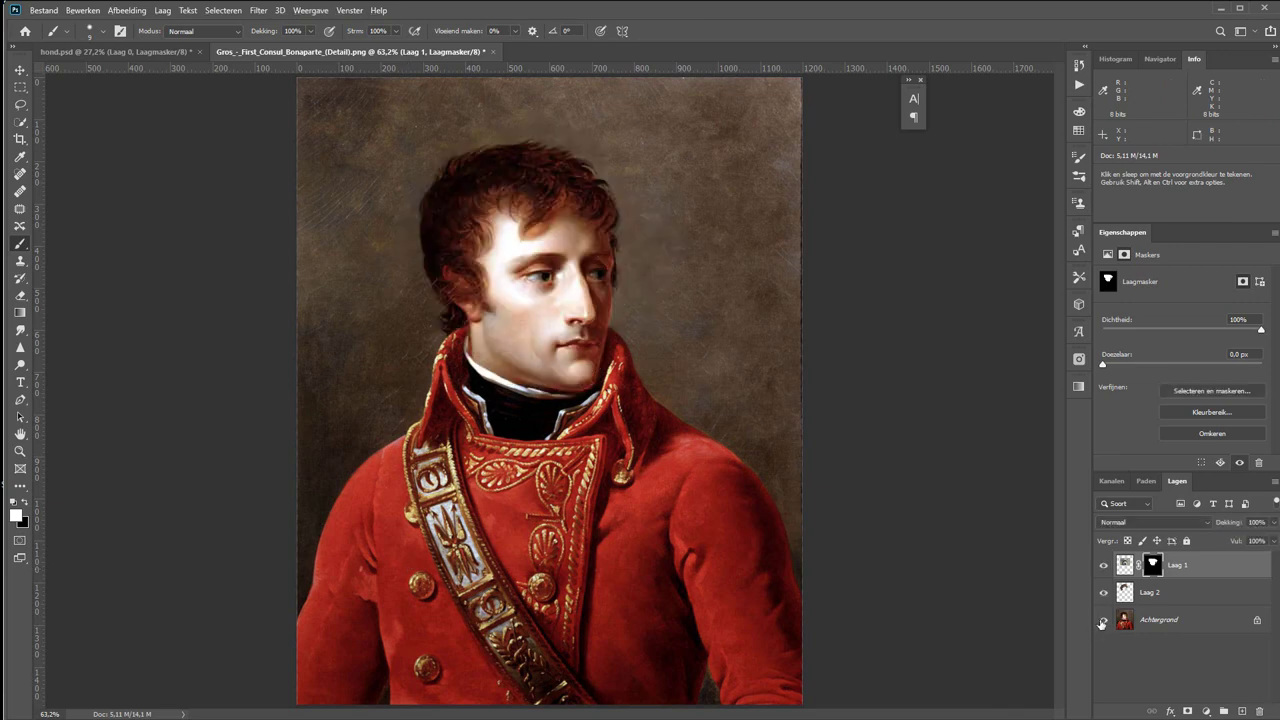
{"action": "left_click", "coordinate": [1101, 623], "text": "alt"}
{"action": "left_click", "coordinate": [1101, 623], "text": "alt"}
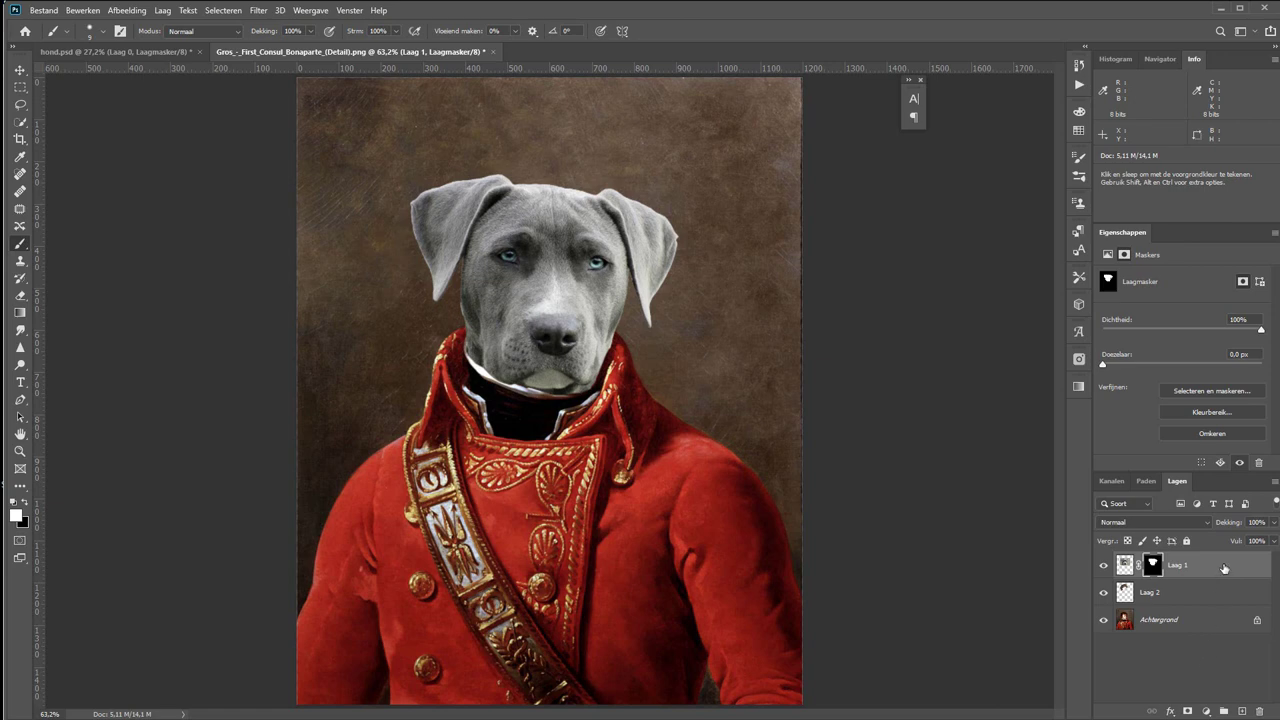
{"action": "right_click", "coordinate": [1224, 567]}
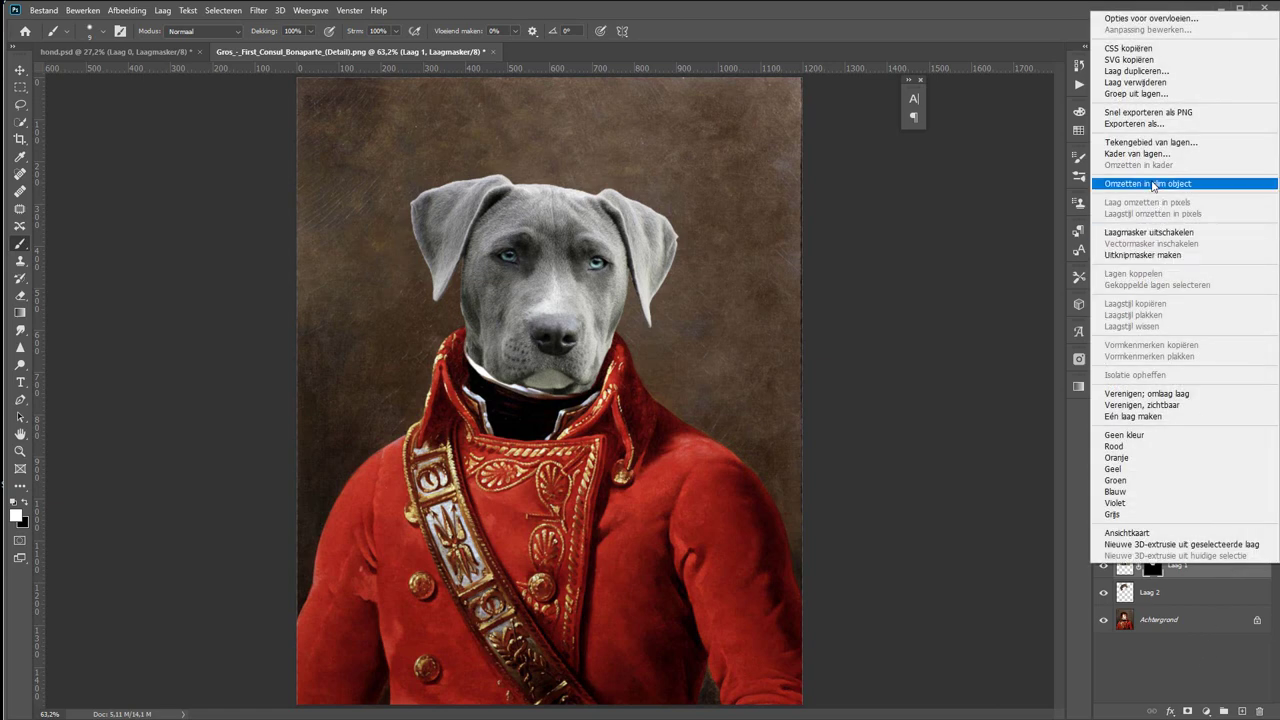
{"action": "left_click", "coordinate": [1153, 184]}
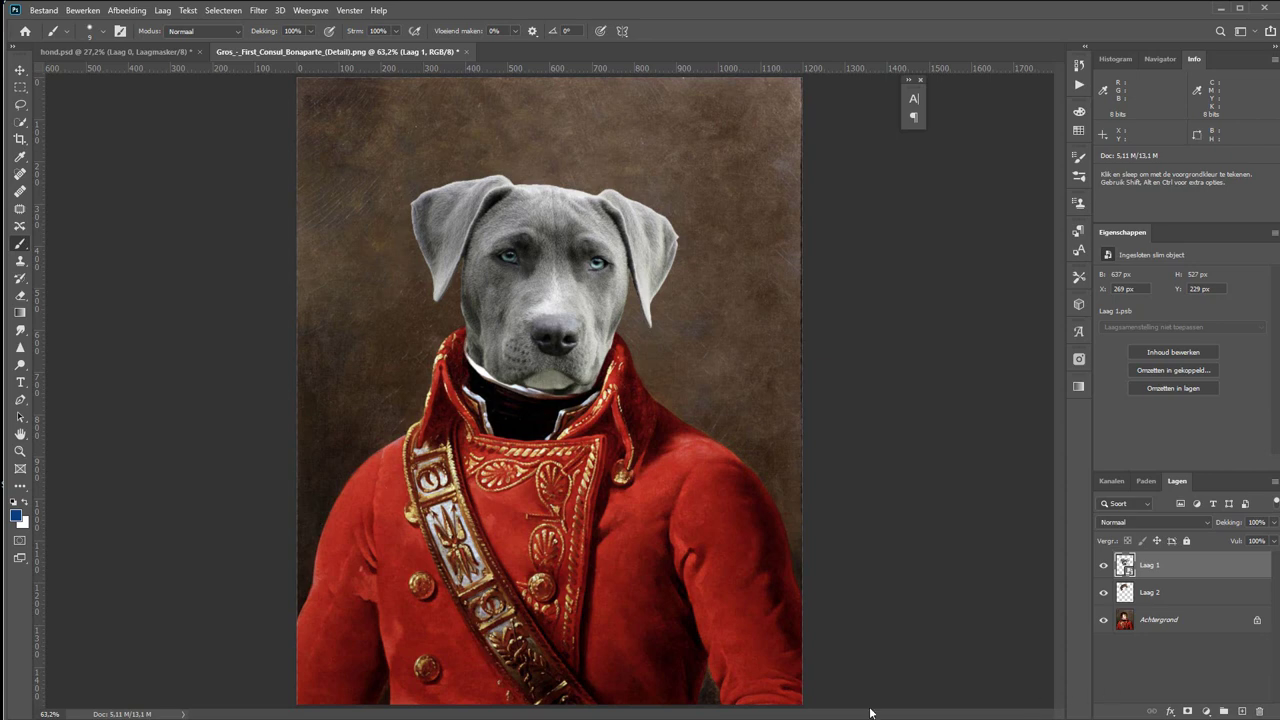
Apply Onscherp masker sharpening (100%, 3,0 px) to the dog-head smart object.
{"action": "left_click", "coordinate": [258, 12]}
{"action": "mouse_move", "coordinate": [281, 224]}
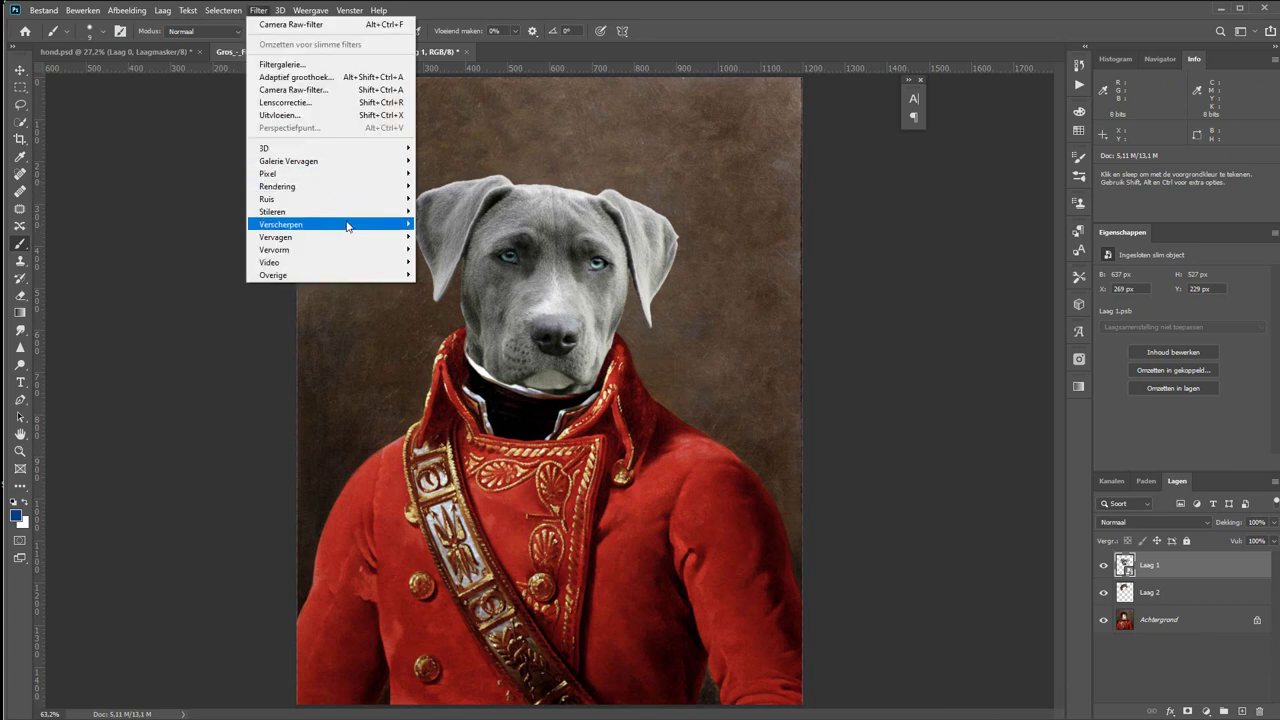
{"action": "left_click", "coordinate": [458, 224]}
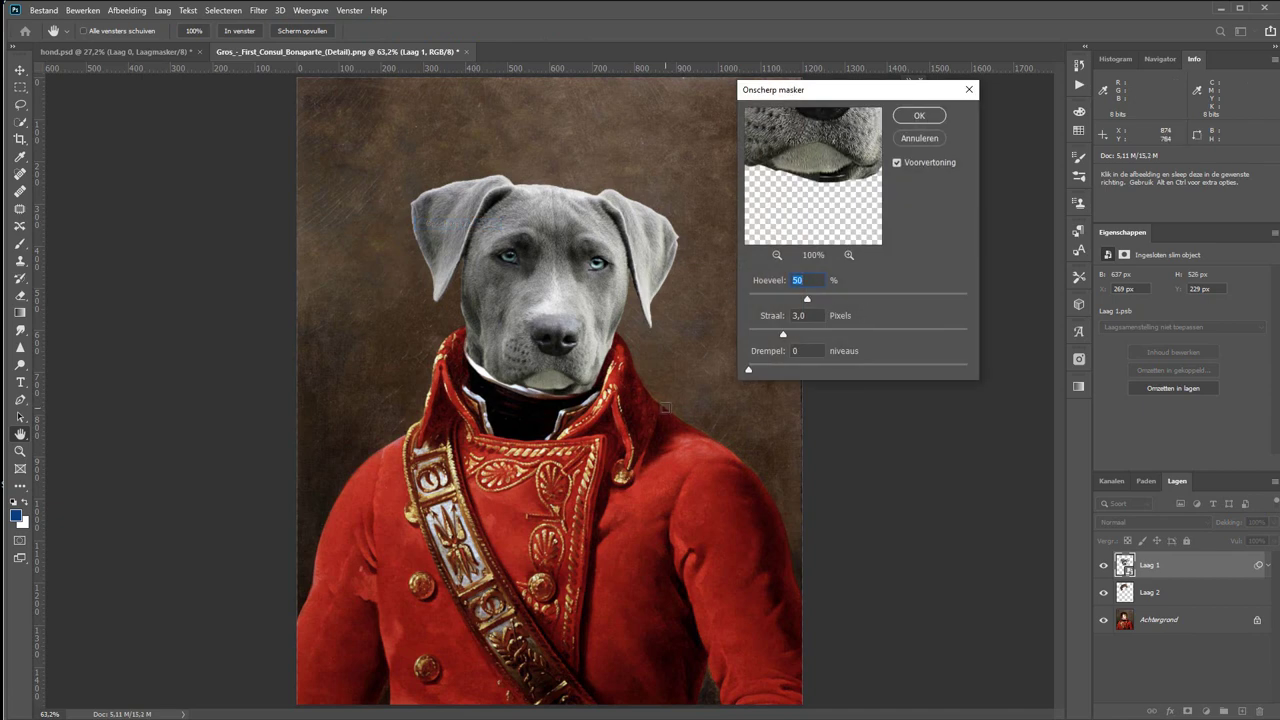
{"action": "left_click", "coordinate": [919, 116]}
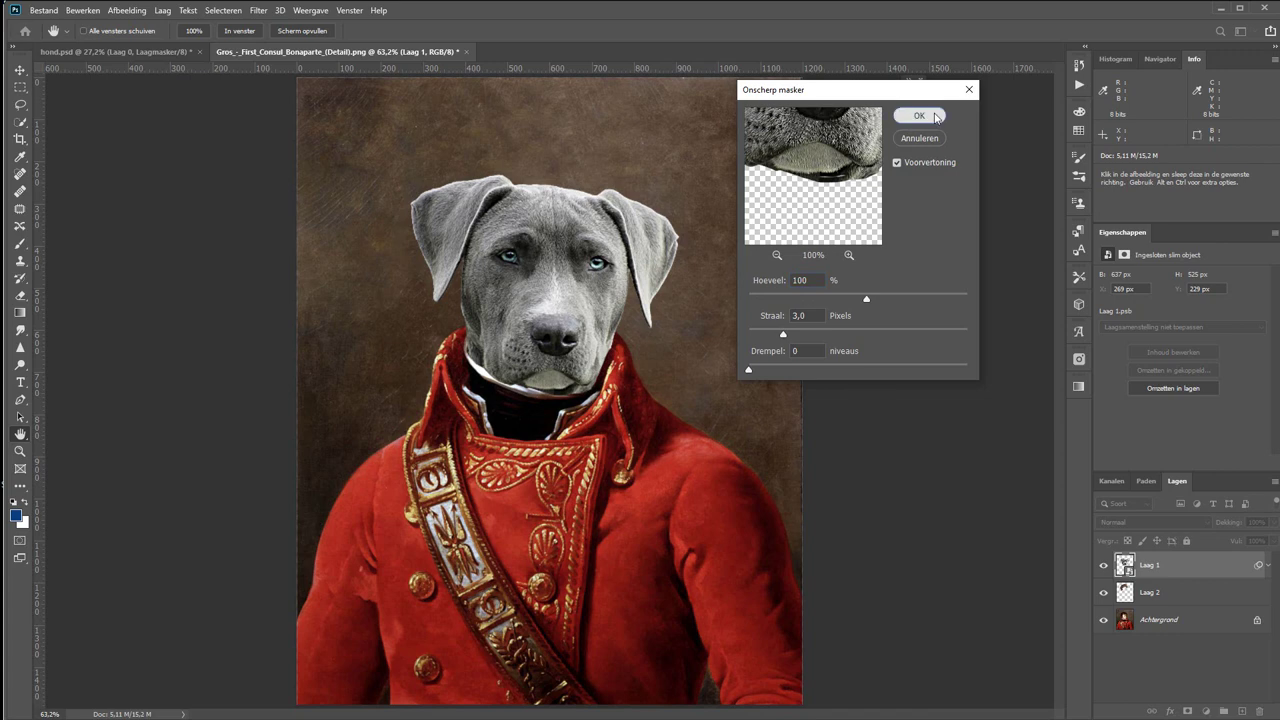
{"action": "key", "text": "b"}
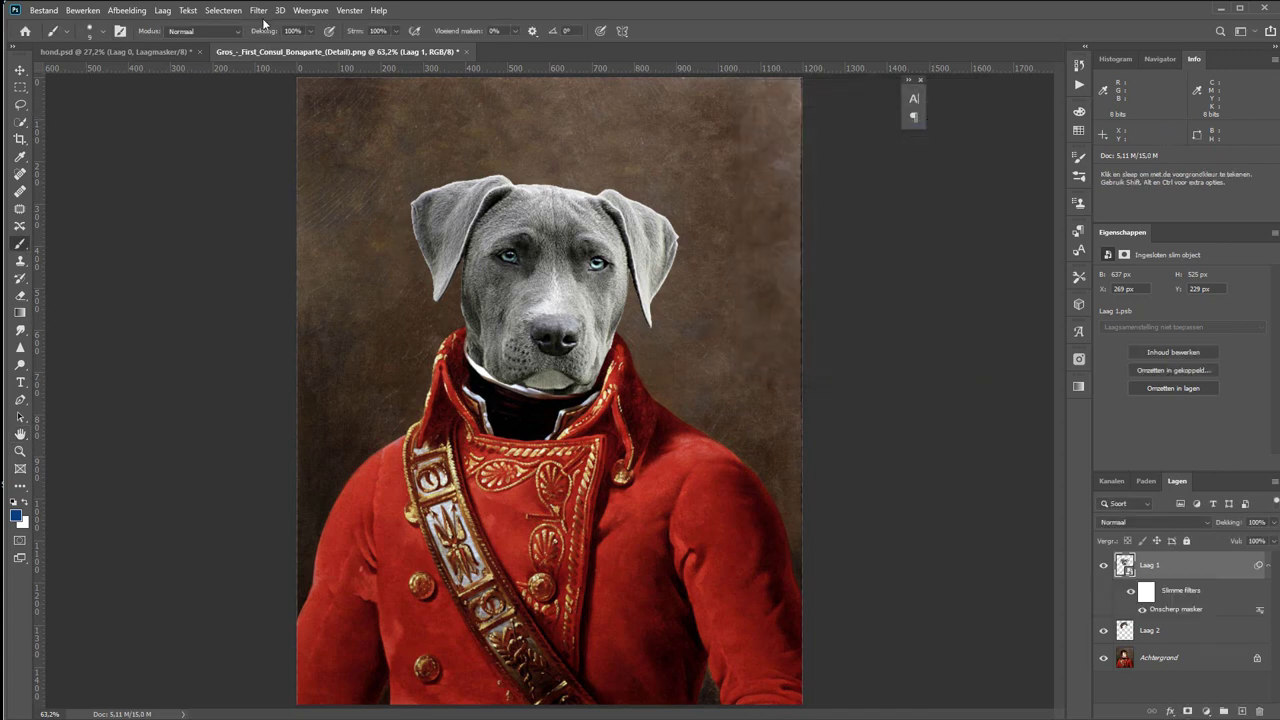
Add the Filtergalerie Artistiek > Klodder effect (size 3, sharpness 1) to the dog head.
{"action": "left_click", "coordinate": [266, 13]}
{"action": "left_click", "coordinate": [270, 66]}
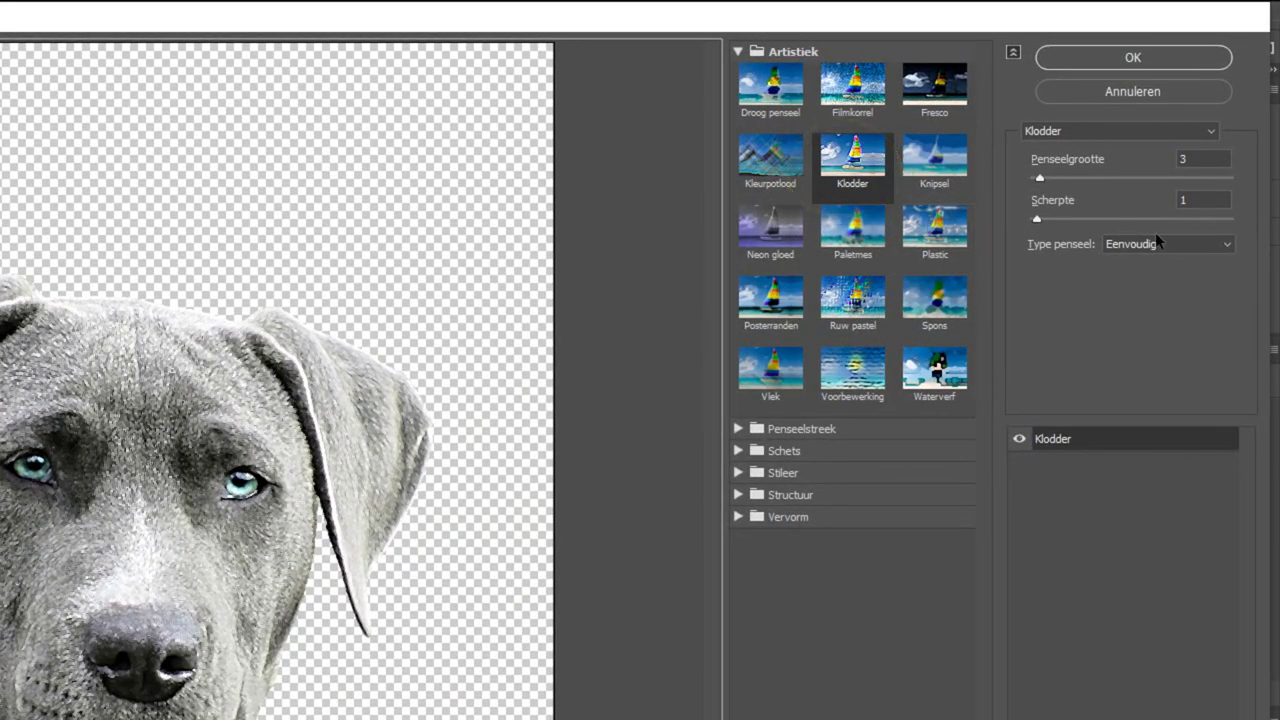
{"action": "left_click", "coordinate": [1133, 58]}
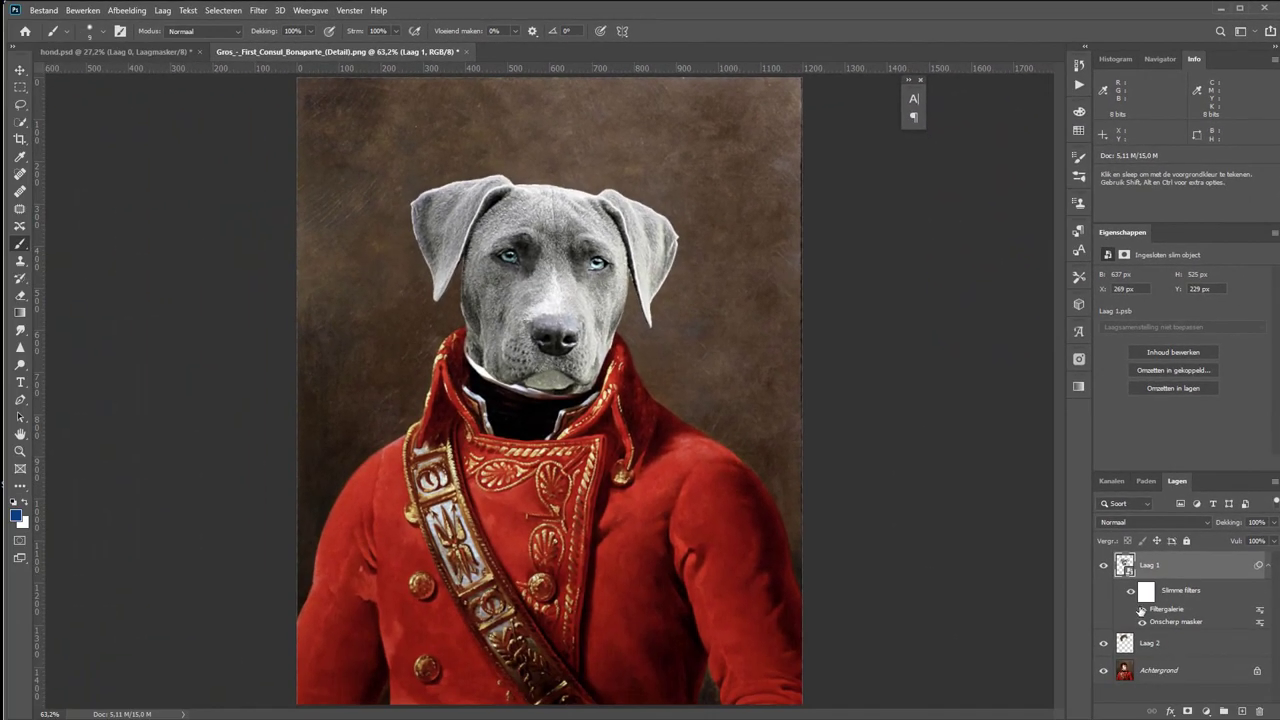
Compare the dog head with and without filters, zooming in on its face.
{"action": "left_click", "coordinate": [1131, 594]}
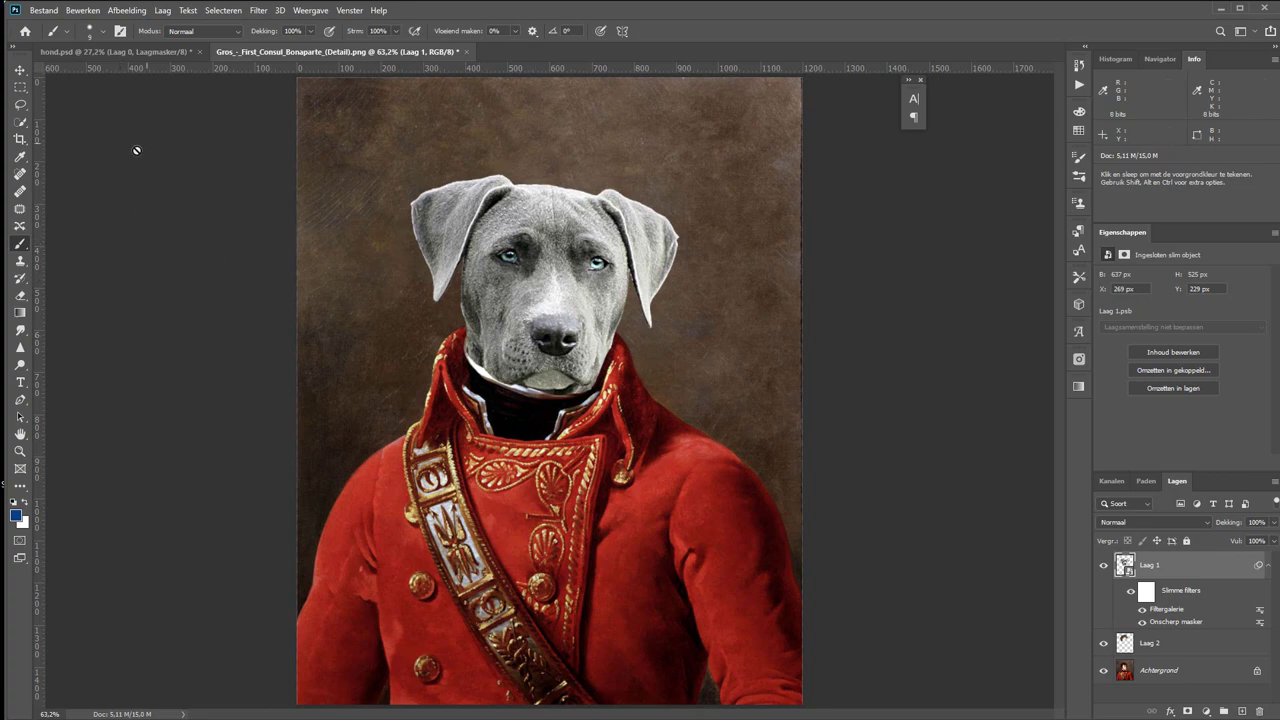
{"action": "left_click", "coordinate": [20, 451]}
{"action": "left_click", "coordinate": [559, 299]}
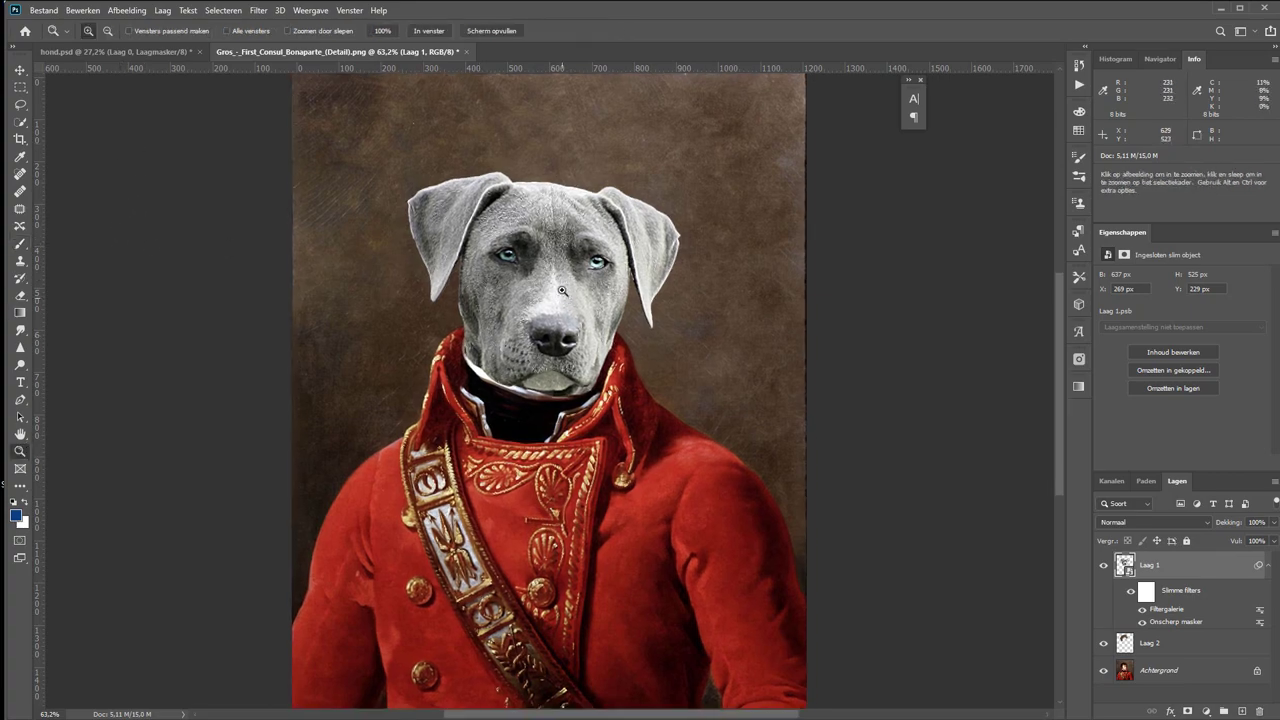
{"action": "left_click", "coordinate": [559, 271]}
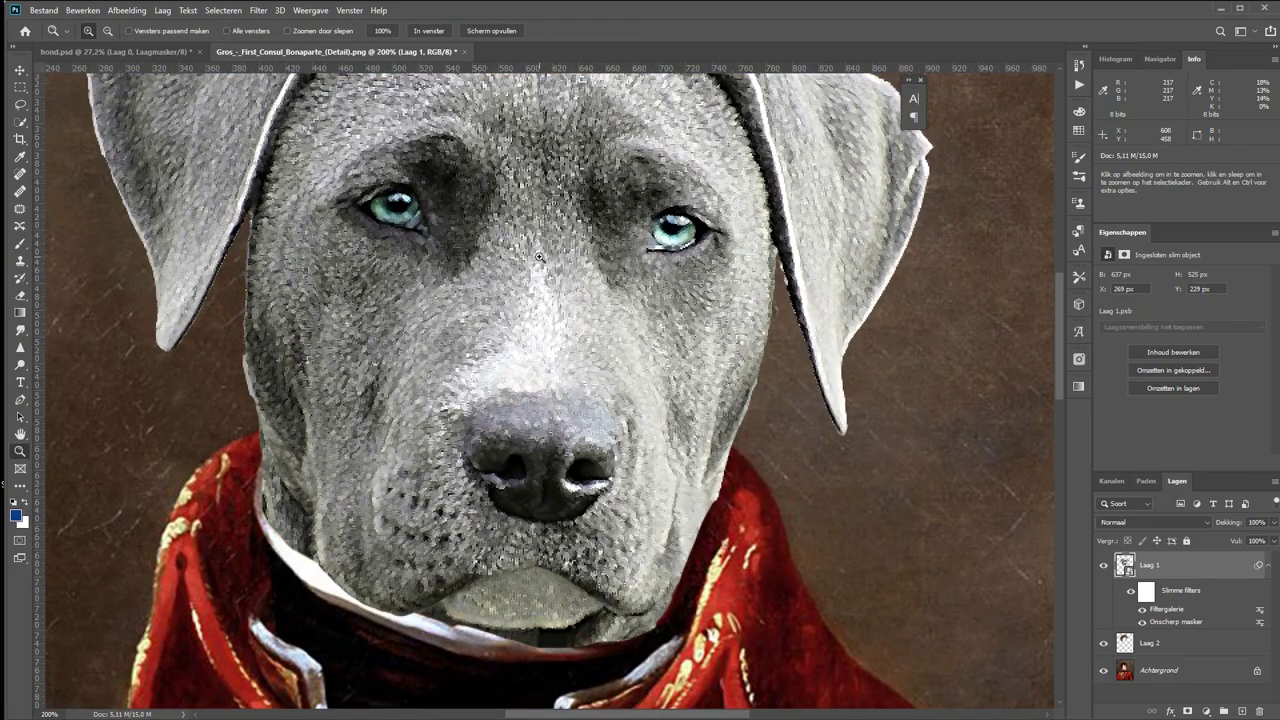
{"action": "left_click", "coordinate": [545, 265], "text": "alt"}
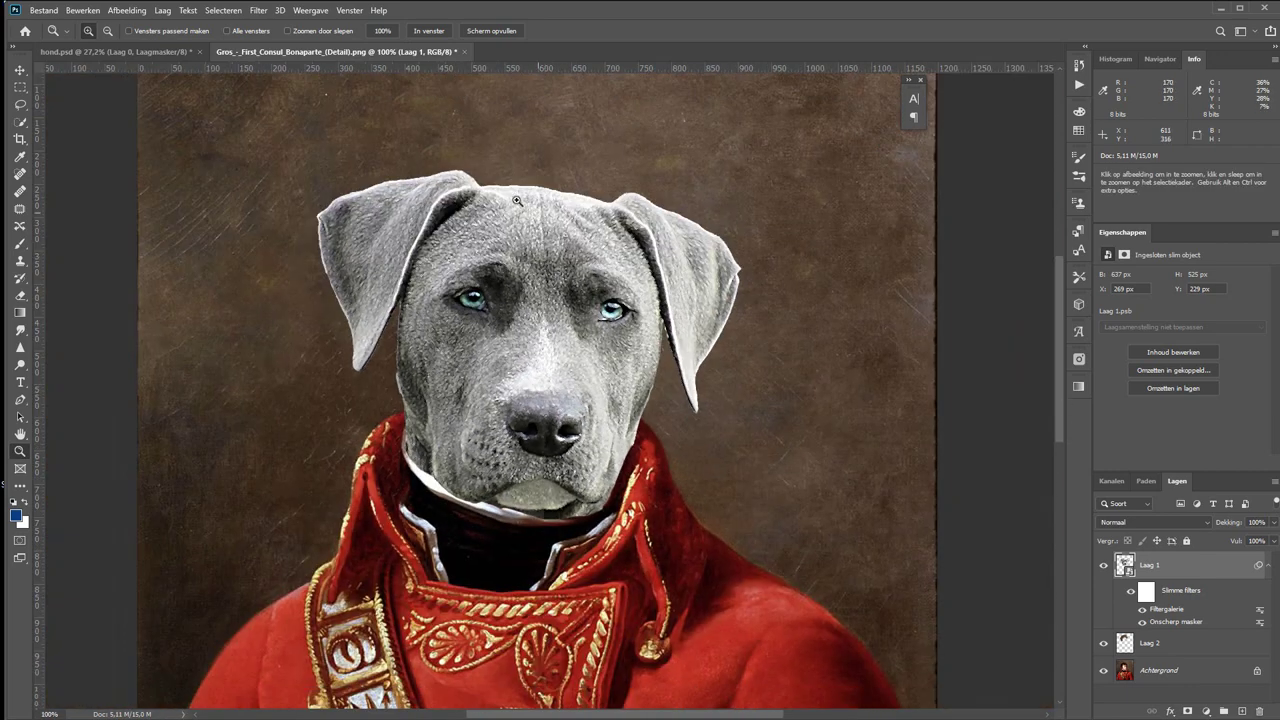
Open Stileren > Olieverf, trying Stilering 5, Netheid 2 and briefly toggling Belichting.
{"action": "left_click", "coordinate": [258, 10]}
{"action": "mouse_move", "coordinate": [272, 211]}
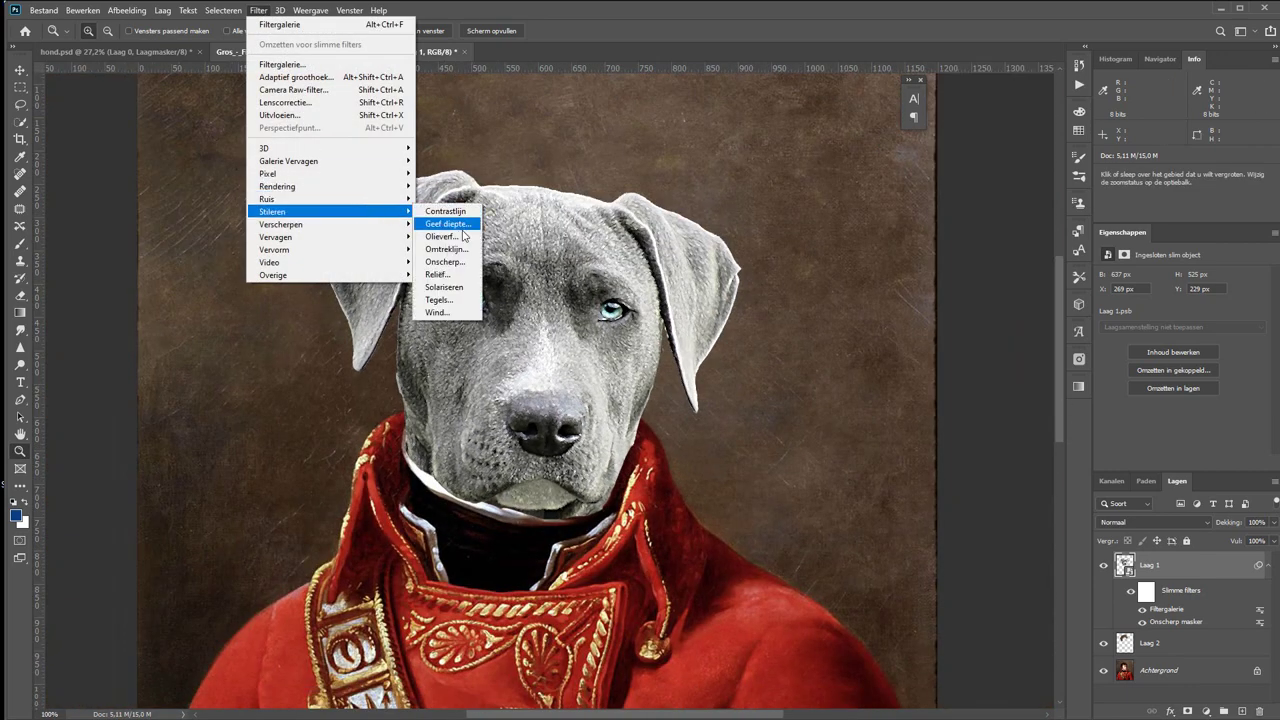
{"action": "left_click", "coordinate": [463, 240]}
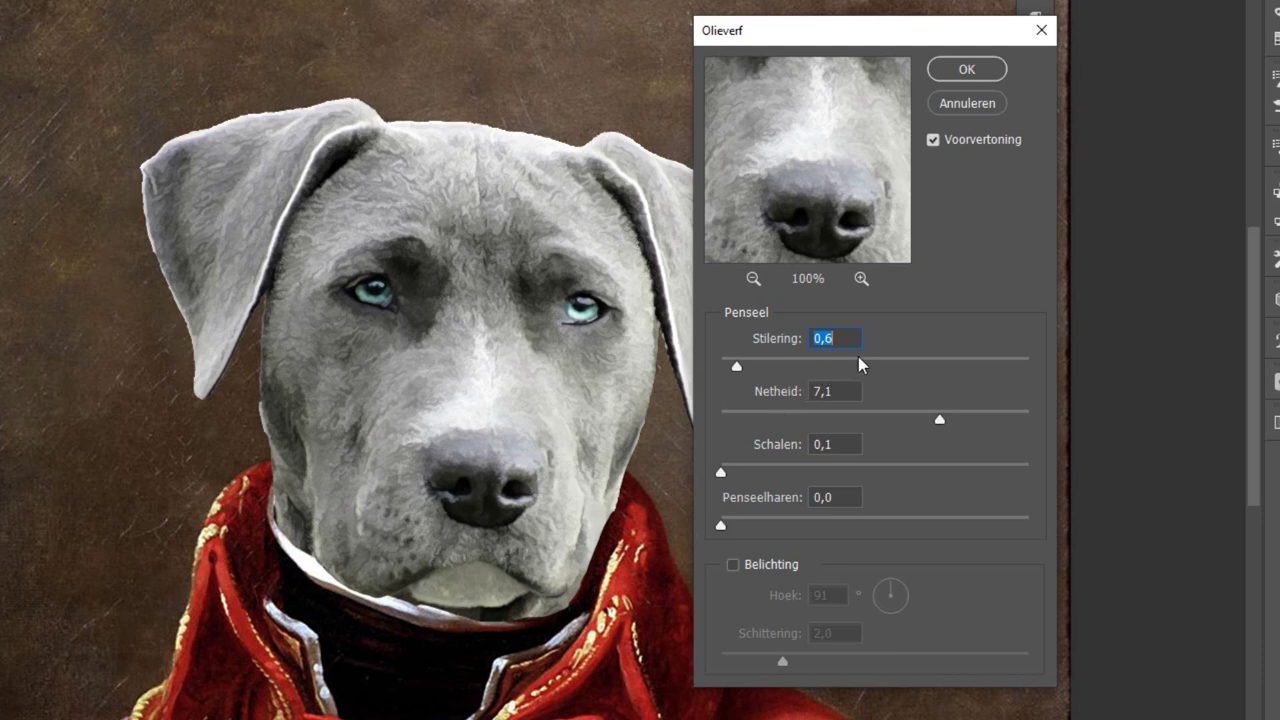
{"action": "type", "text": "5"}
{"action": "key", "text": "Tab"}
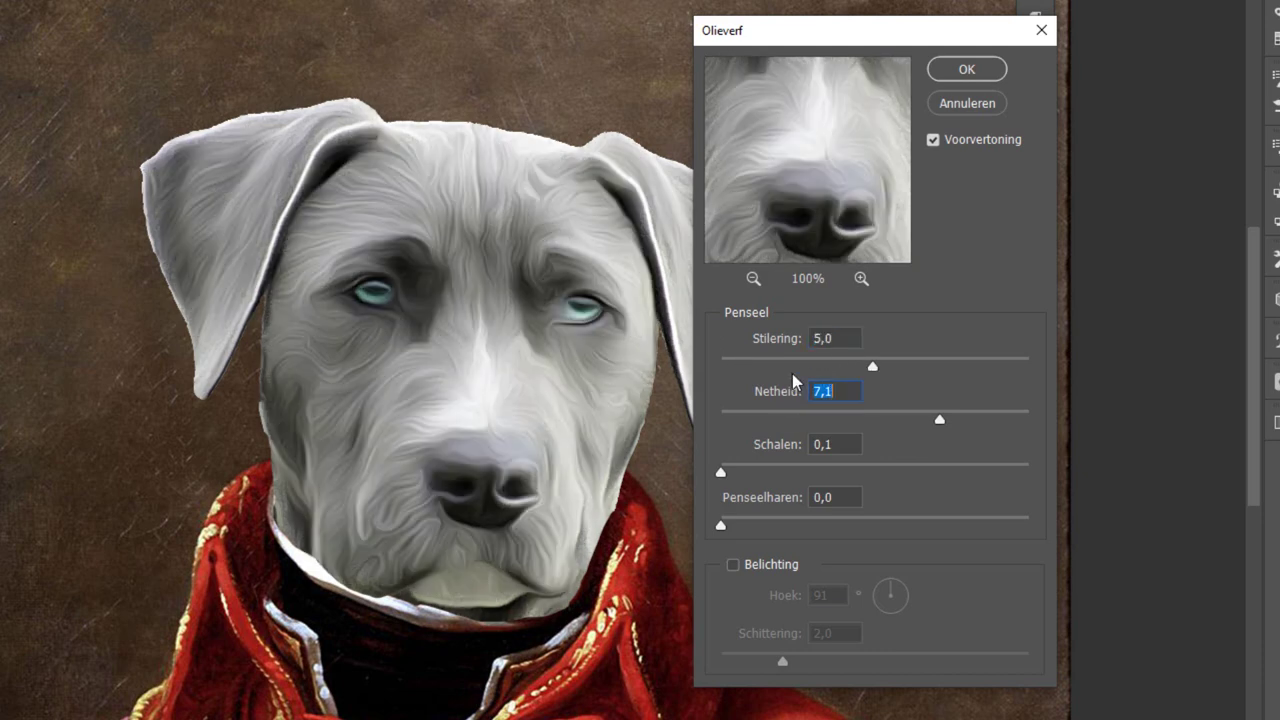
{"action": "type", "text": "2"}
{"action": "key", "text": "Tab"}
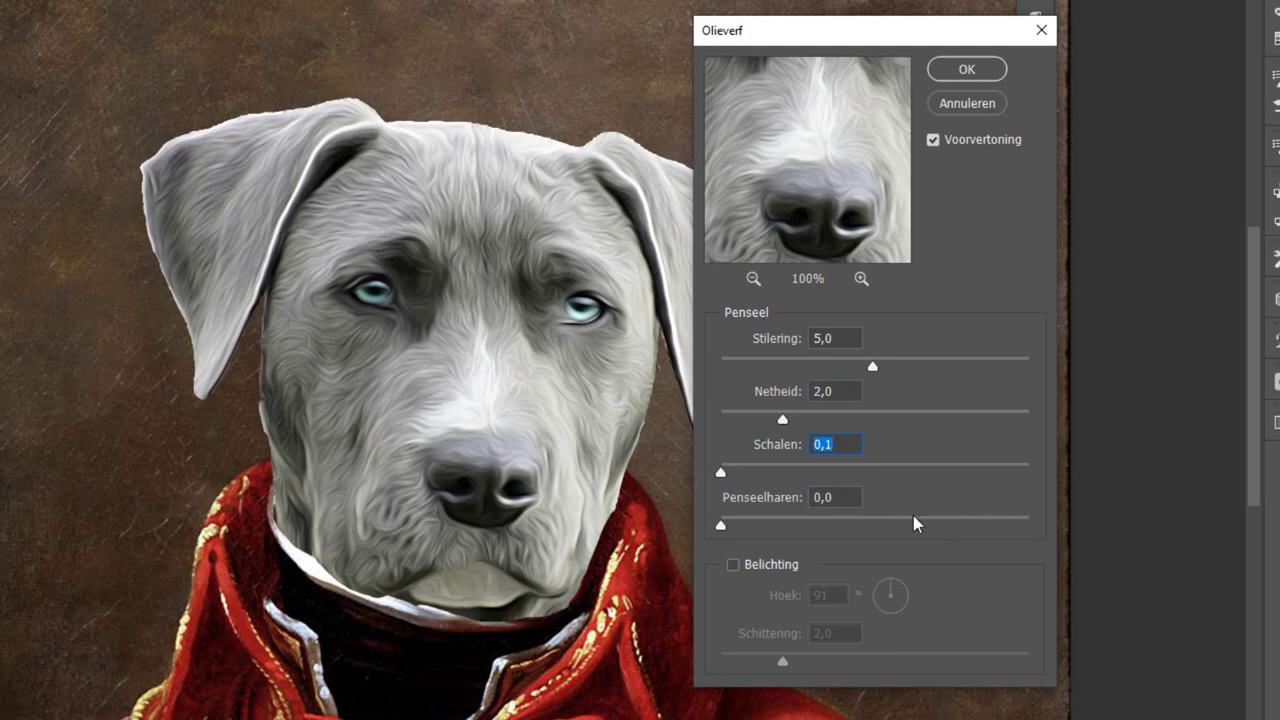
{"action": "left_click", "coordinate": [744, 567]}
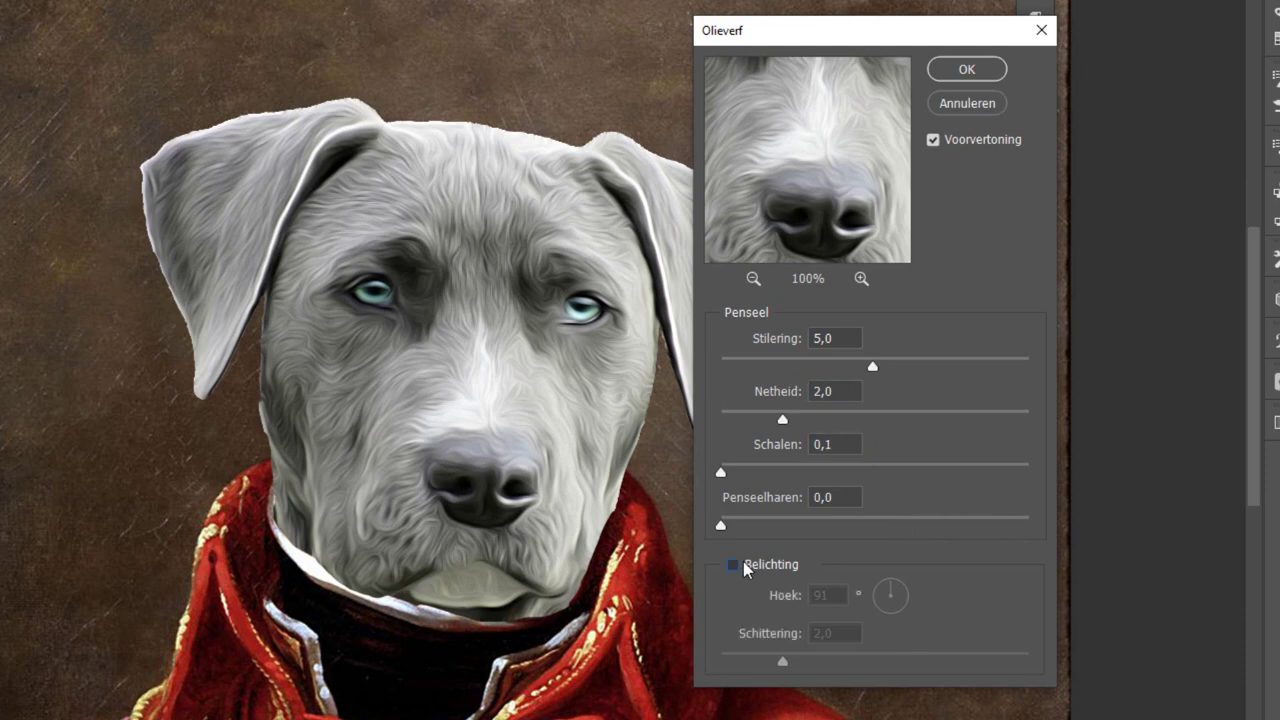
{"action": "left_click", "coordinate": [744, 567]}
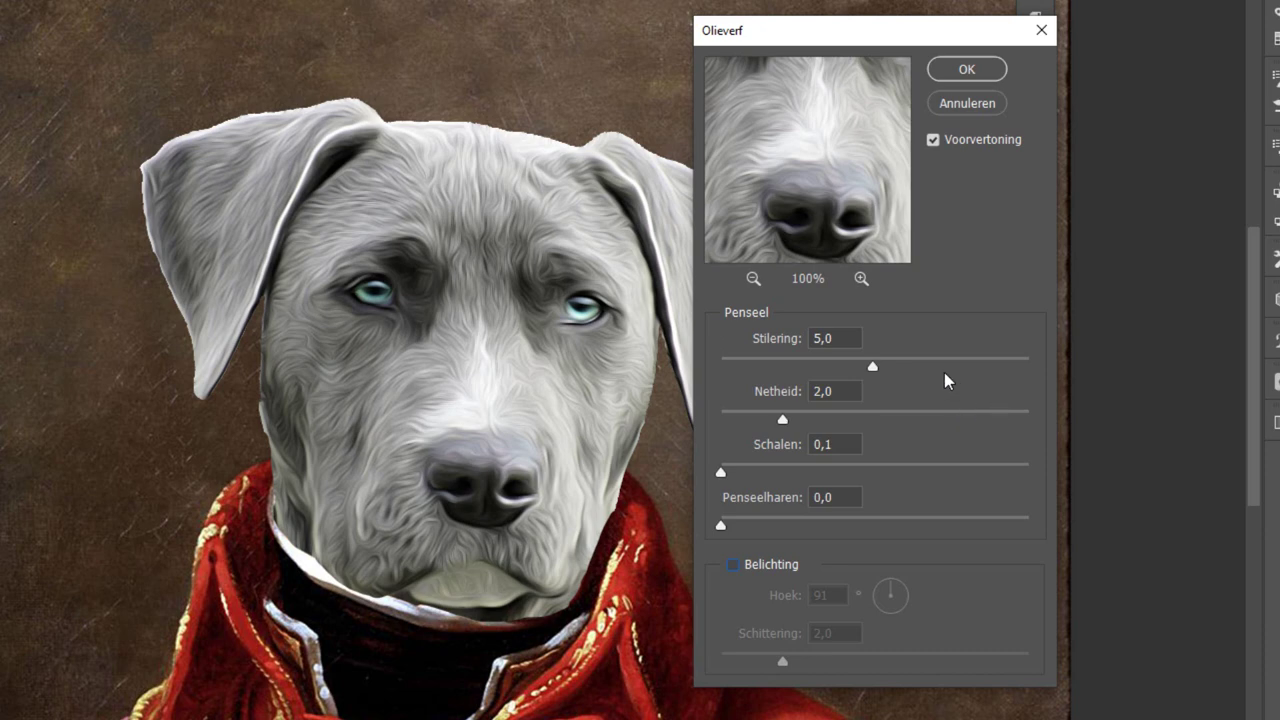
Fine-tune Olieverf to Stilering 0,6 and Netheid 10,0 with Belichting off, and apply it.
{"action": "left_click", "coordinate": [789, 366]}
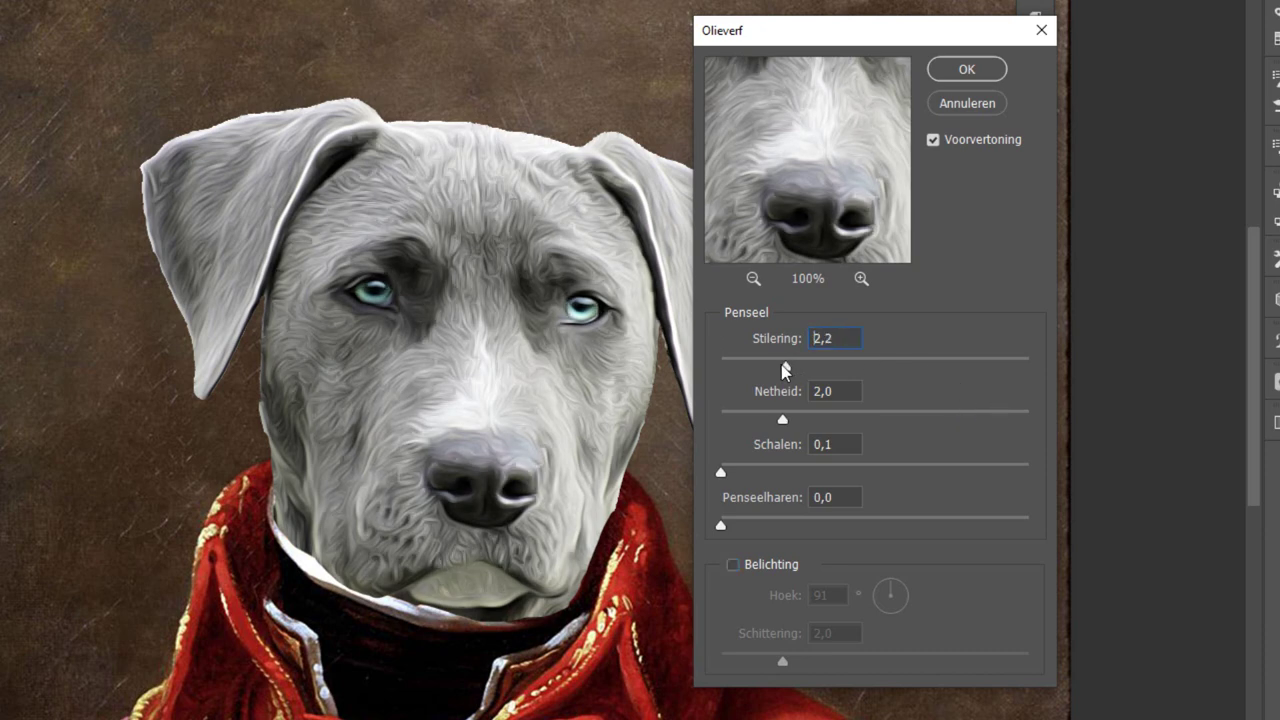
{"action": "left_click_drag", "start_coordinate": [789, 369], "coordinate": [766, 366]}
{"action": "left_click", "coordinate": [938, 420]}
{"action": "left_click_drag", "start_coordinate": [938, 420], "coordinate": [954, 420]}
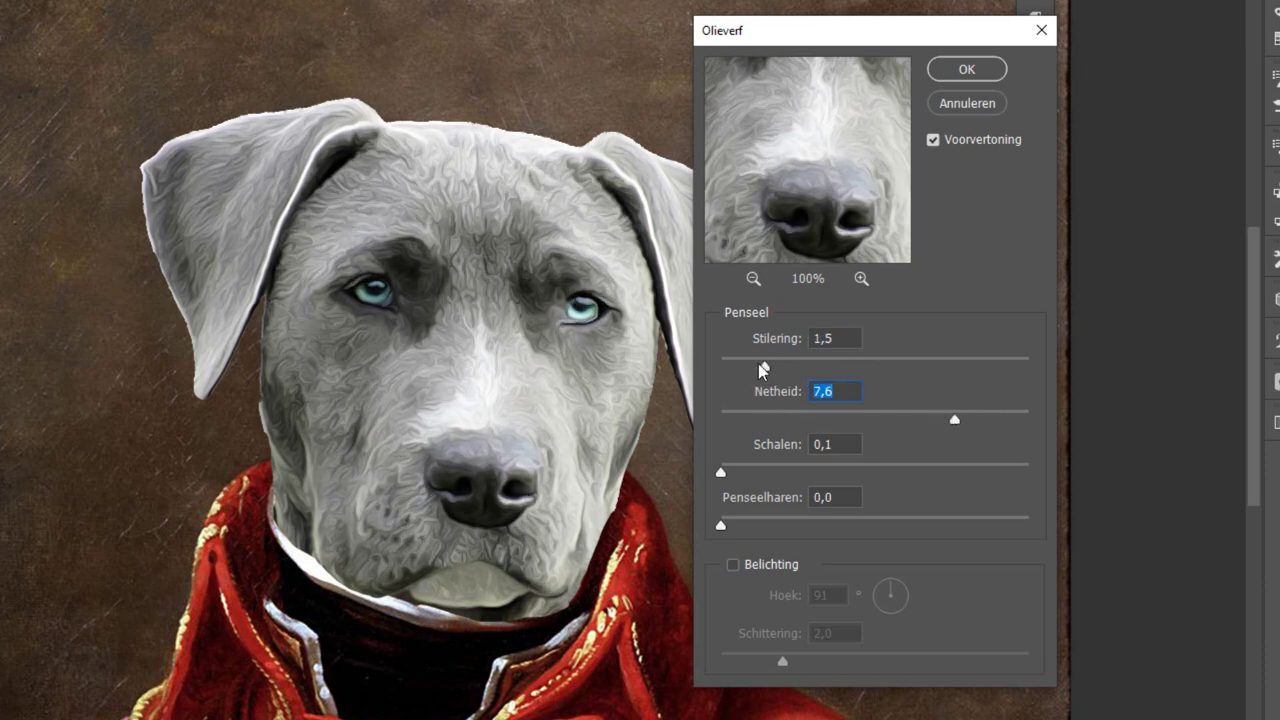
{"action": "left_click_drag", "start_coordinate": [765, 366], "coordinate": [740, 366]}
{"action": "left_click_drag", "start_coordinate": [922, 420], "coordinate": [1029, 420]}
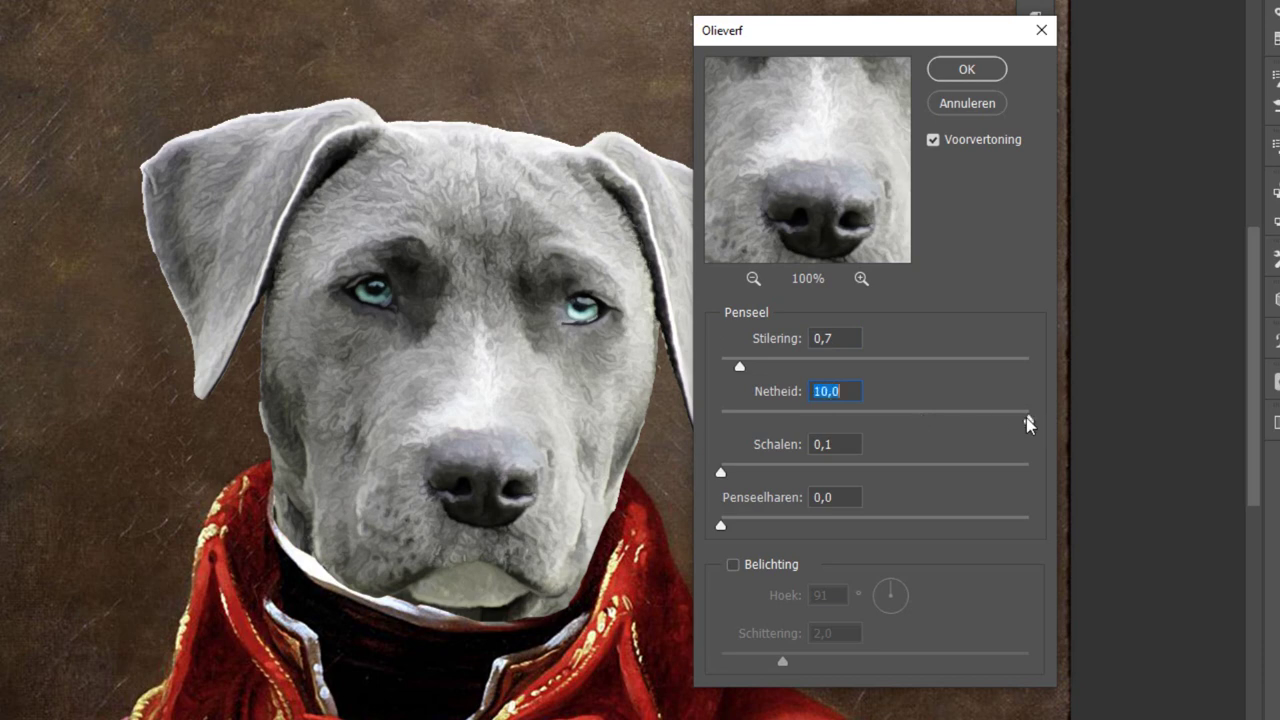
{"action": "left_click_drag", "start_coordinate": [737, 368], "coordinate": [733, 368]}
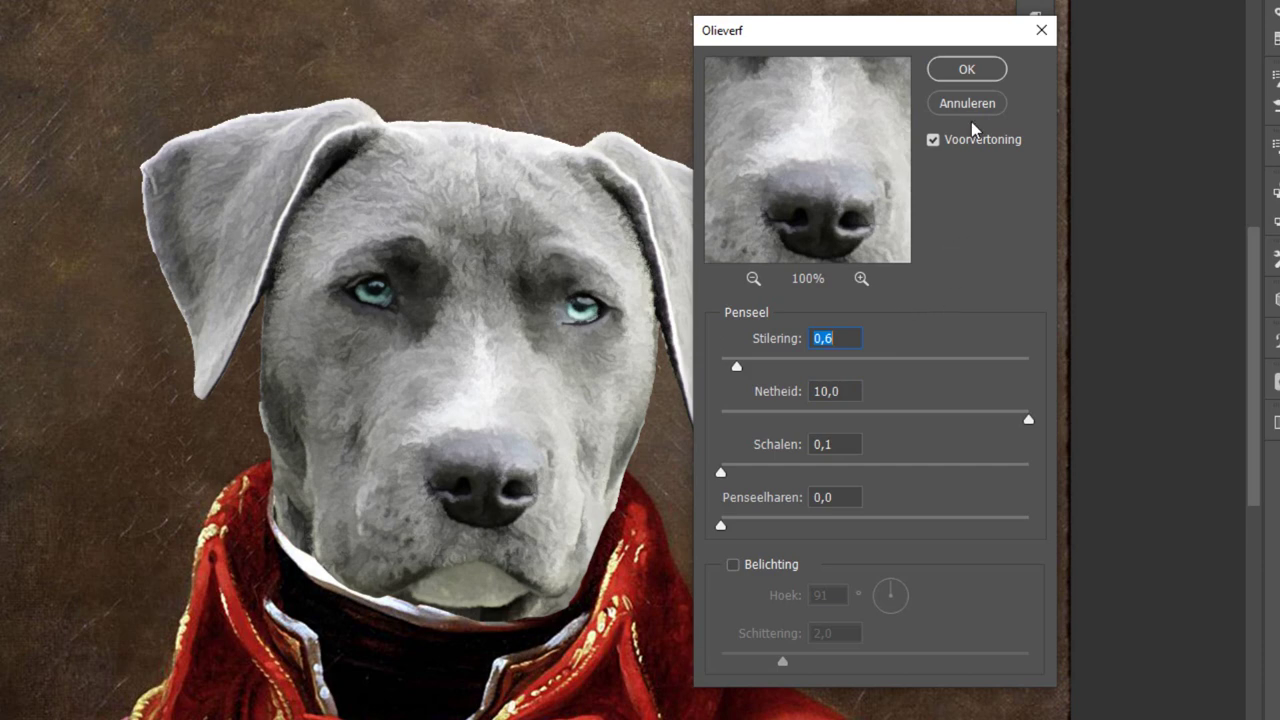
{"action": "left_click", "coordinate": [967, 72]}
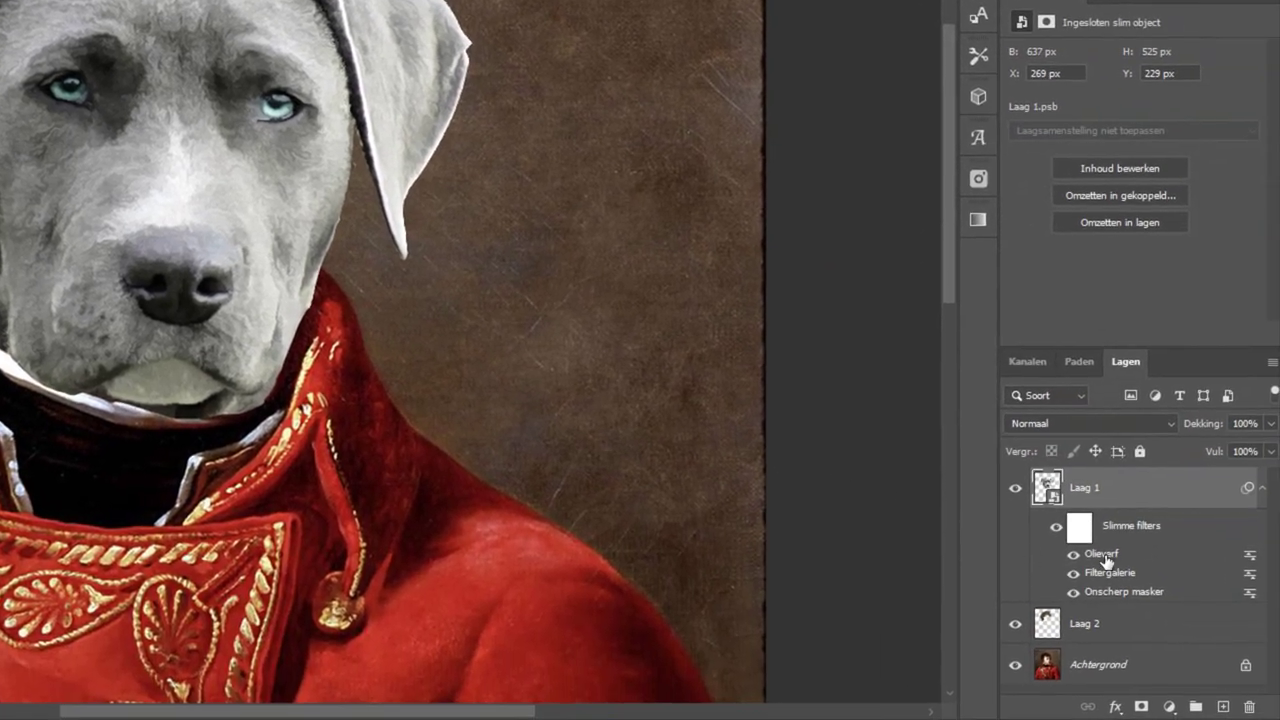
Reopen the Olieverf smart filter settings and keep them unchanged.
{"action": "double_click", "coordinate": [1104, 556]}
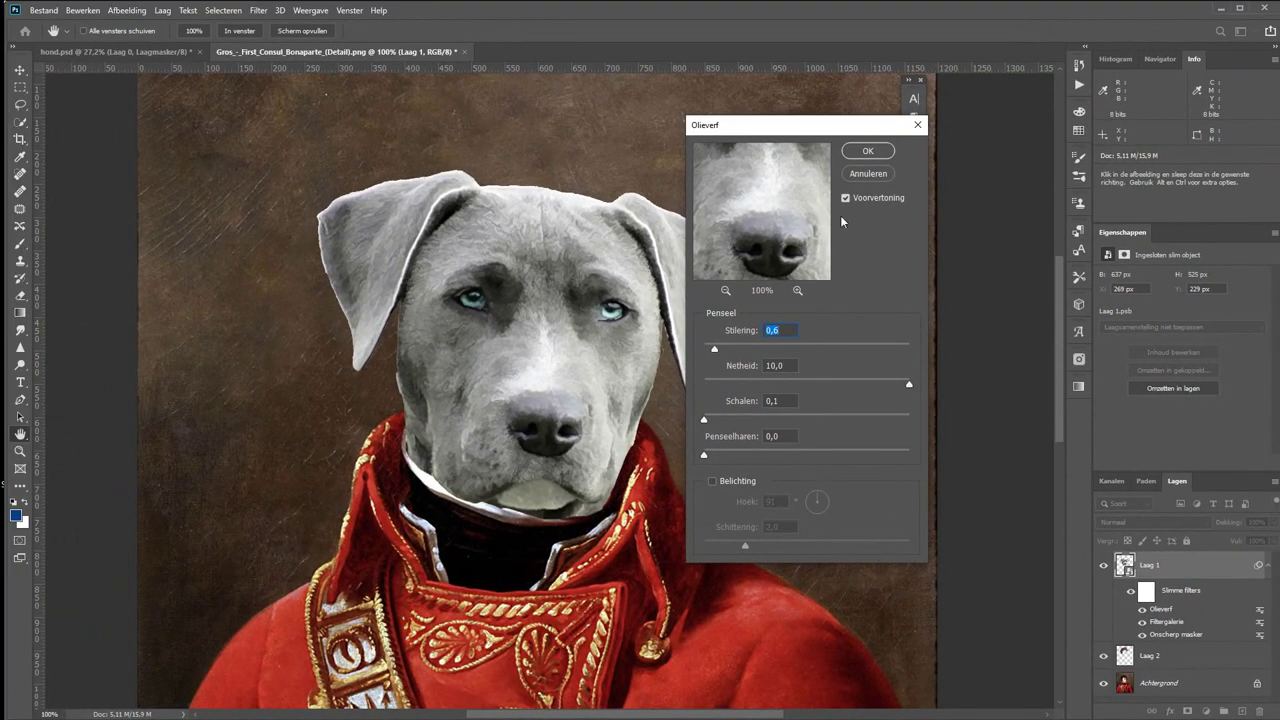
{"action": "left_click", "coordinate": [879, 153]}
{"action": "key", "text": "z"}
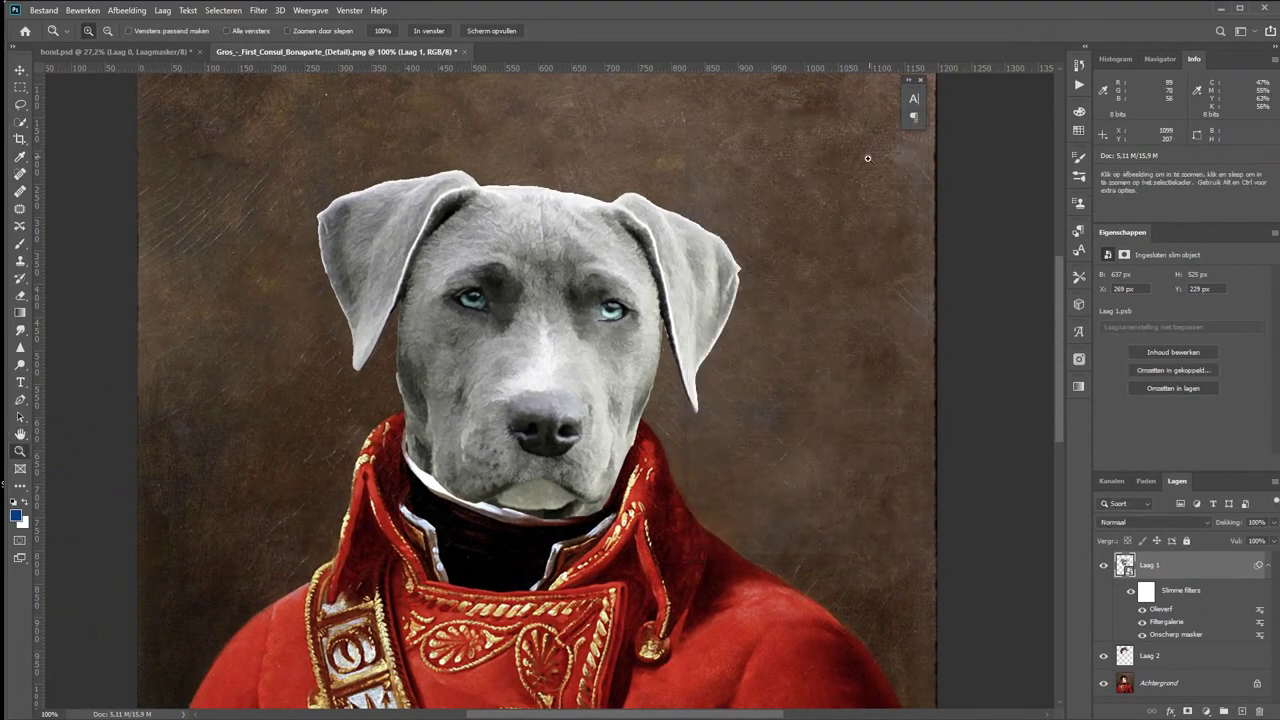
{"action": "left_click", "coordinate": [284, 30]}
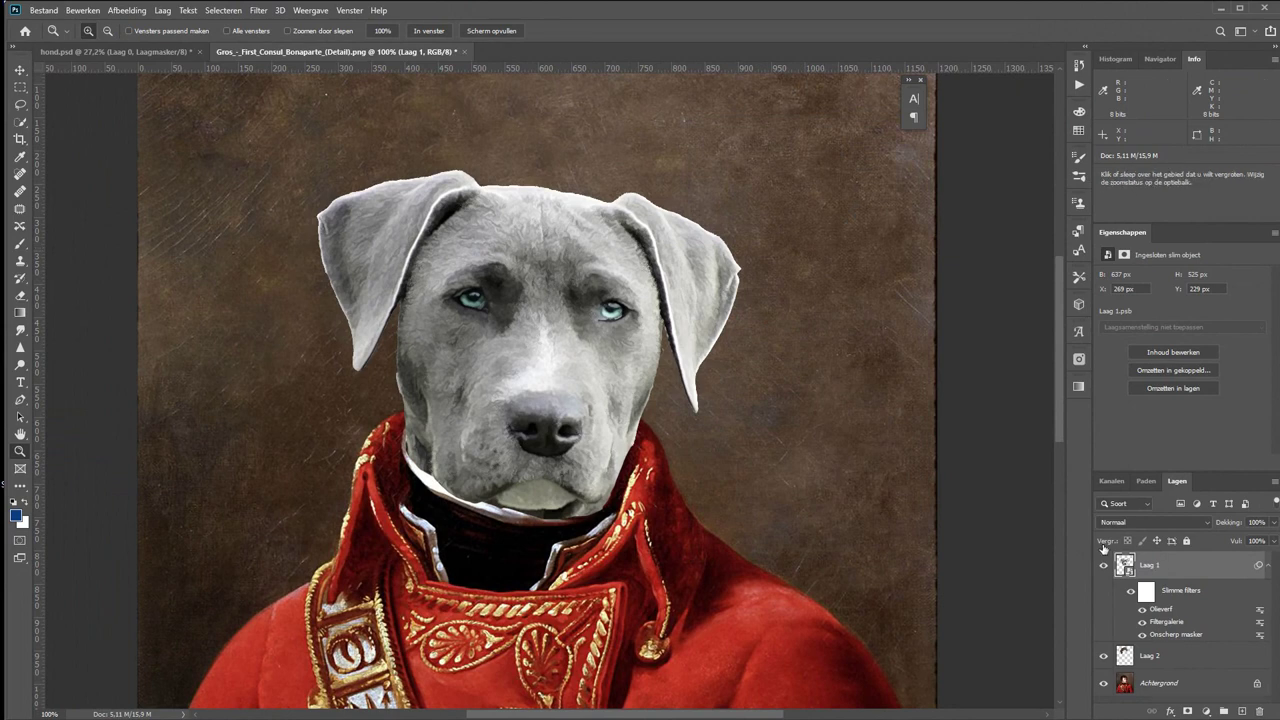
Add a second Onscherp masker at Hoeveel 50% above Olieverf.
{"action": "left_click", "coordinate": [259, 11]}
{"action": "mouse_move", "coordinate": [330, 211]}
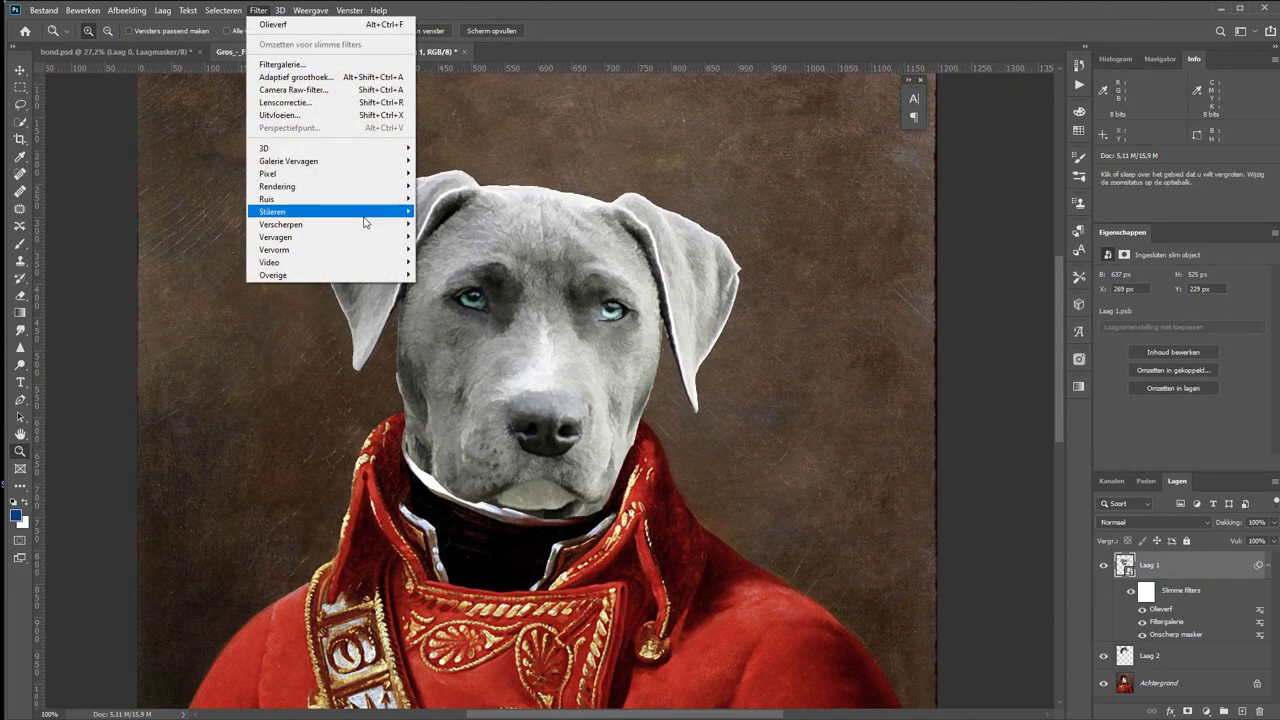
{"action": "left_click", "coordinate": [457, 224]}
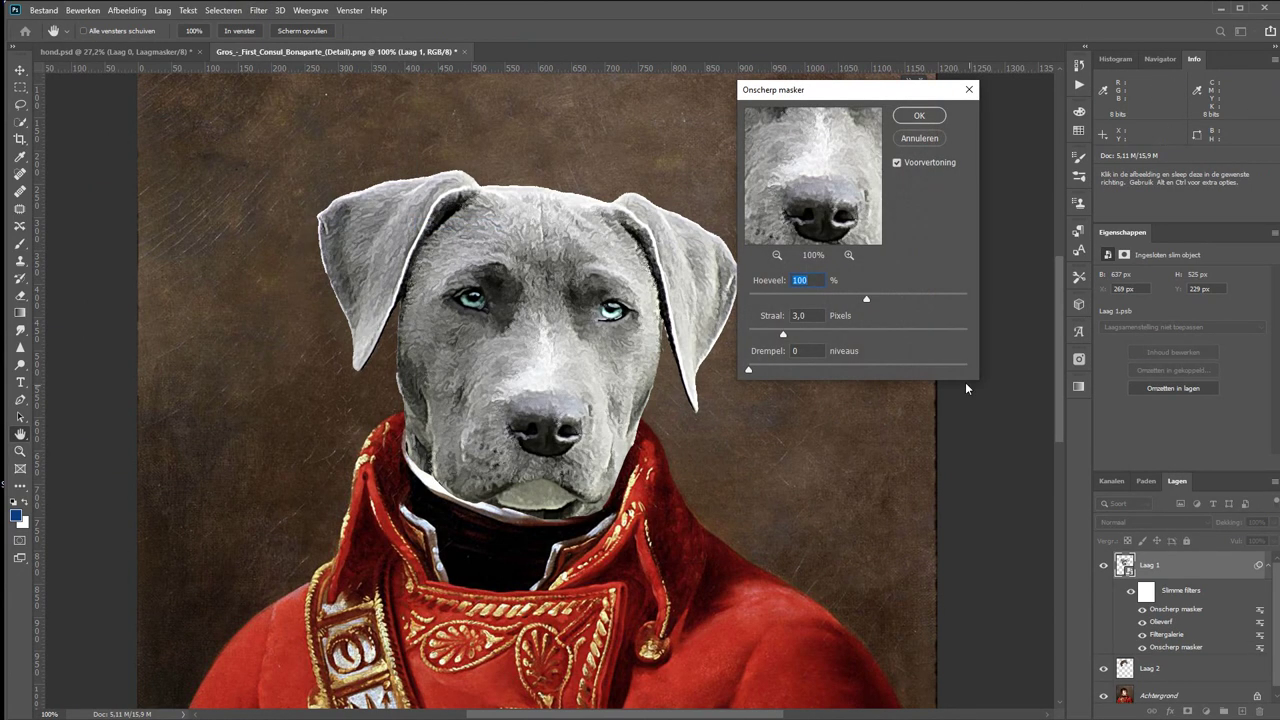
{"action": "type", "text": "50"}
{"action": "left_click", "coordinate": [934, 114]}
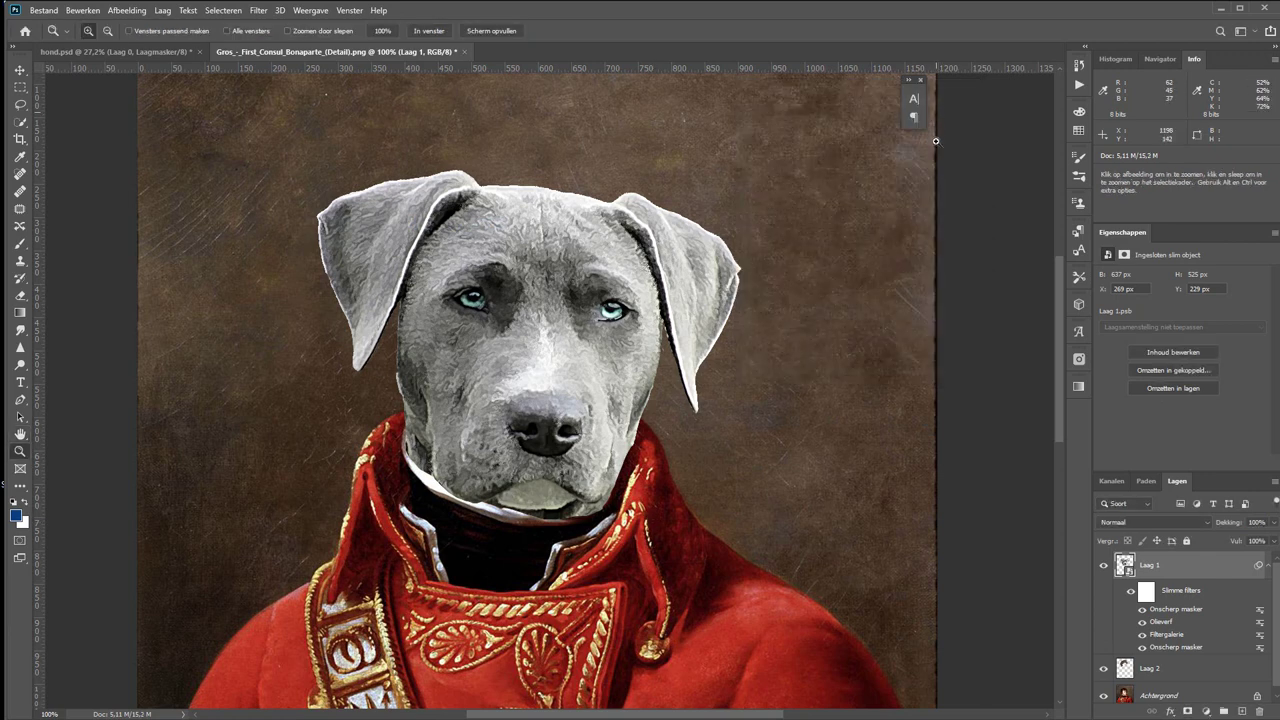
{"action": "left_click", "coordinate": [445, 31]}
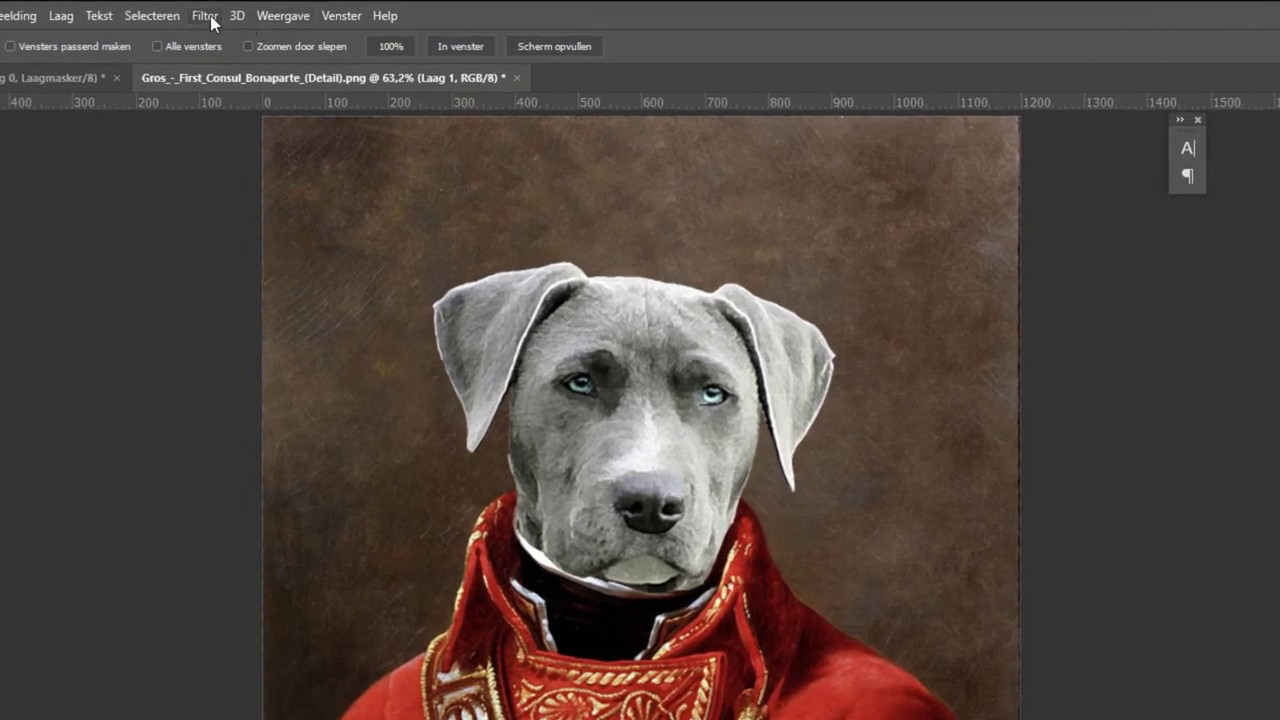
Try Ruis > Ruis… and cancel it, then open the Camera Raw-filter on the dog head.
{"action": "left_click", "coordinate": [206, 16]}
{"action": "mouse_move", "coordinate": [217, 298]}
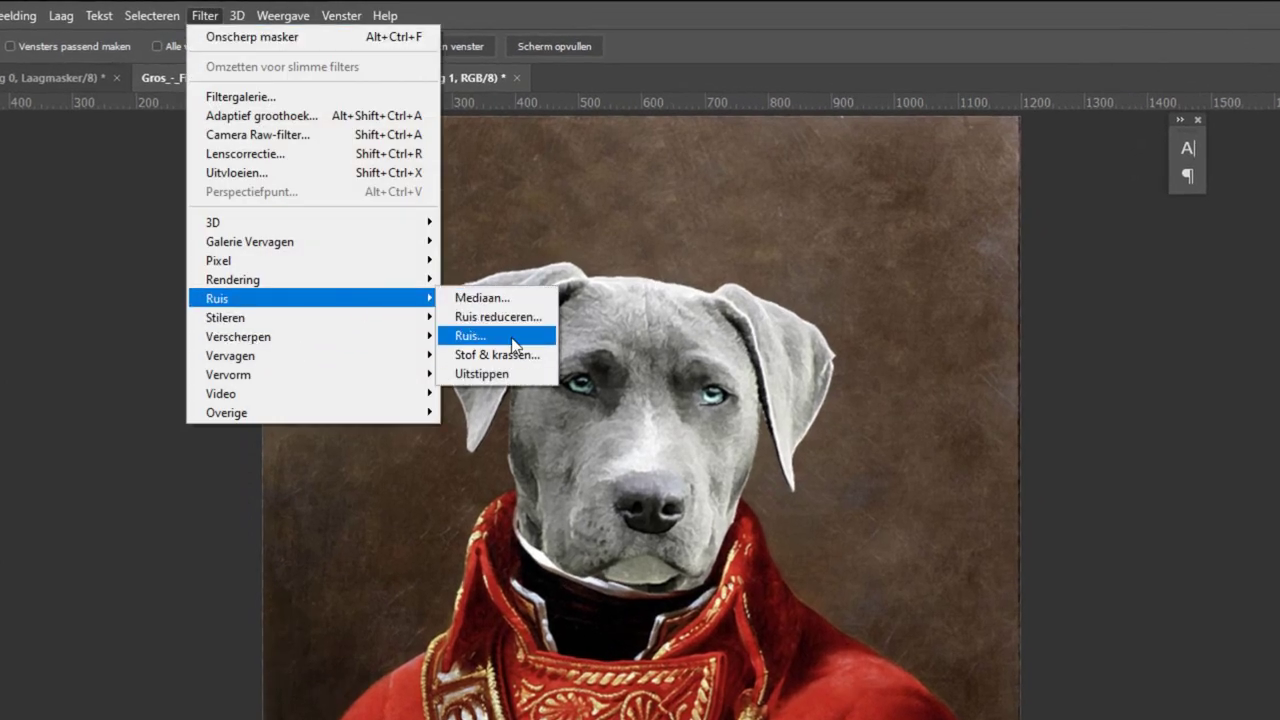
{"action": "left_click", "coordinate": [470, 336]}
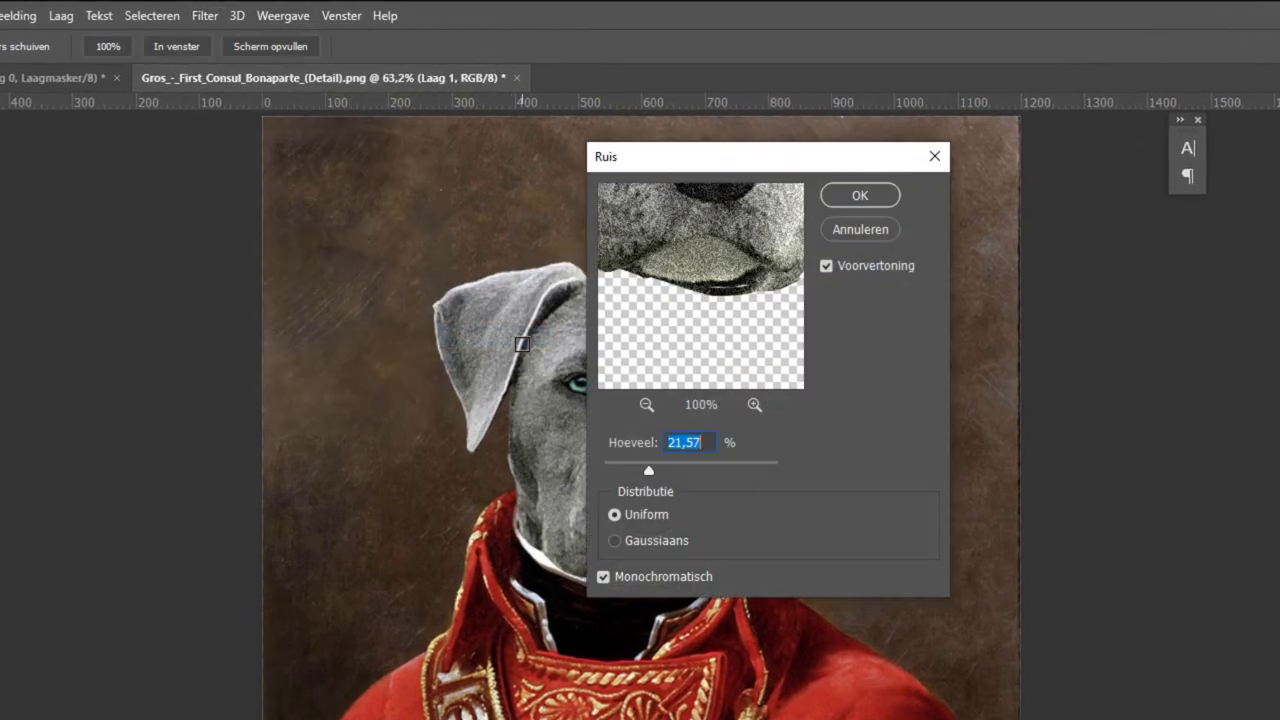
{"action": "left_click", "coordinate": [860, 230]}
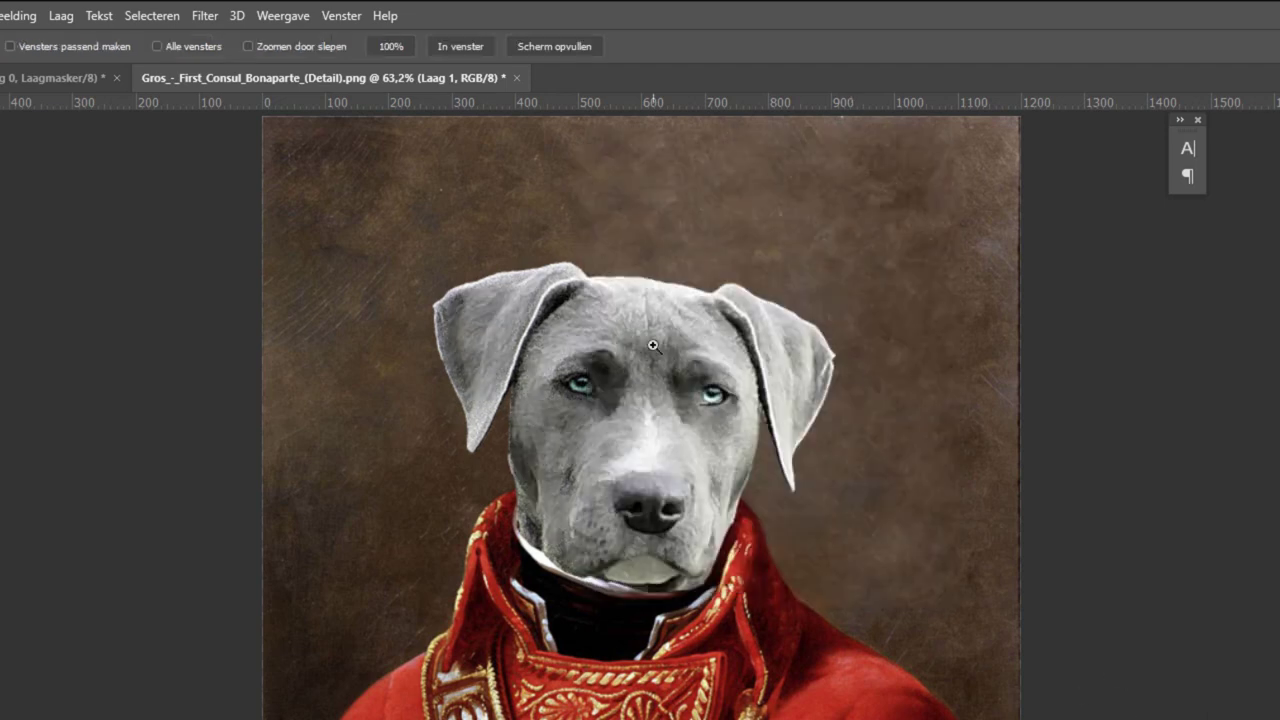
{"action": "left_click", "coordinate": [206, 15]}
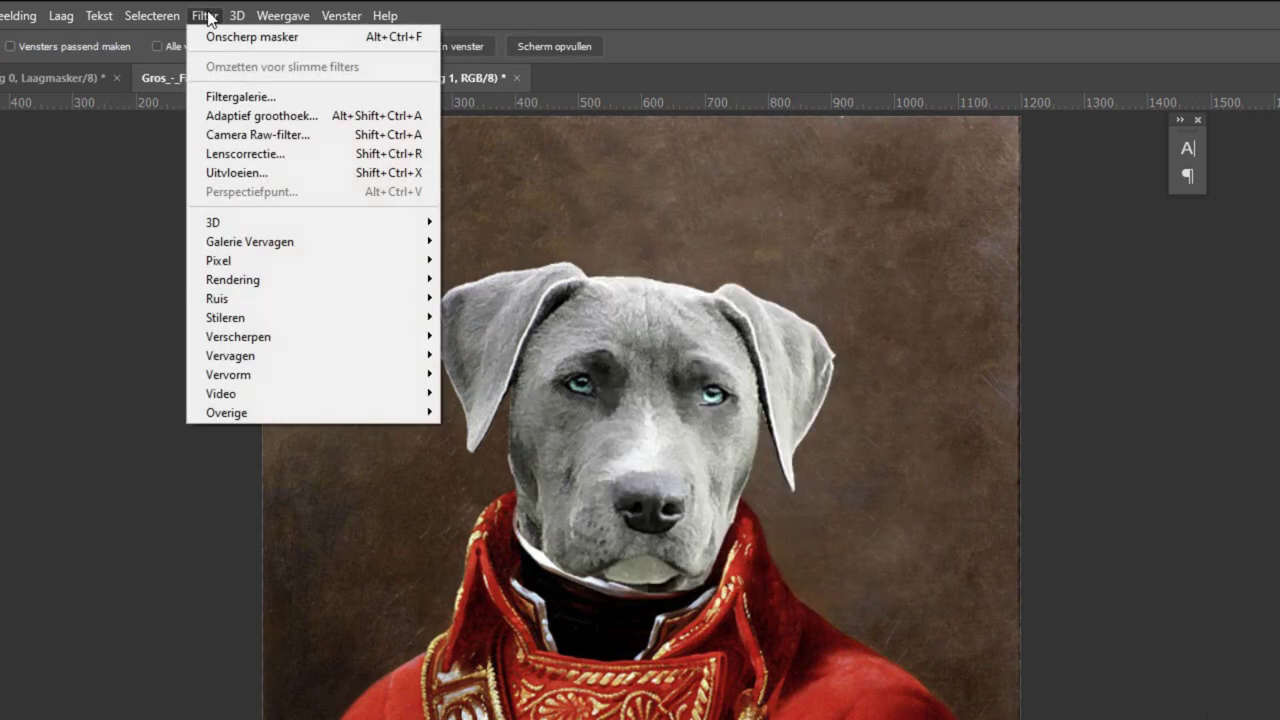
{"action": "left_click", "coordinate": [267, 137]}
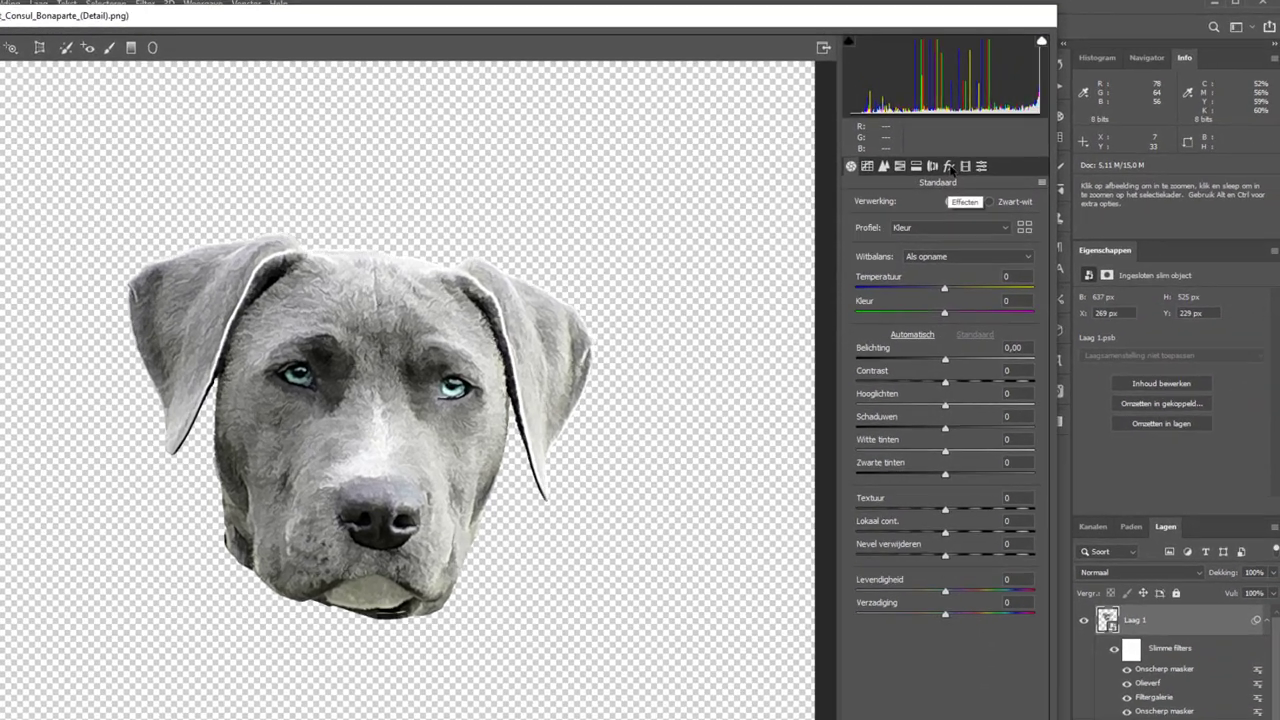
Set Effecten grain to Hoeveelheid 30, Grootte 18, Ruwheid 43 in Camera Raw and apply.
{"action": "left_click", "coordinate": [982, 158]}
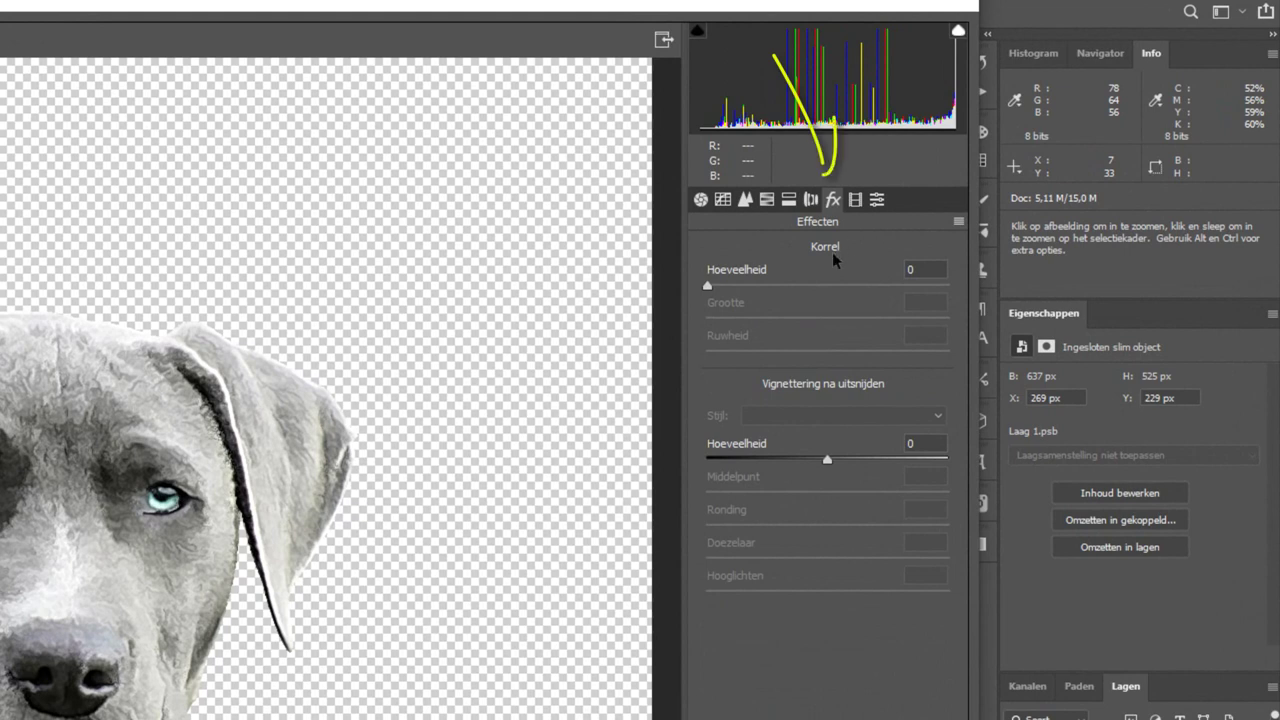
{"action": "left_click_drag", "start_coordinate": [741, 288], "coordinate": [778, 287]}
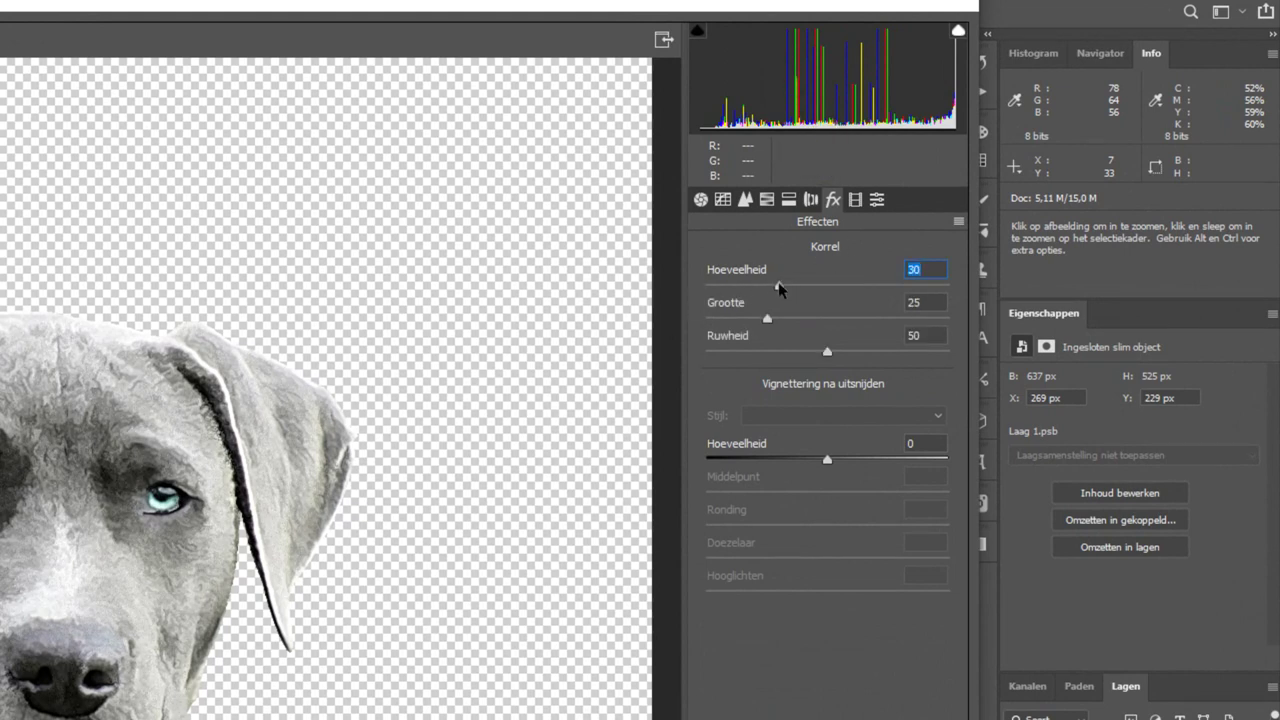
{"action": "left_click_drag", "start_coordinate": [753, 319], "coordinate": [750, 319]}
{"action": "left_click_drag", "start_coordinate": [803, 353], "coordinate": [809, 352]}
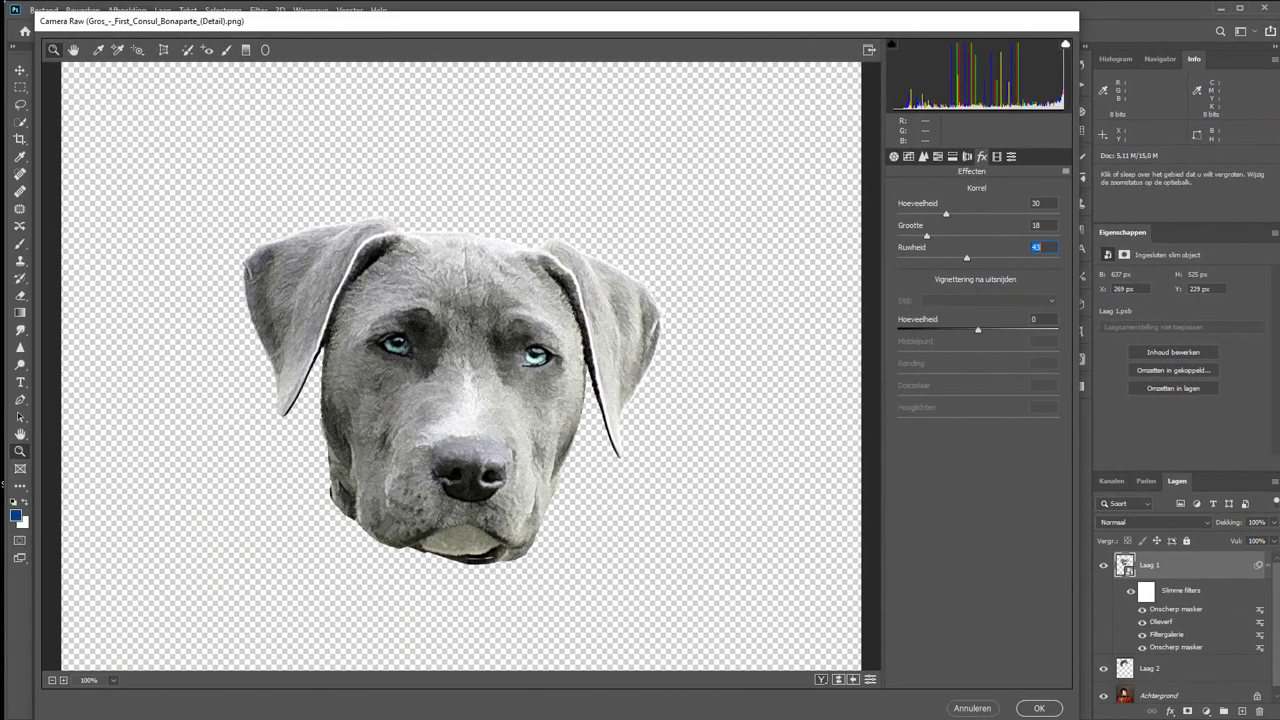
{"action": "left_click", "coordinate": [1088, 710]}
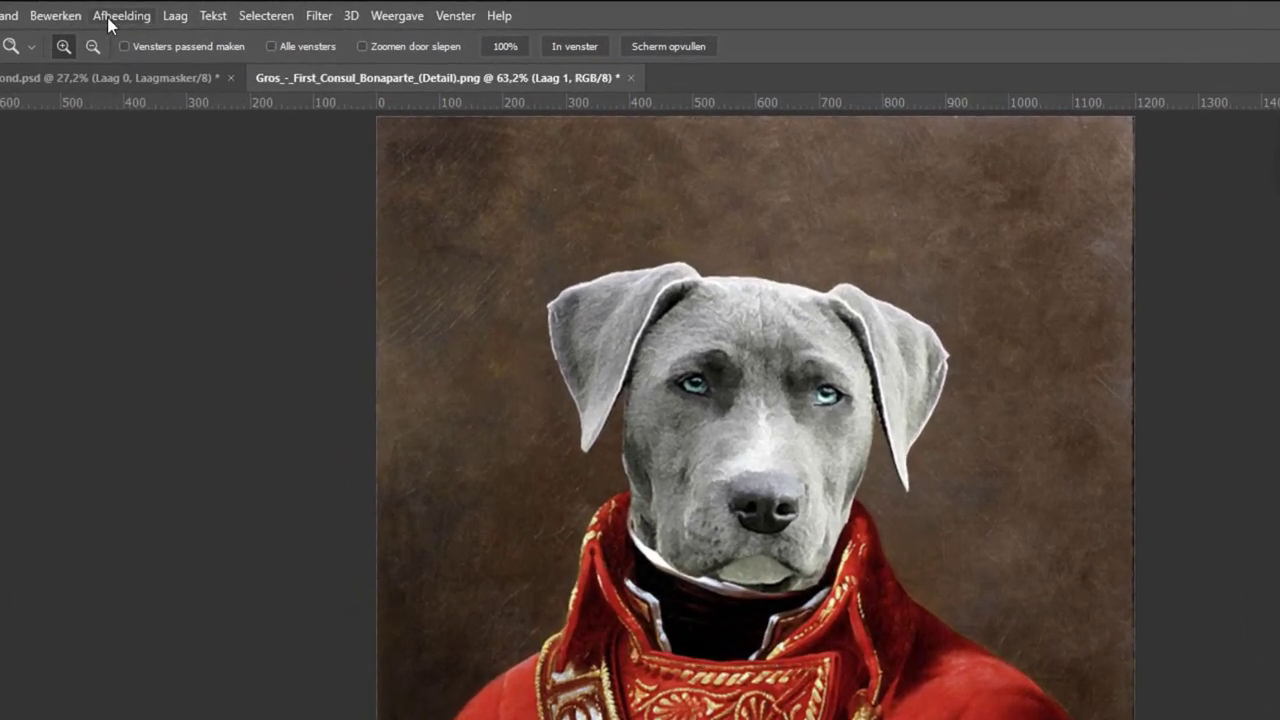
Darken the dog head's midtones slightly with Niveaus, then solo Achtergrond briefly to compare.
{"action": "left_click", "coordinate": [107, 17]}
{"action": "mouse_move", "coordinate": [144, 67]}
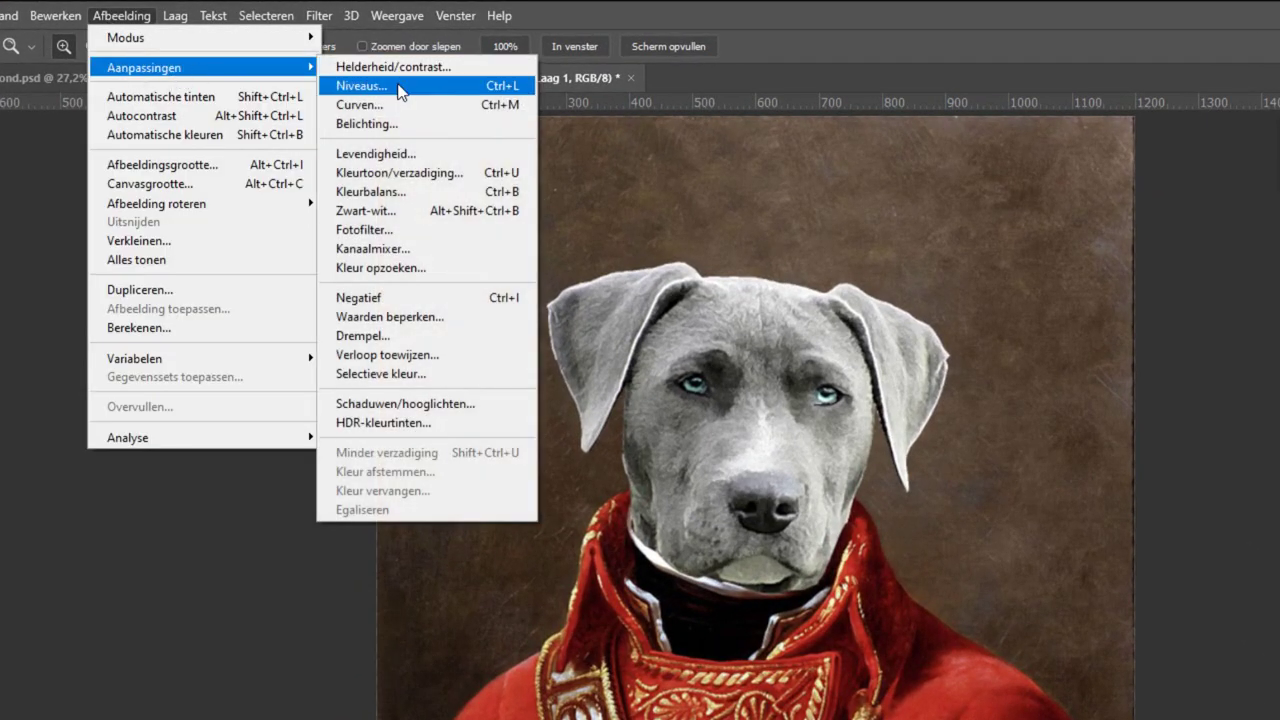
{"action": "left_click", "coordinate": [399, 87]}
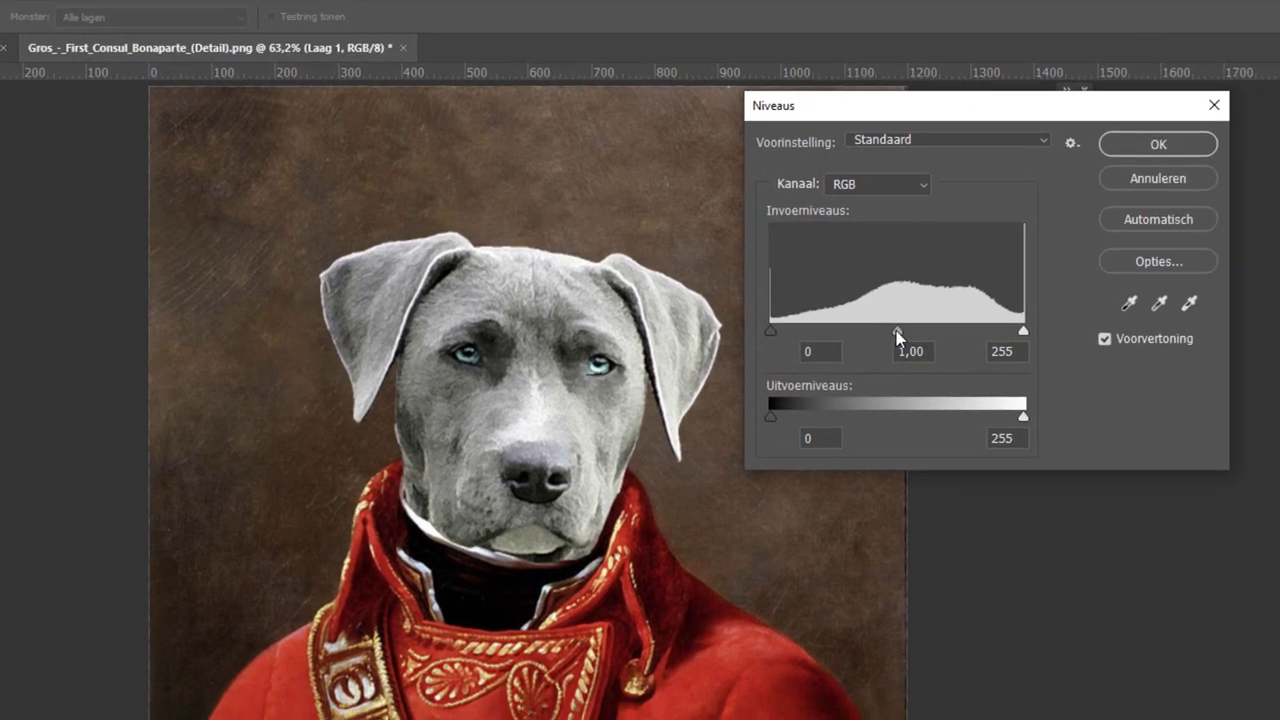
{"action": "mouse_move", "coordinate": [722, 308]}
{"action": "left_mouse_down"}
{"action": "mouse_move", "coordinate": [760, 307]}
{"action": "mouse_move", "coordinate": [736, 307]}
{"action": "left_mouse_up"}
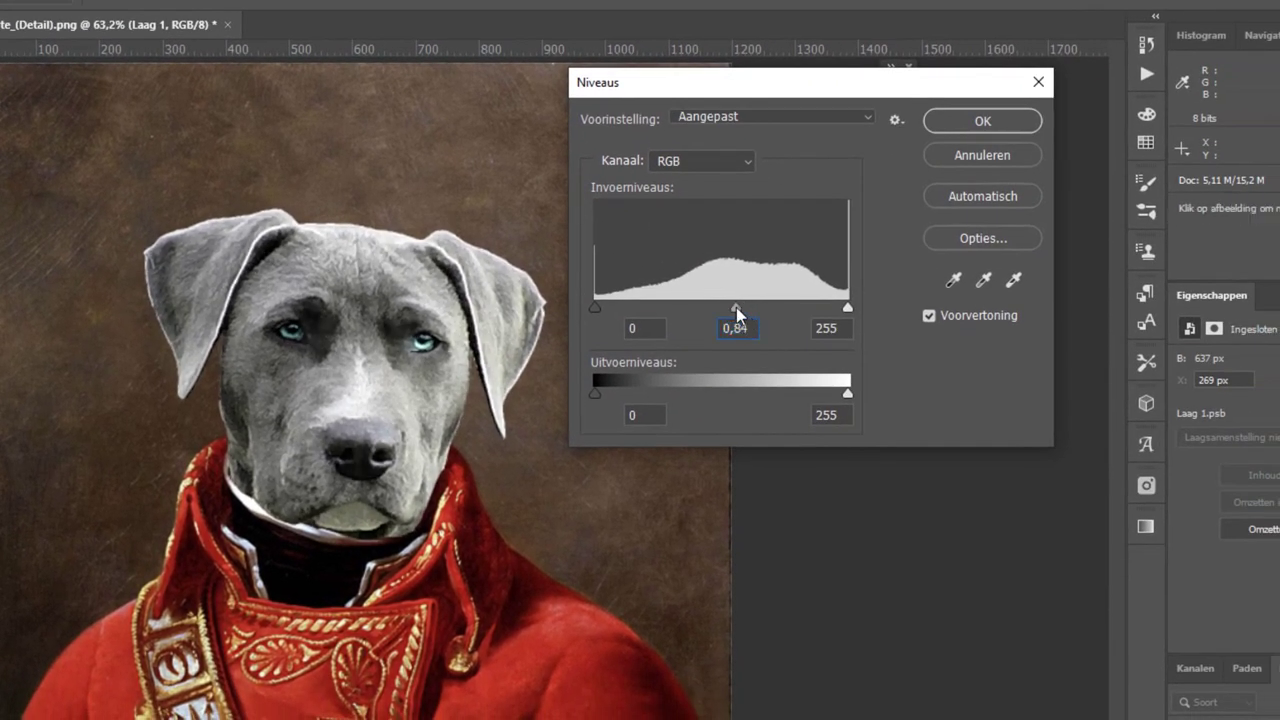
{"action": "left_click", "coordinate": [992, 154]}
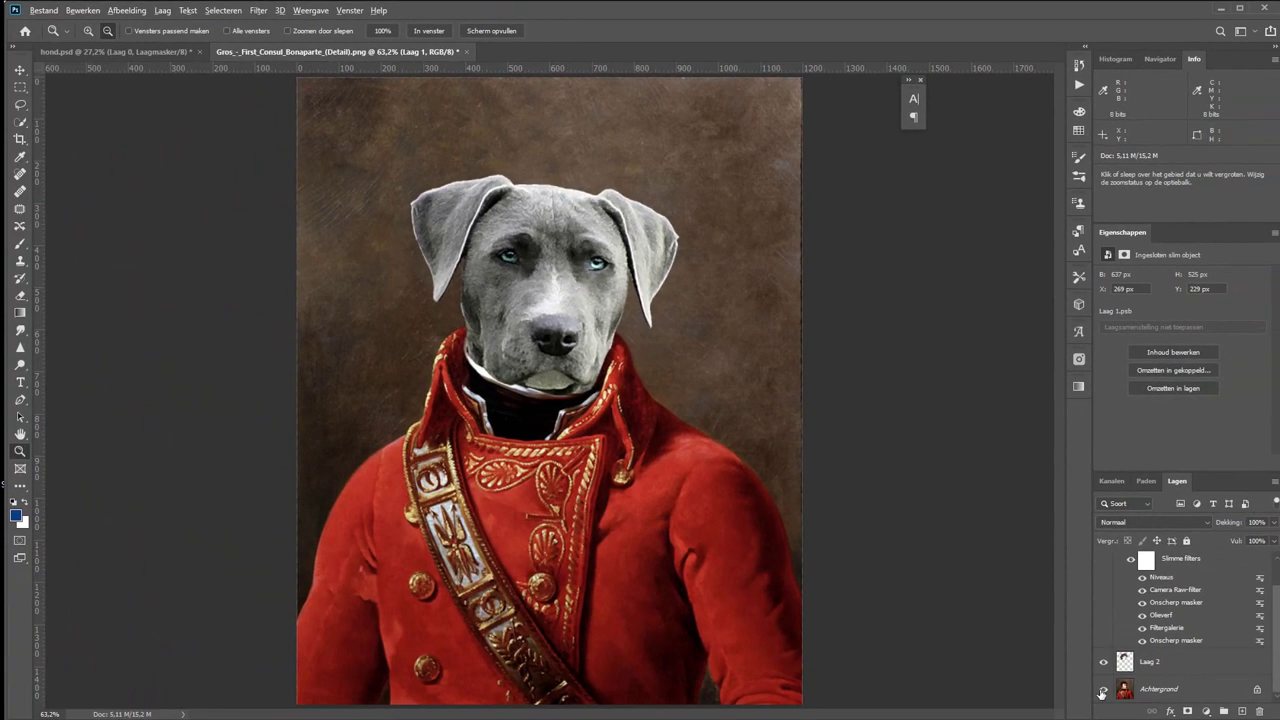
{"action": "left_click", "coordinate": [1102, 692], "text": "alt"}
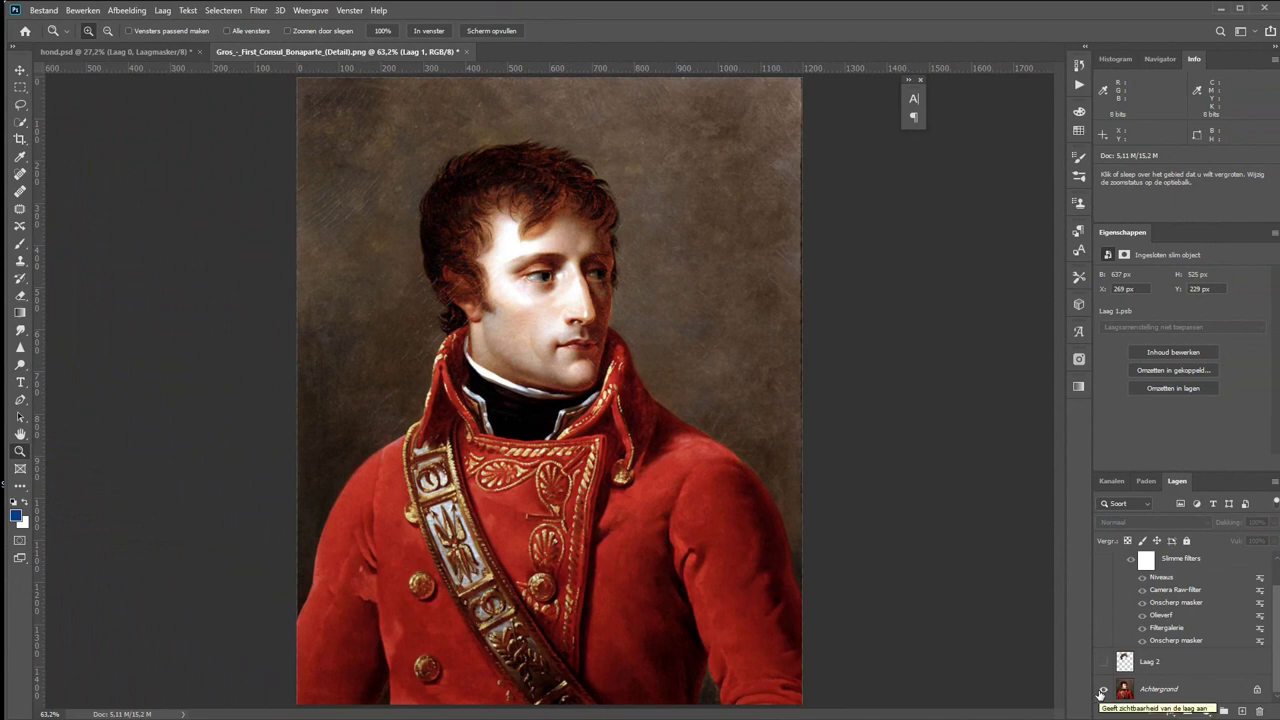
{"action": "left_click", "coordinate": [1102, 692], "text": "alt"}
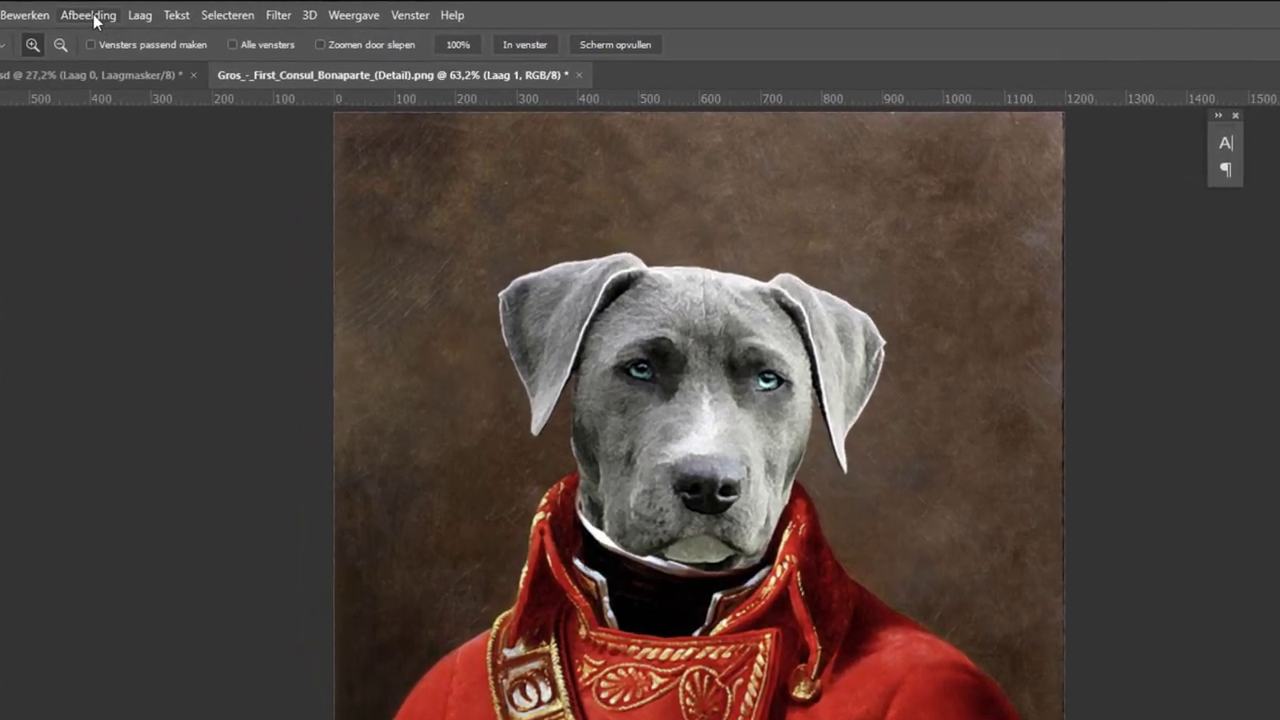
Shift Kleurbalans shadows, highlights and midtones (-16) toward Geel on the dog head.
{"action": "left_click", "coordinate": [128, 11]}
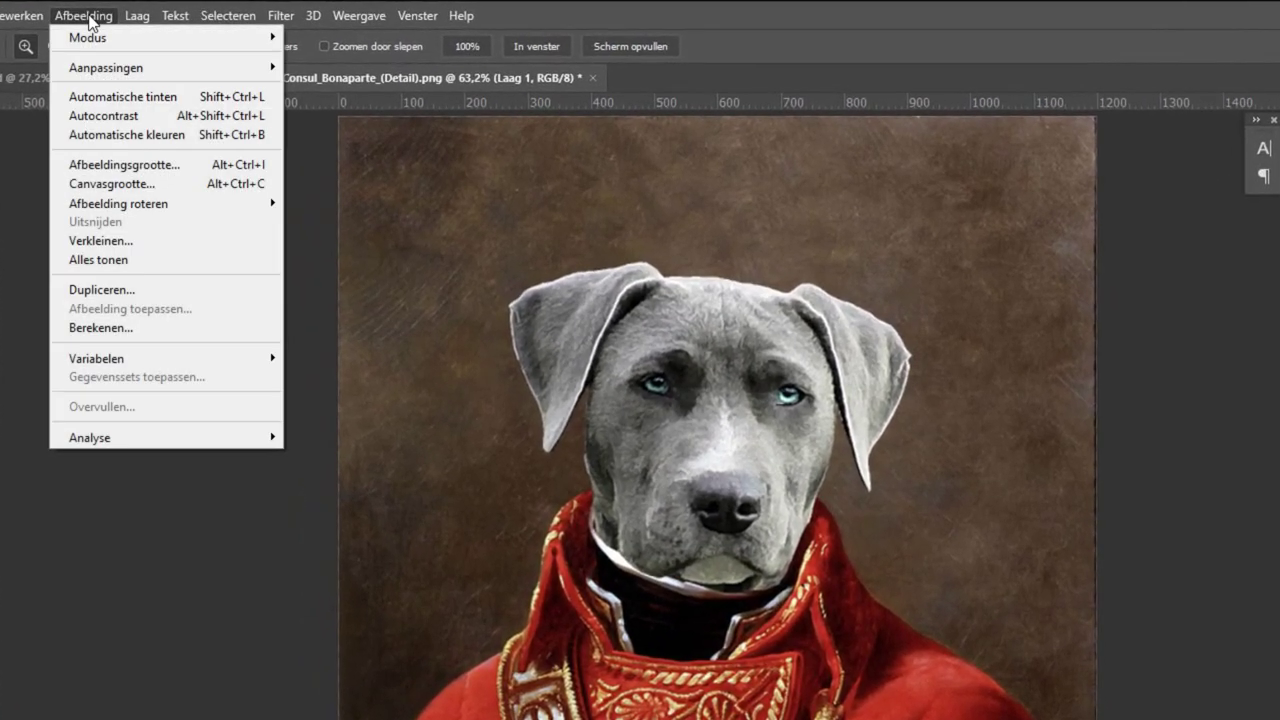
{"action": "mouse_move", "coordinate": [106, 67]}
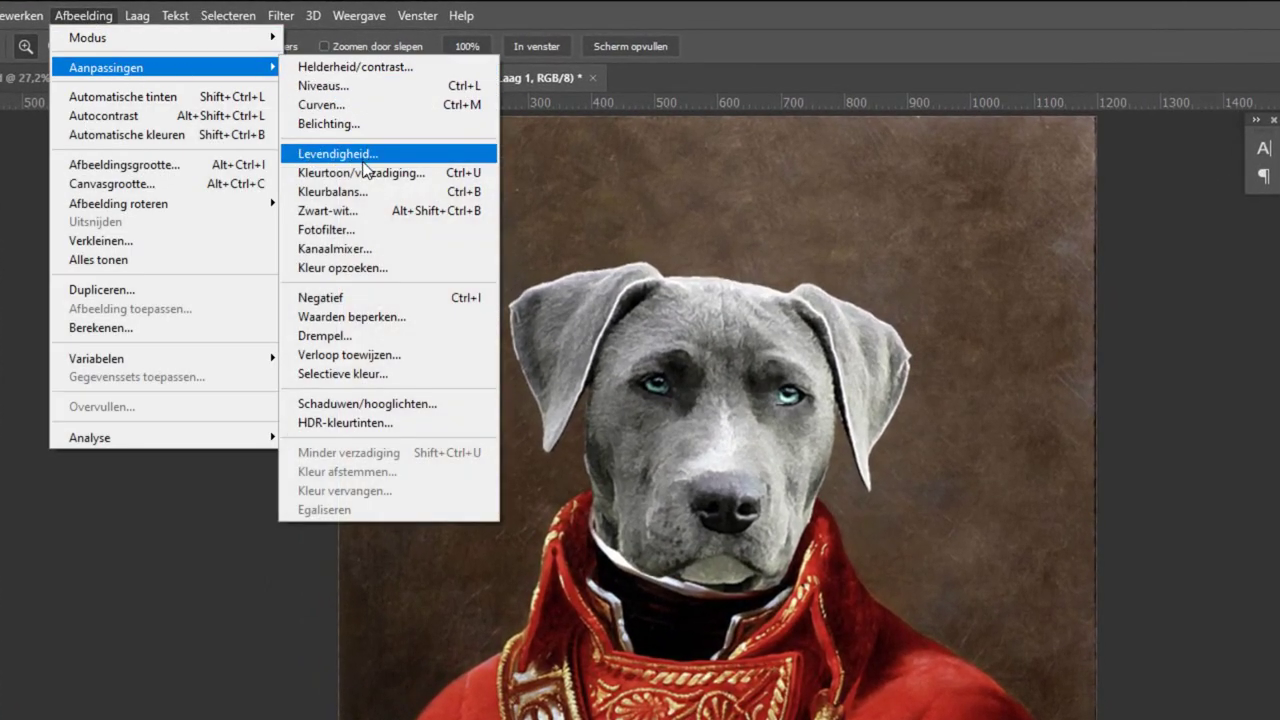
{"action": "left_click", "coordinate": [366, 191]}
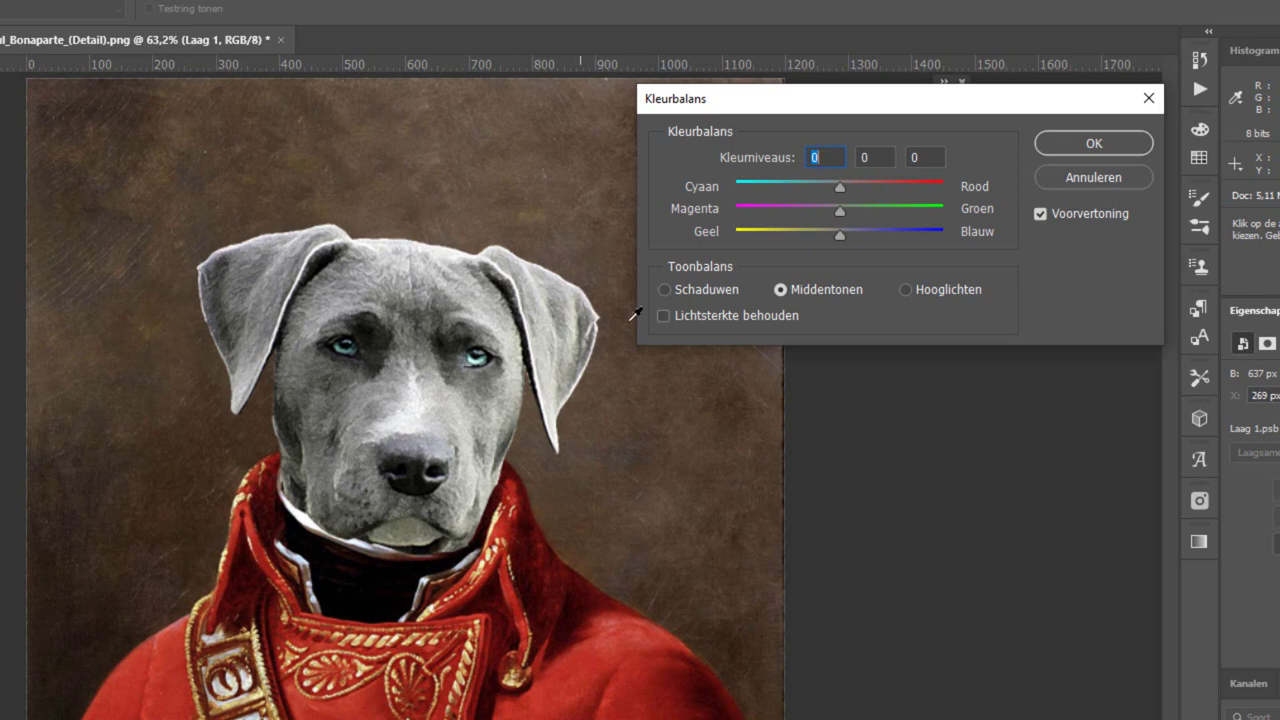
{"action": "left_click", "coordinate": [688, 290]}
{"action": "left_click_drag", "start_coordinate": [839, 231], "coordinate": [845, 185]}
{"action": "left_click", "coordinate": [819, 287]}
{"action": "left_click", "coordinate": [745, 290]}
{"action": "left_click", "coordinate": [905, 289]}
{"action": "mouse_move", "coordinate": [839, 233]}
{"action": "left_mouse_down"}
{"action": "mouse_move", "coordinate": [810, 234]}
{"action": "mouse_move", "coordinate": [846, 187]}
{"action": "left_mouse_up"}
{"action": "left_click", "coordinate": [780, 289]}
{"action": "mouse_move", "coordinate": [831, 231]}
{"action": "left_mouse_down"}
{"action": "mouse_move", "coordinate": [843, 186]}
{"action": "mouse_move", "coordinate": [828, 187]}
{"action": "mouse_move", "coordinate": [833, 212]}
{"action": "left_mouse_up"}
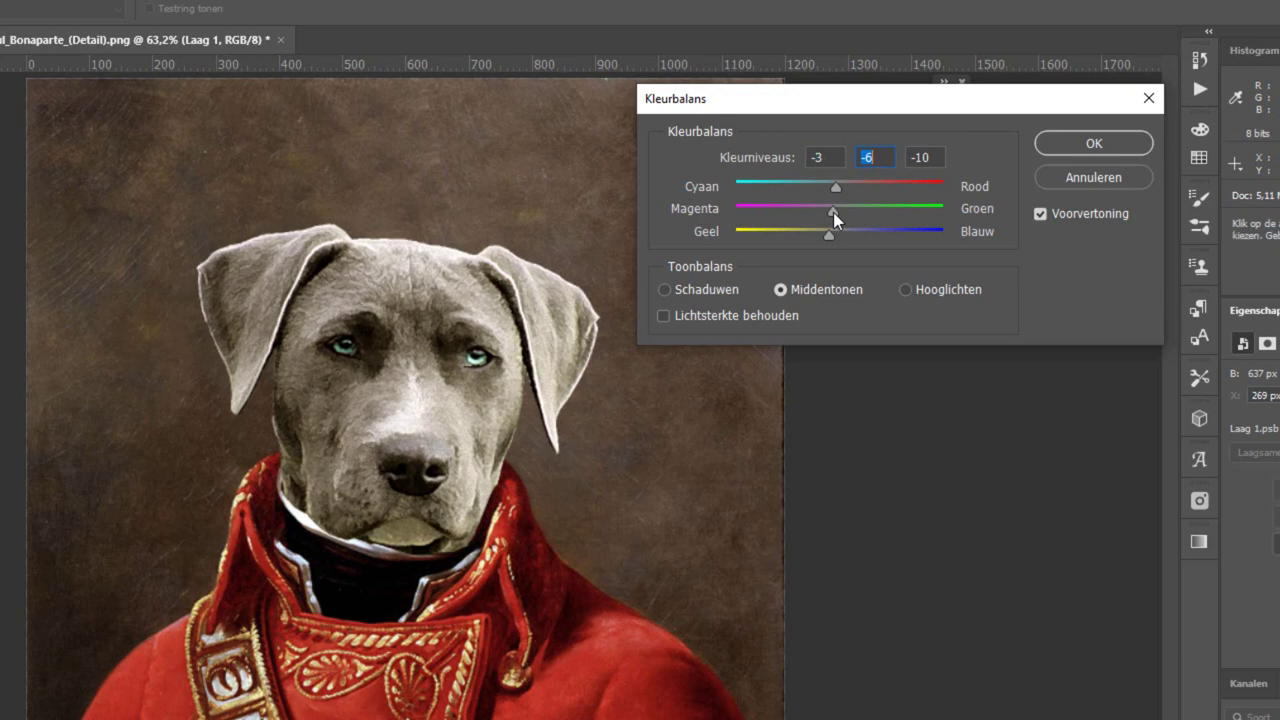
{"action": "left_click", "coordinate": [1093, 146]}
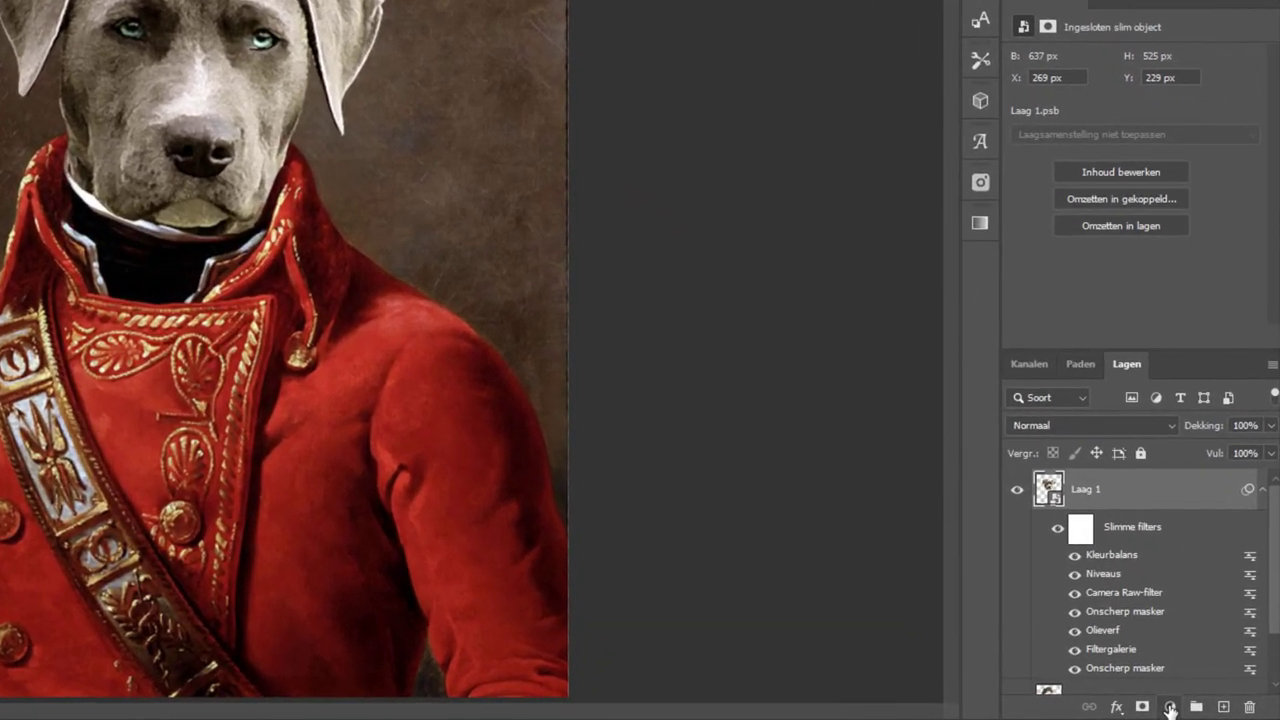
Add a Volle kleur fill layer in warm orange #ab6520.
{"action": "left_click", "coordinate": [1206, 711]}
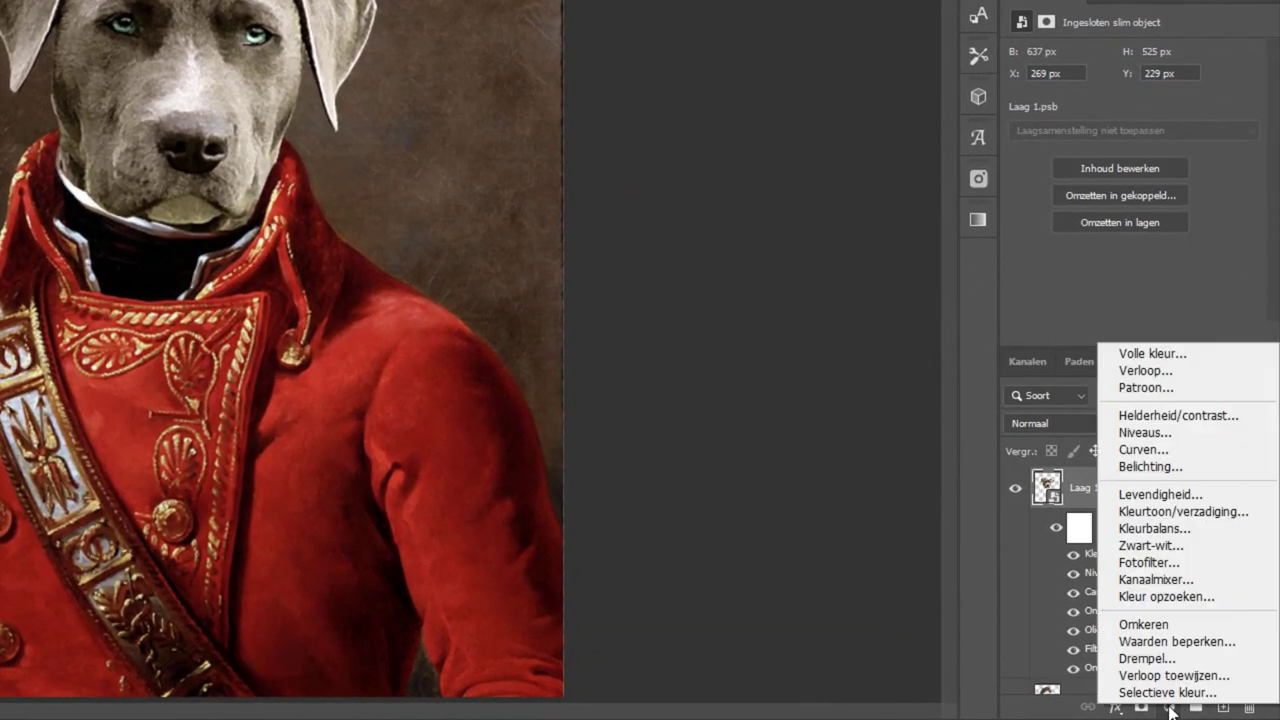
{"action": "left_click", "coordinate": [1152, 353]}
{"action": "left_click", "coordinate": [348, 322]}
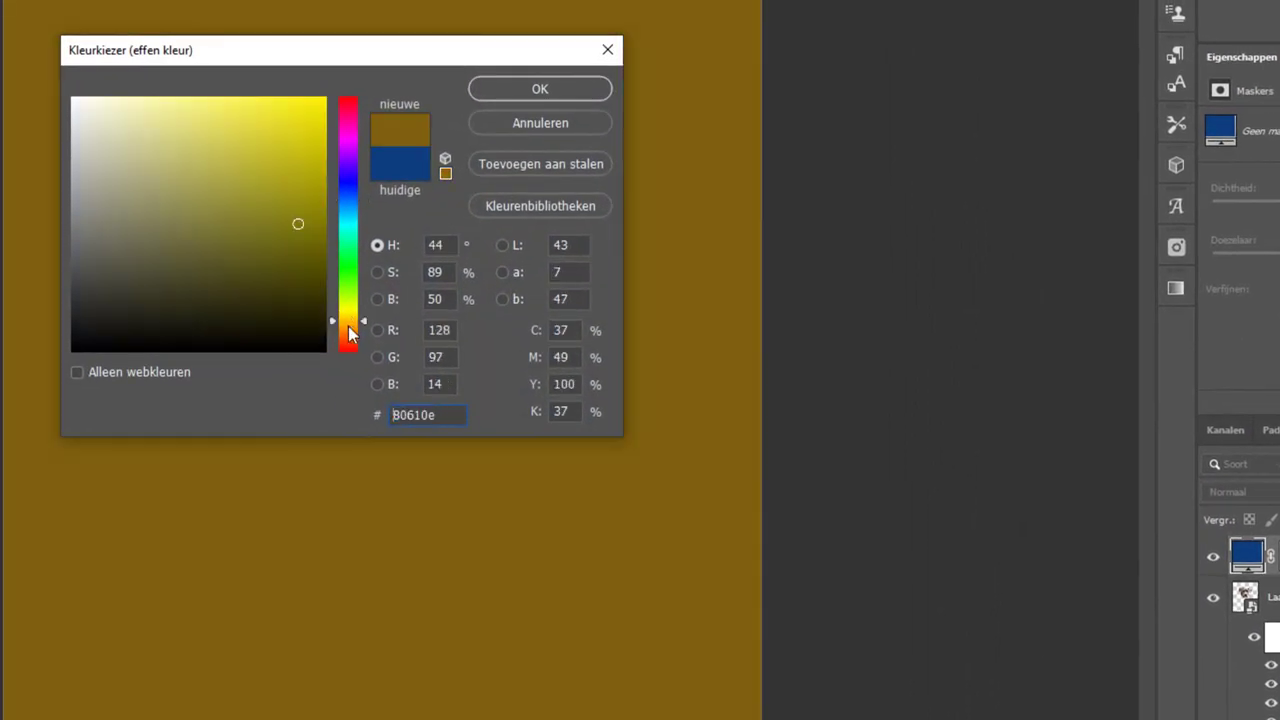
{"action": "left_click_drag", "start_coordinate": [348, 333], "coordinate": [348, 338]}
{"action": "left_click_drag", "start_coordinate": [300, 157], "coordinate": [289, 168]}
{"action": "left_click_drag", "start_coordinate": [358, 329], "coordinate": [358, 332]}
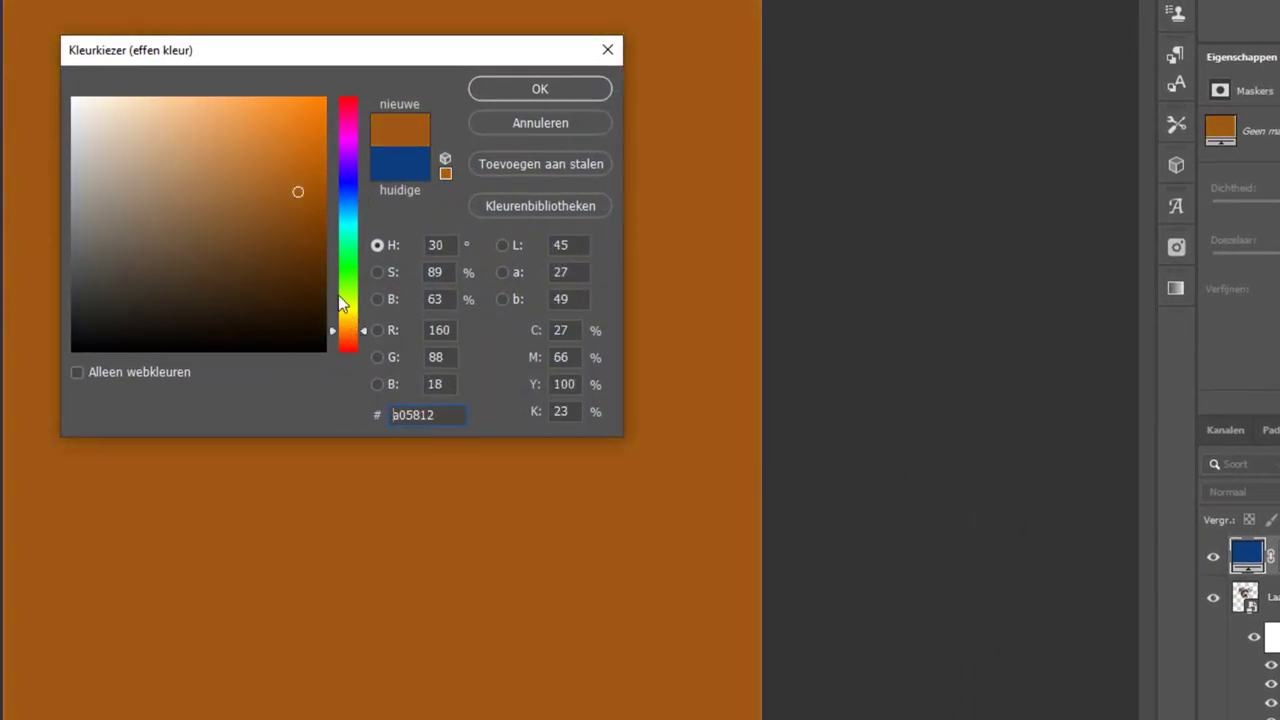
{"action": "left_click_drag", "start_coordinate": [296, 190], "coordinate": [278, 181]}
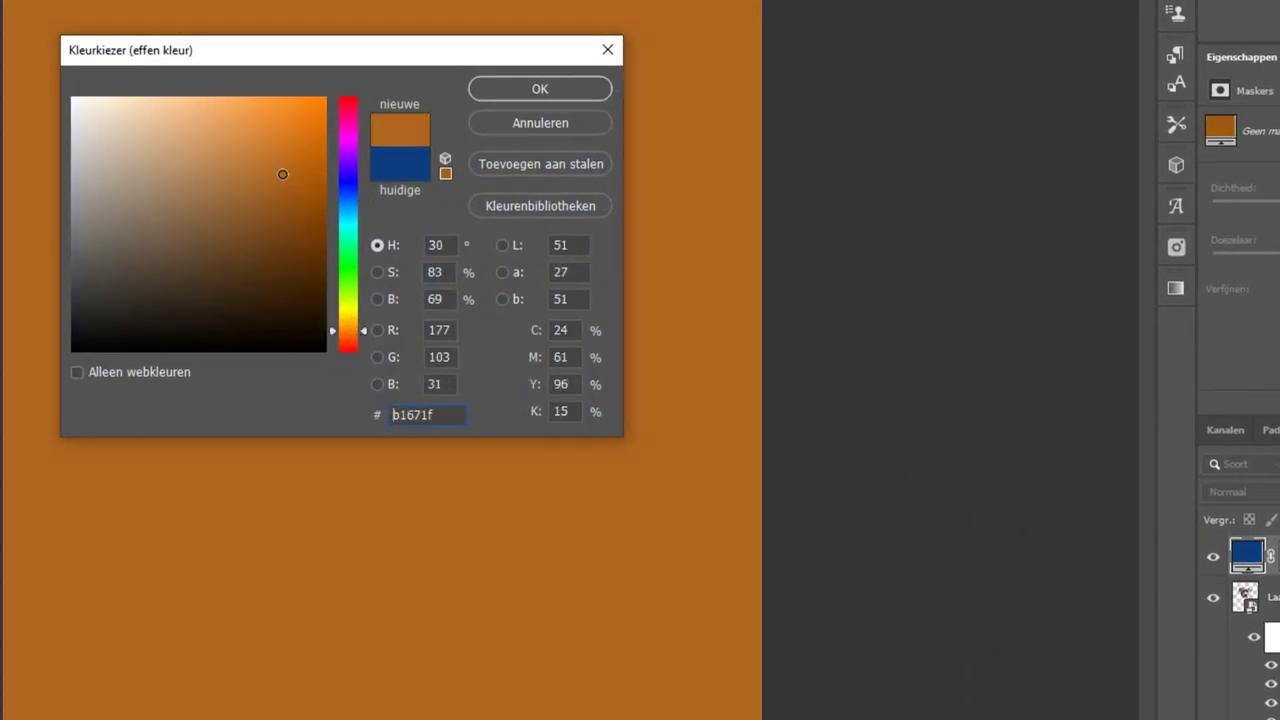
{"action": "left_click", "coordinate": [580, 86]}
Set the orange fill layer to Bedekken at about 42% Dekking, toggling it to compare.
{"action": "left_click", "coordinate": [1160, 465]}
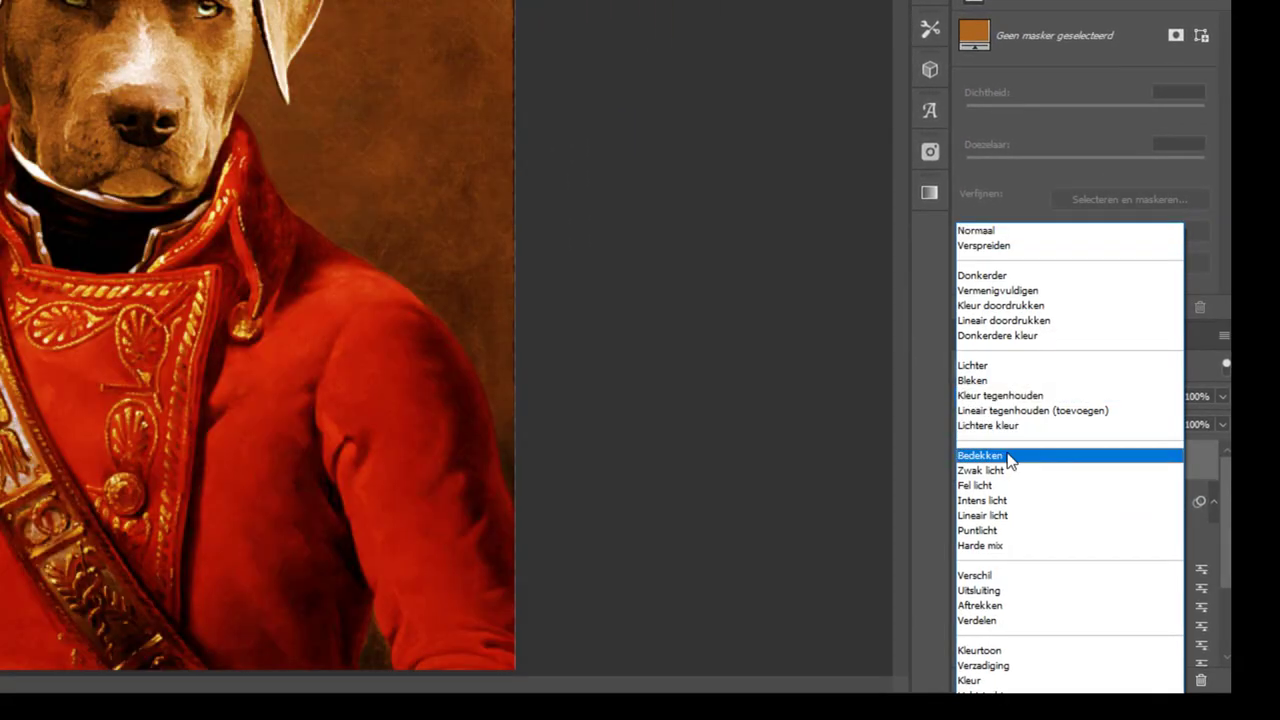
{"action": "left_click", "coordinate": [1006, 458]}
{"action": "left_click_drag", "start_coordinate": [1164, 401], "coordinate": [1154, 400]}
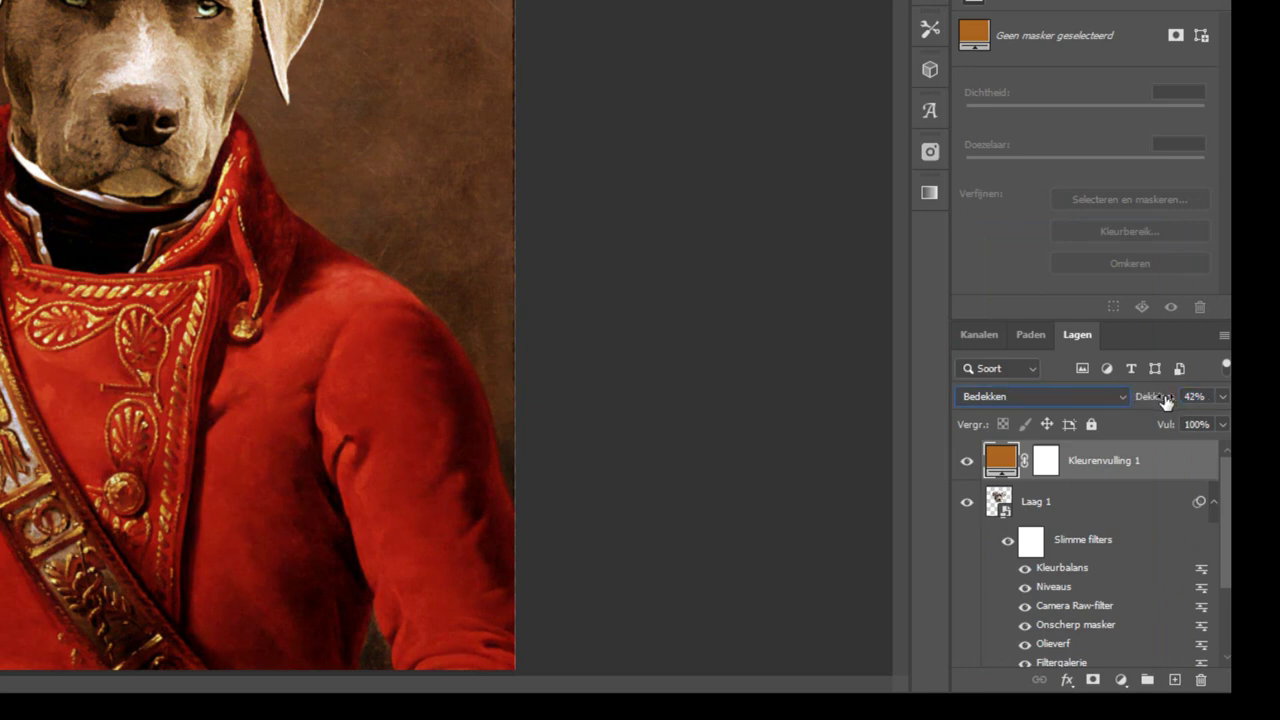
{"action": "left_click_drag", "start_coordinate": [1154, 400], "coordinate": [1158, 402]}
{"action": "left_click", "coordinate": [966, 461]}
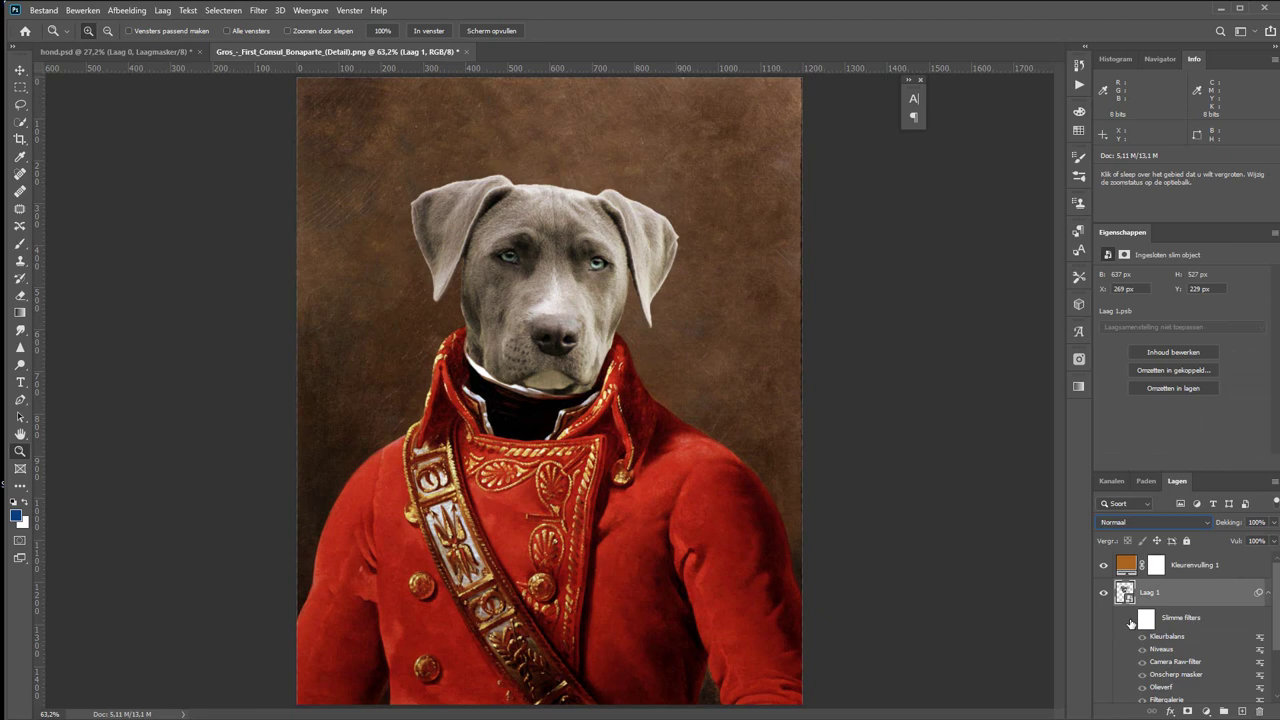
Toggle Laag 1's Slimme filters off and on to compare the painted dog head.
{"action": "left_click", "coordinate": [1131, 622]}
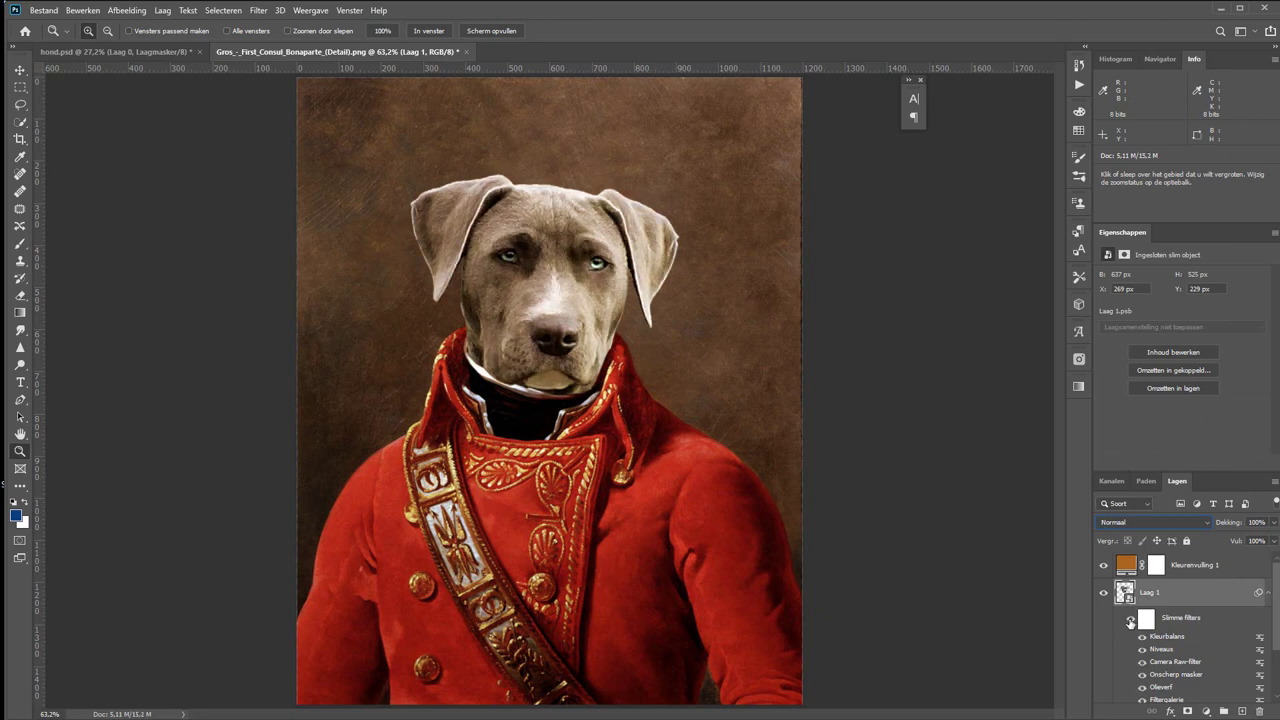